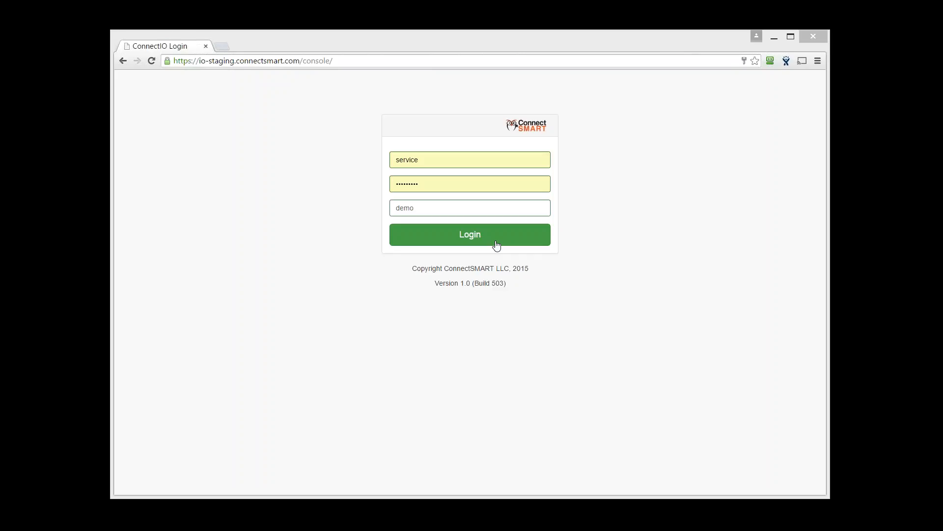
Sign in to the console with the entered username, password and workspace
{"action": "left_click", "coordinate": [496, 244]}
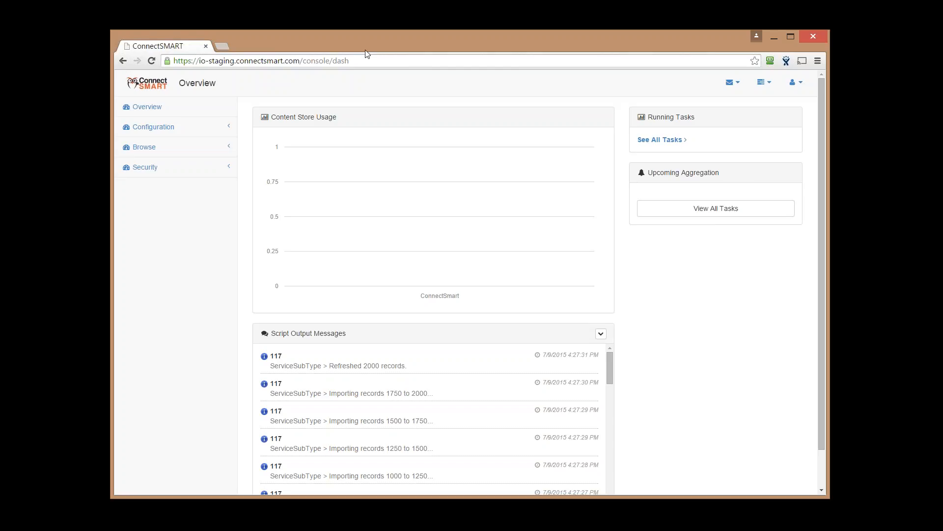
Review the Overview dashboard's content store usage and ServiceSubType messages, then expand Configuration
{"action": "mouse_move", "coordinate": [440, 250]}
{"action": "left_click", "coordinate": [178, 127]}
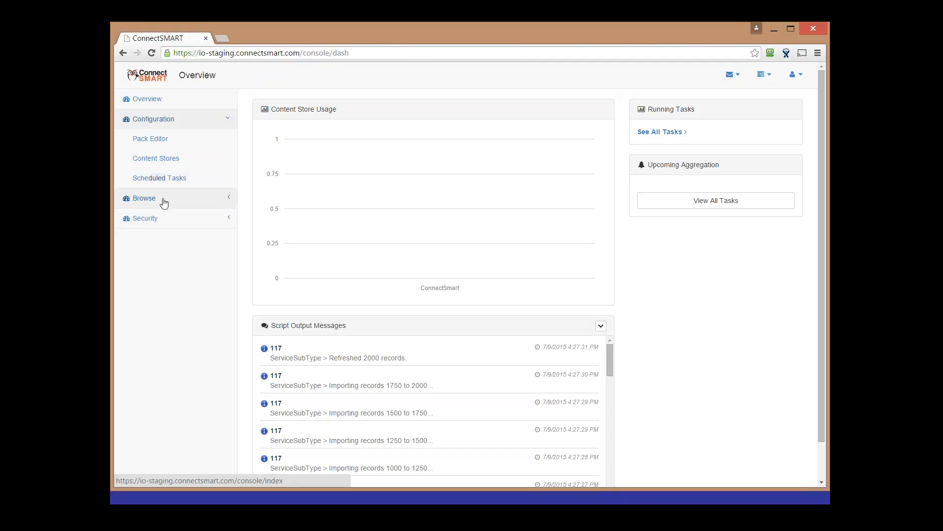
Expand the Browse, Security and Configuration sections of the sidebar menu
{"action": "left_click", "coordinate": [165, 198]}
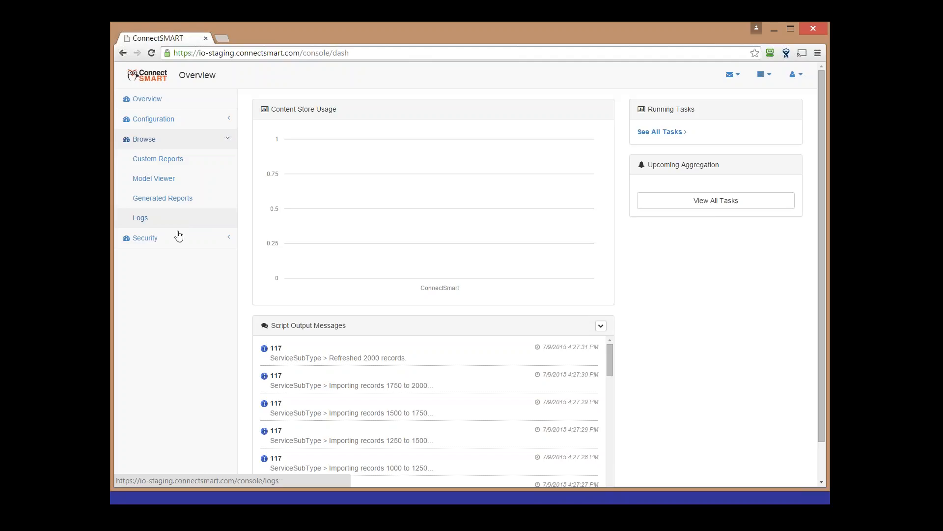
{"action": "left_click", "coordinate": [177, 237]}
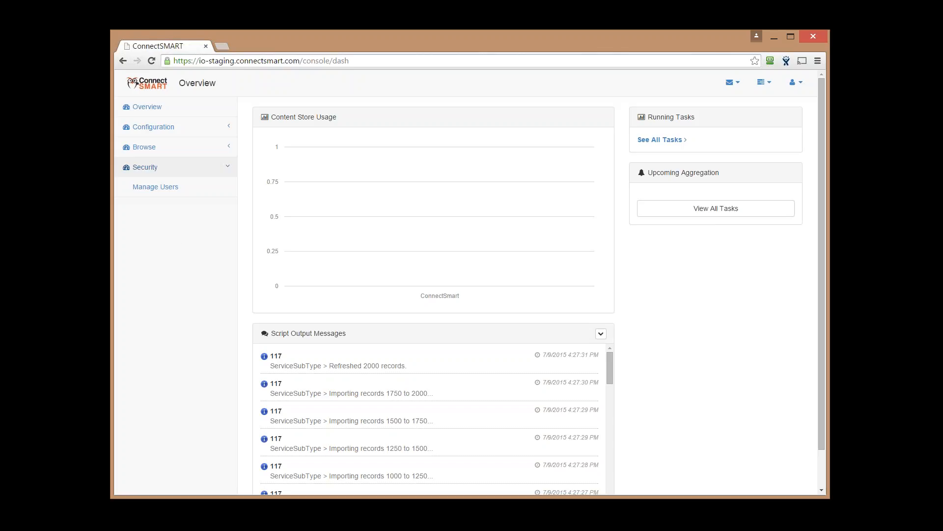
{"action": "left_click", "coordinate": [154, 126]}
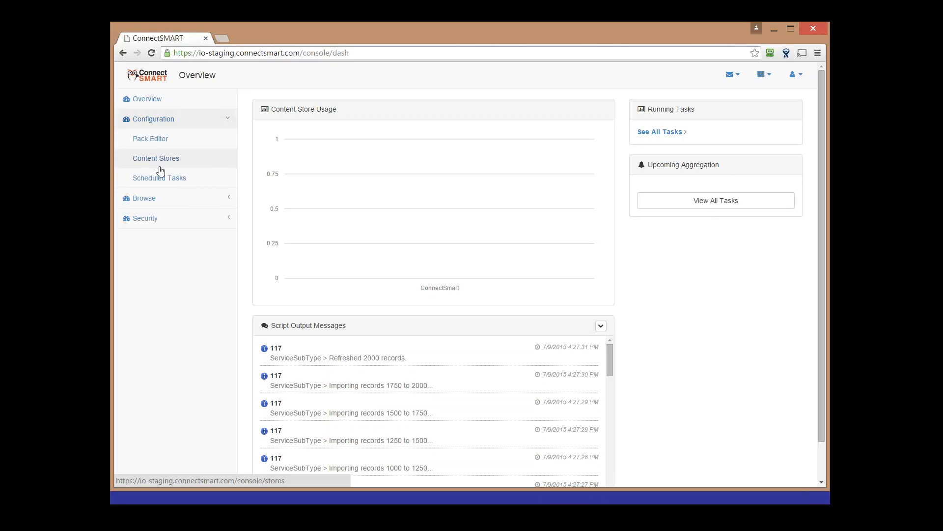
Open Content Stores and inspect the ConnectSmart store and its demo_connectsmart schema name
{"action": "left_click", "coordinate": [158, 168]}
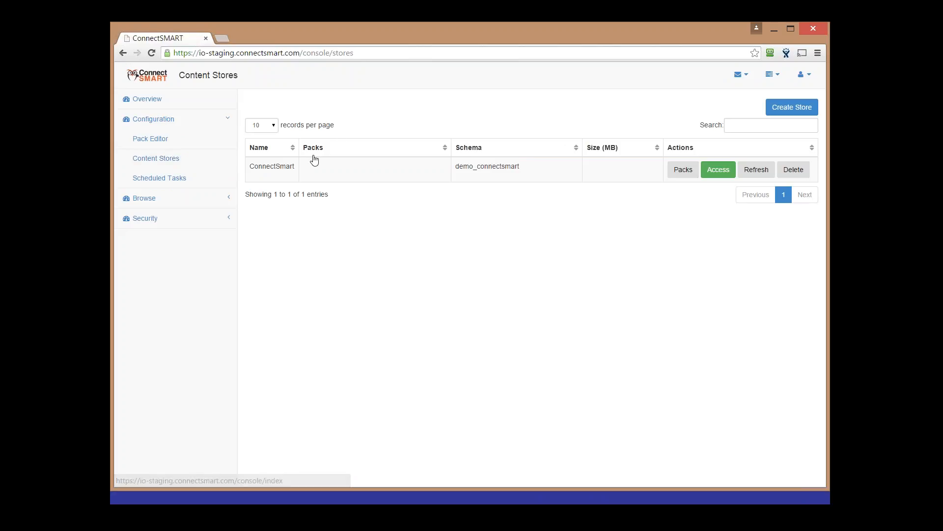
{"action": "double_click", "coordinate": [273, 166]}
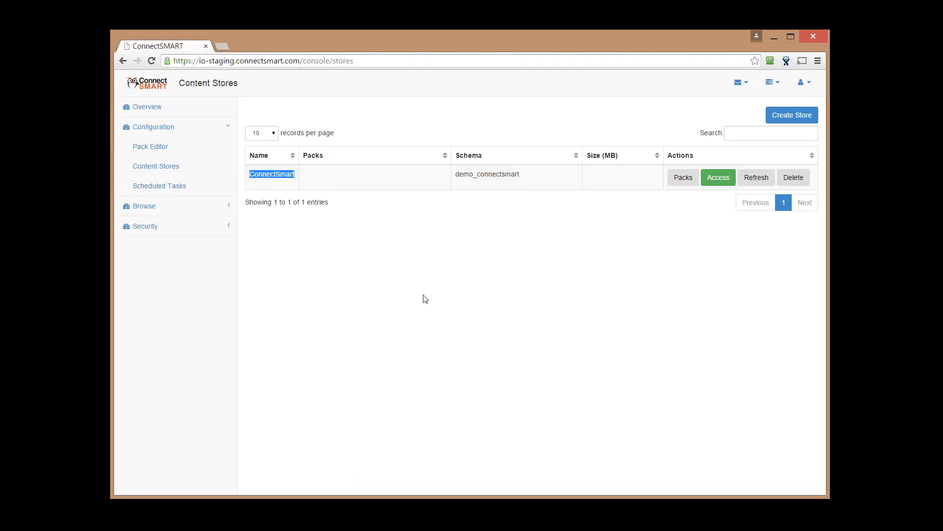
{"action": "left_click_drag", "start_coordinate": [524, 185], "coordinate": [451, 178]}
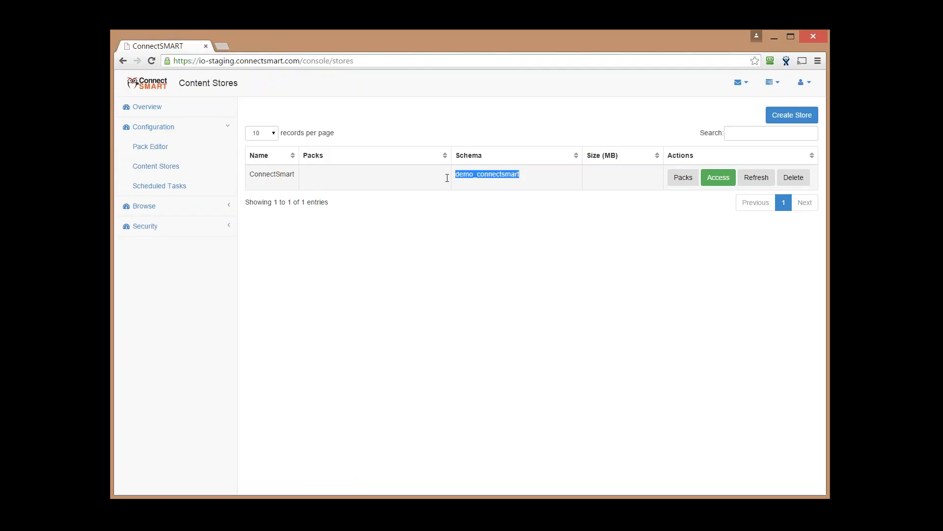
{"action": "left_click", "coordinate": [490, 182]}
{"action": "left_click_drag", "start_coordinate": [454, 175], "coordinate": [520, 175]}
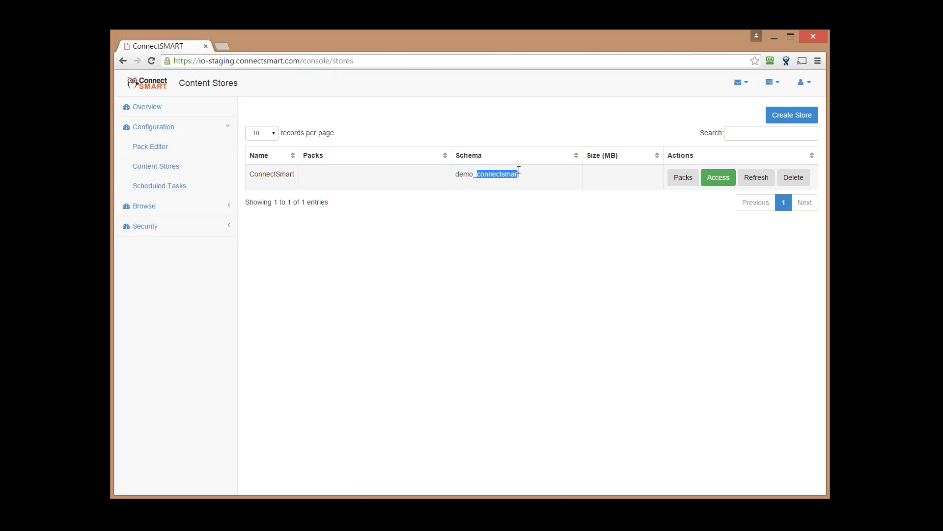
Create and save a new content store named DemoStore
{"action": "left_click", "coordinate": [798, 115]}
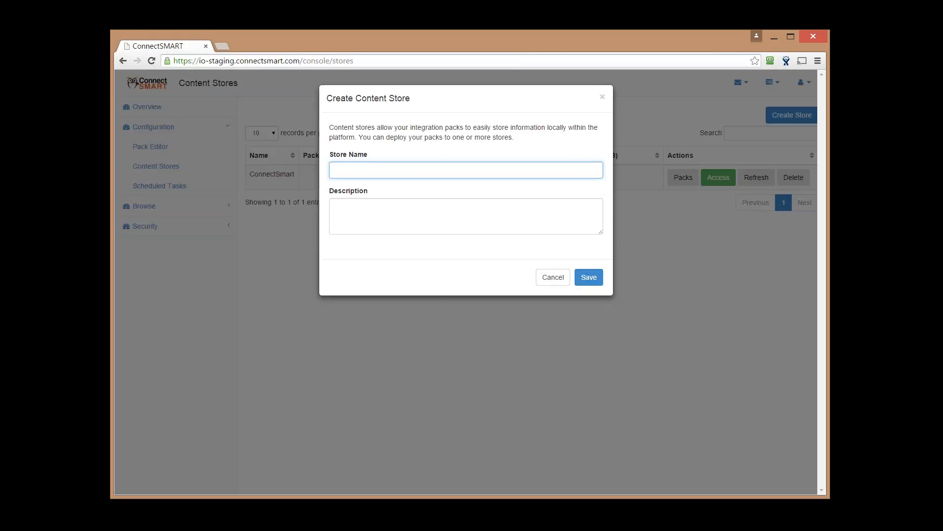
{"action": "left_click", "coordinate": [369, 174]}
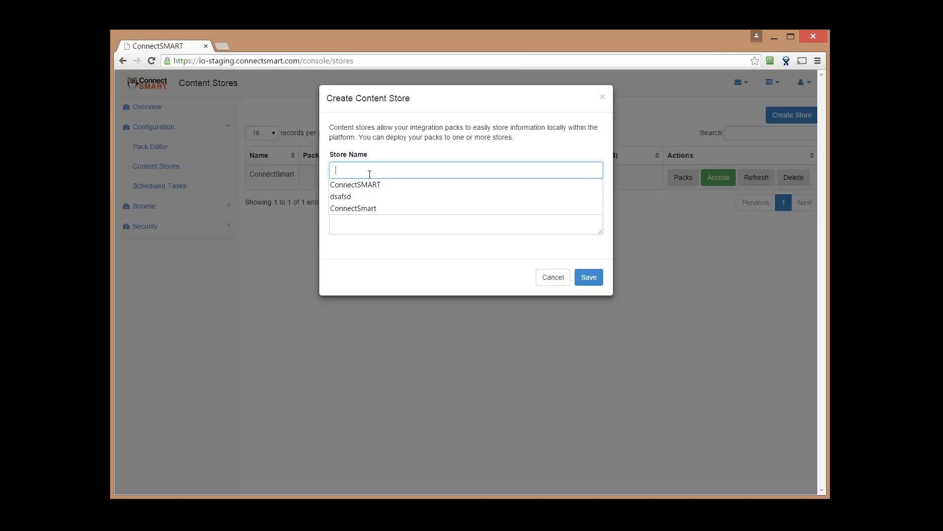
{"action": "type", "text": "Demo"}
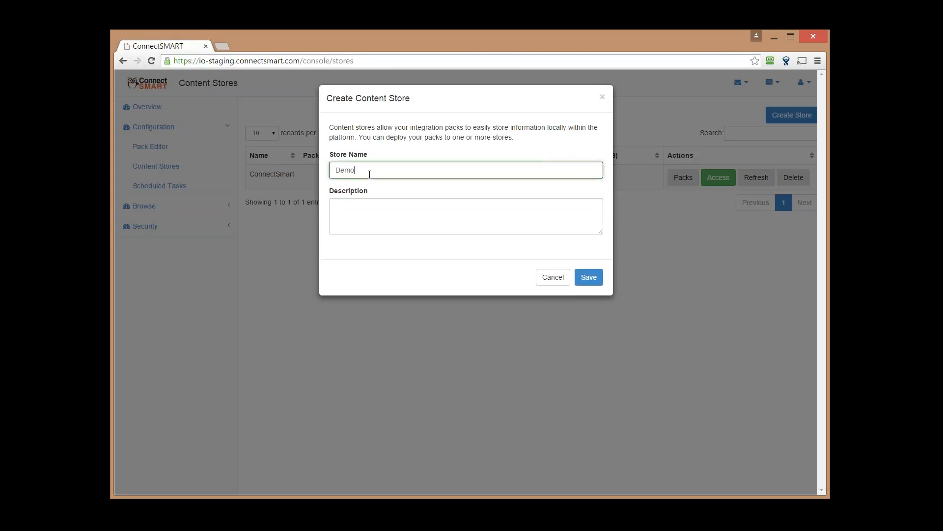
{"action": "type", "text": "Store"}
{"action": "left_click", "coordinate": [590, 278]}
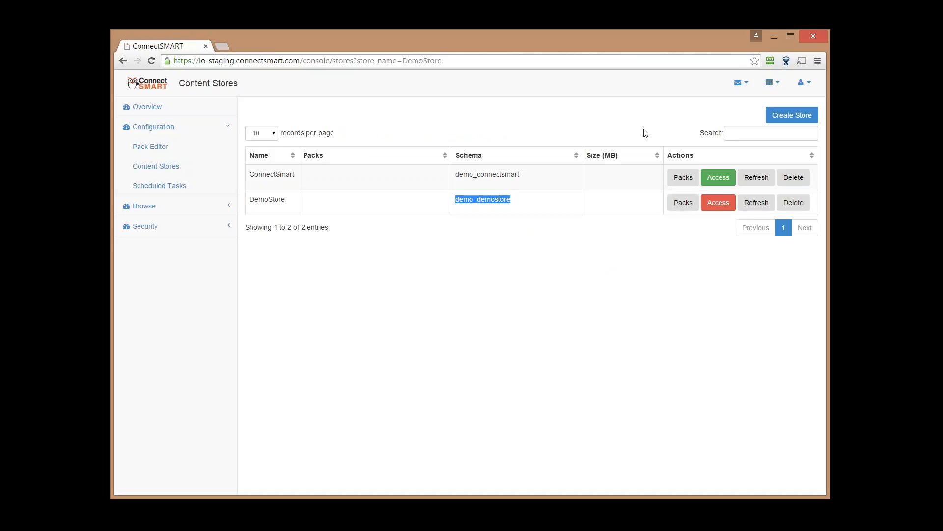
Enable DemoStore's read-only database account with a password and save it
{"action": "left_click", "coordinate": [716, 203]}
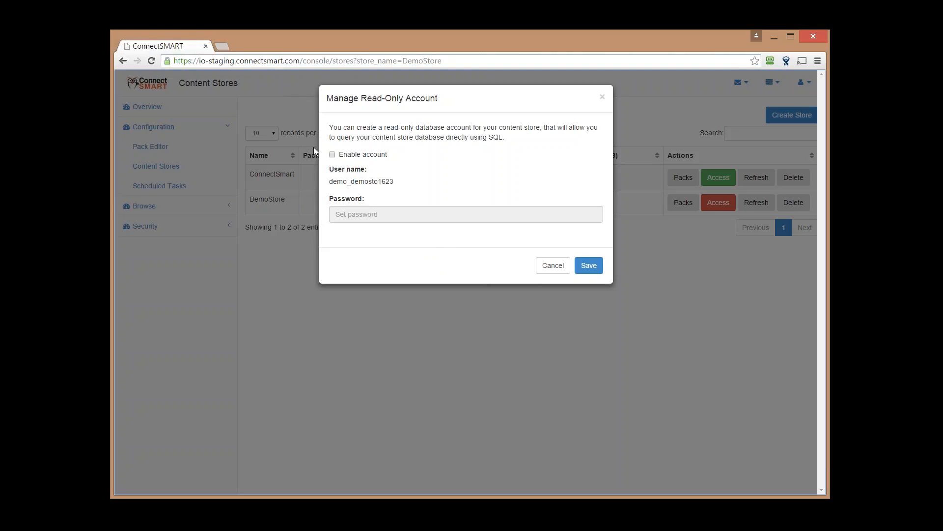
{"action": "left_click", "coordinate": [332, 154]}
{"action": "left_click", "coordinate": [408, 219]}
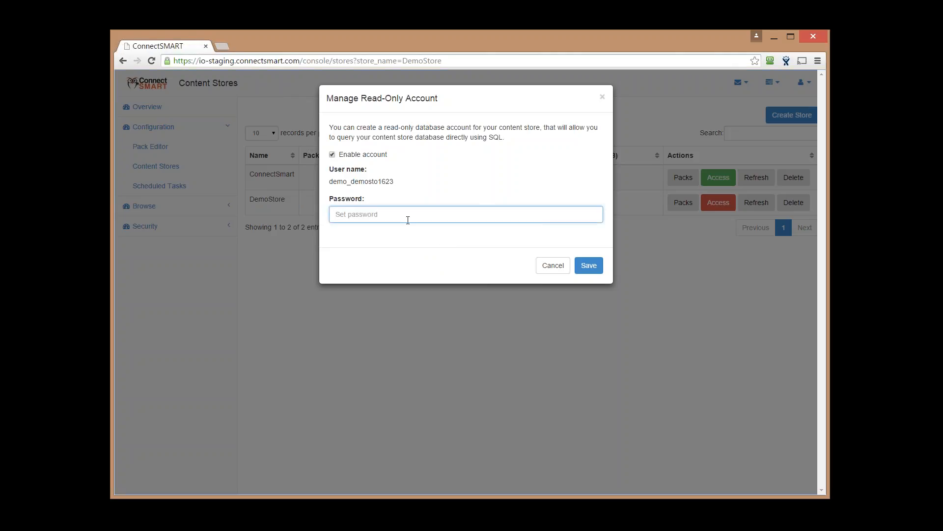
{"action": "type", "text": "demo"}
{"action": "left_click", "coordinate": [584, 267]}
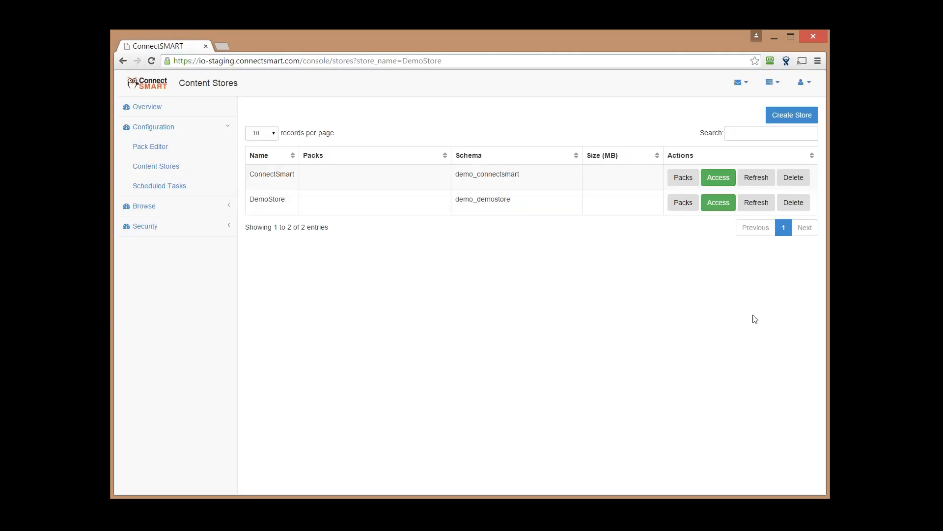
Reopen DemoStore's read-only account to copy its user name, then cancel without changes
{"action": "left_click", "coordinate": [719, 209]}
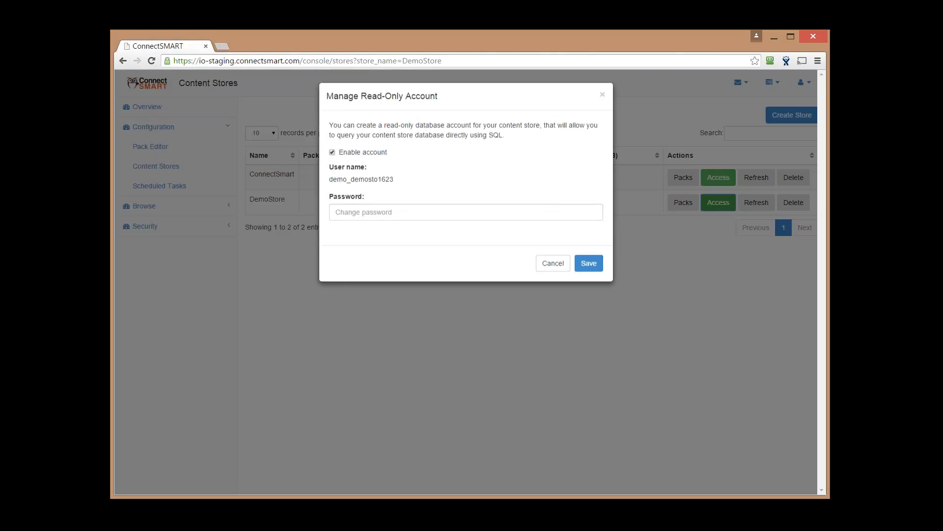
{"action": "left_click_drag", "start_coordinate": [399, 187], "coordinate": [333, 181]}
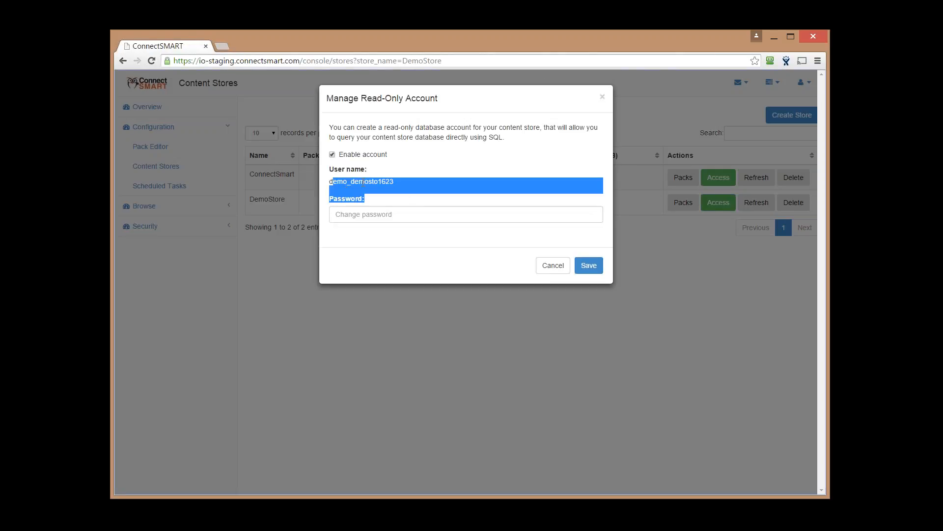
{"action": "left_click", "coordinate": [406, 192]}
{"action": "left_click_drag", "start_coordinate": [400, 183], "coordinate": [328, 182]}
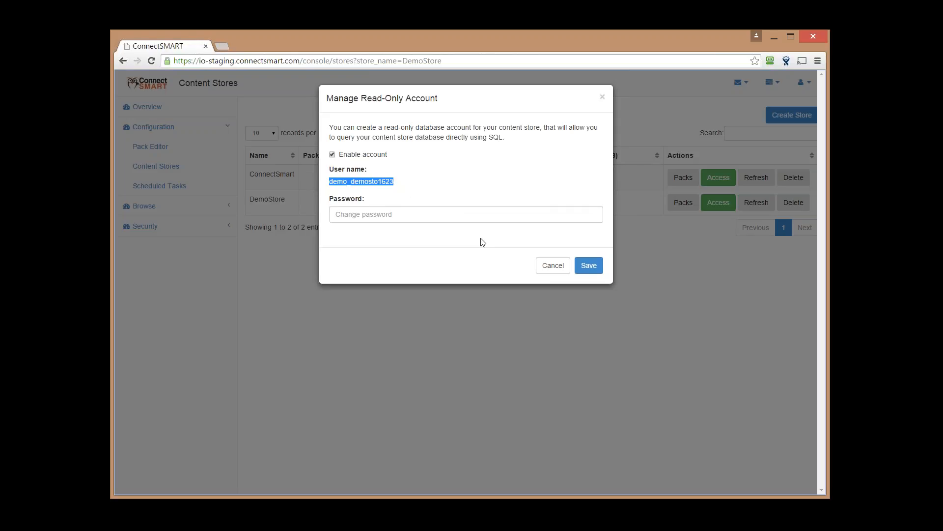
{"action": "left_click", "coordinate": [414, 215]}
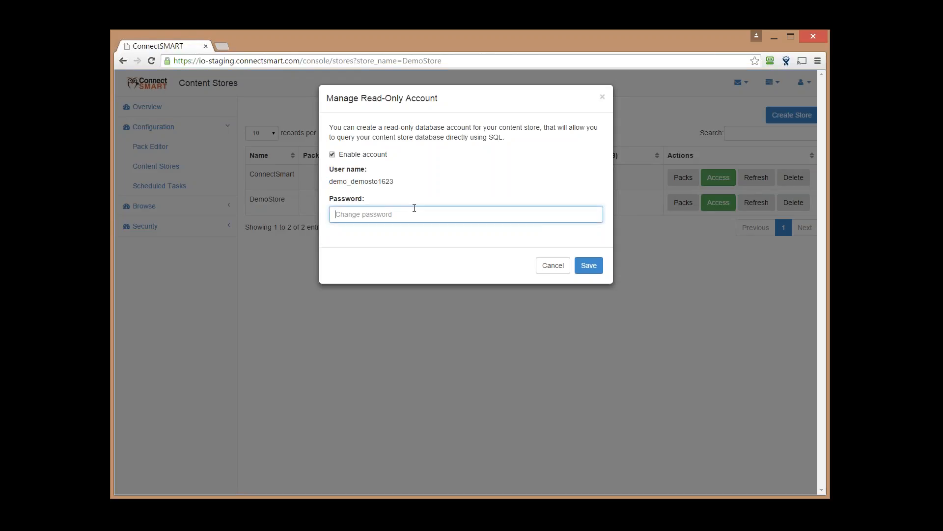
{"action": "left_click", "coordinate": [545, 268]}
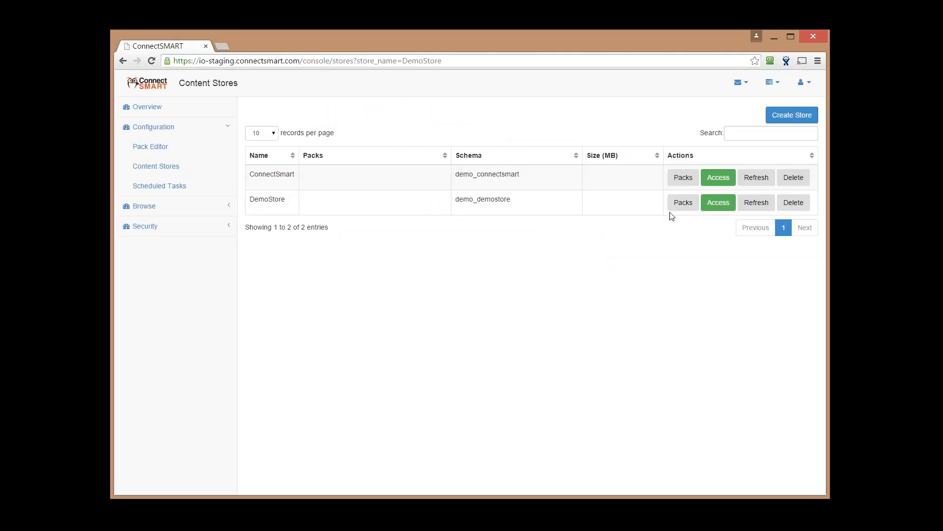
Add the ConnectWise pack to the ConnectSmart store with table prefix cw_
{"action": "left_click", "coordinate": [676, 180]}
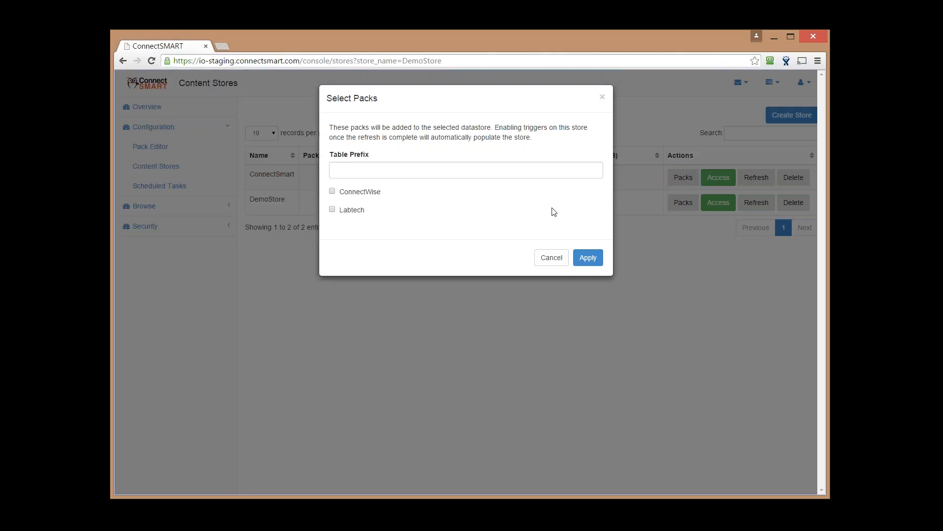
{"action": "left_click", "coordinate": [332, 192]}
{"action": "left_click_drag", "start_coordinate": [389, 197], "coordinate": [339, 193]}
{"action": "left_click", "coordinate": [363, 172]}
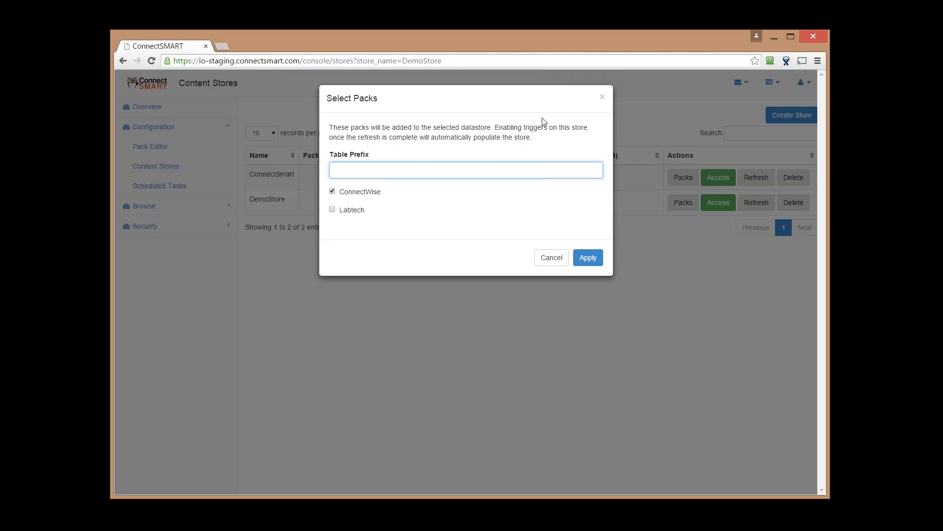
{"action": "type", "text": "cw_"}
{"action": "left_click", "coordinate": [589, 258]}
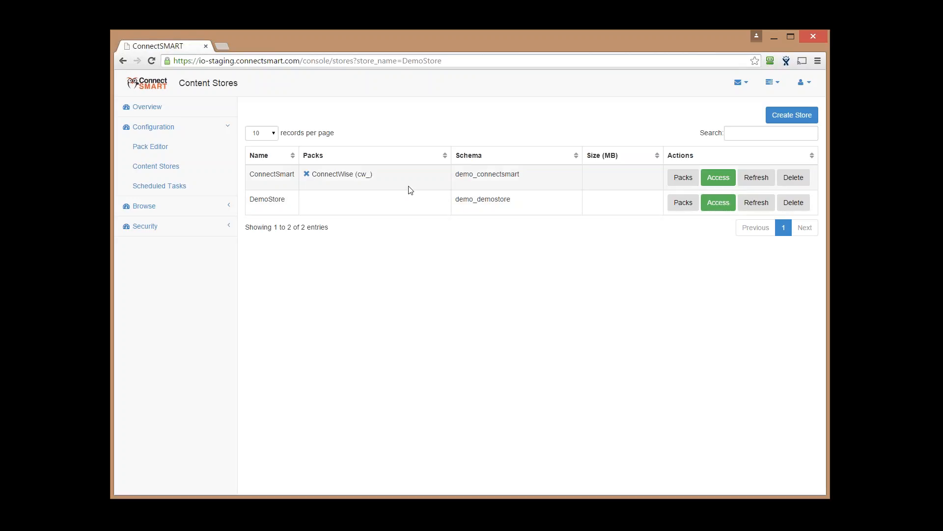
Refresh the ConnectSmart store, then go to the Scheduled Tasks page
{"action": "left_click", "coordinate": [753, 179]}
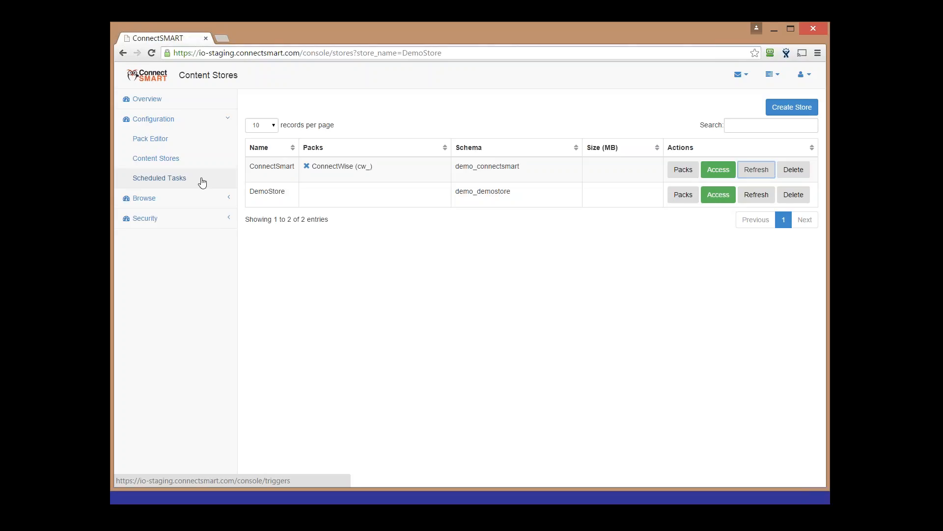
{"action": "left_click", "coordinate": [202, 183]}
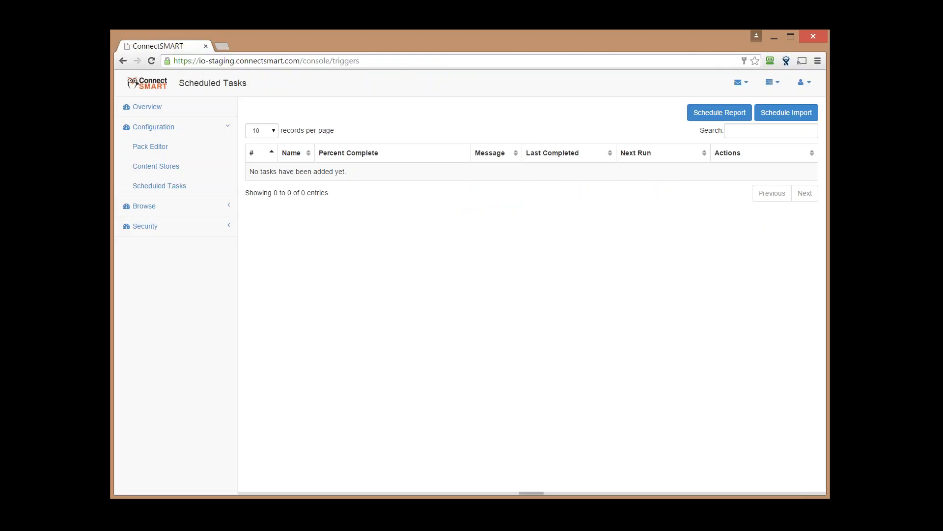
Start a new scheduled import to bring up the Configure Task dialog
{"action": "left_click", "coordinate": [771, 114]}
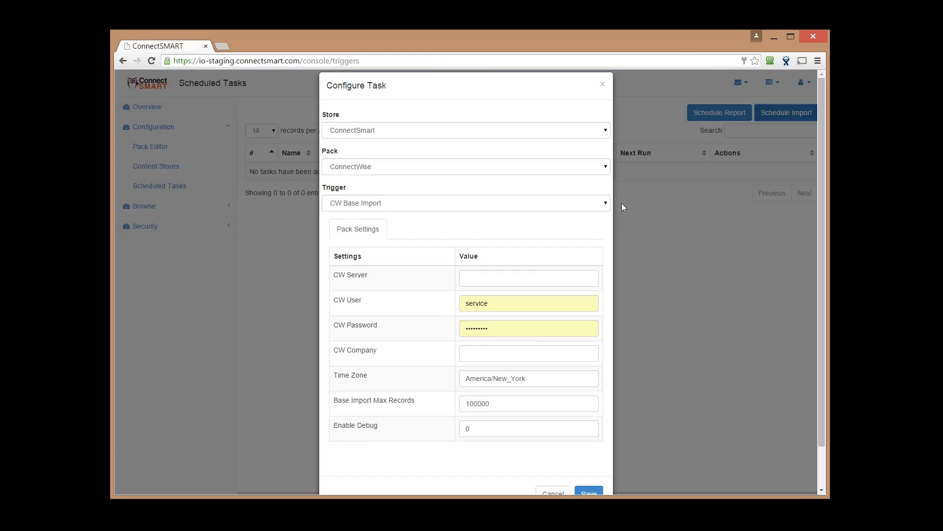
{"action": "scroll", "coordinate": [540, 190], "scroll_direction": "down", "scroll_amount": 1}
{"action": "scroll", "coordinate": [540, 189], "scroll_direction": "up", "scroll_amount": 1}
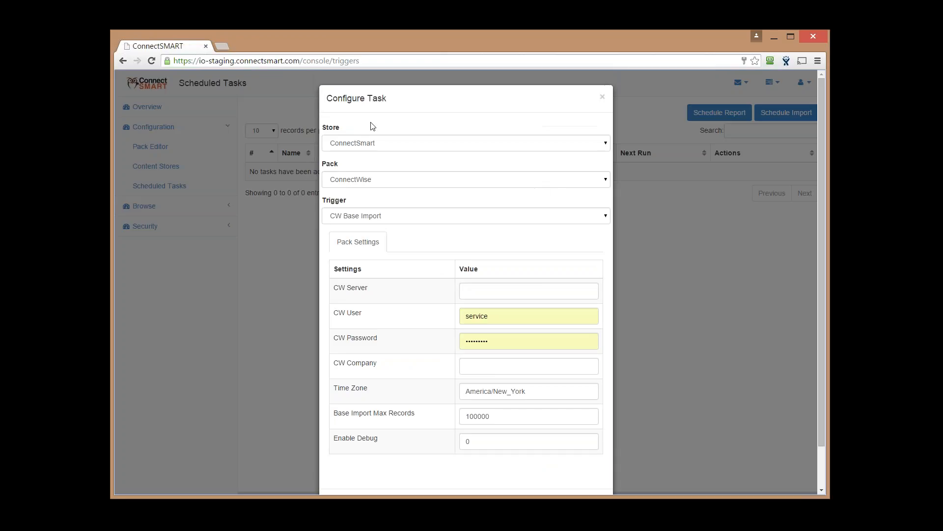
{"action": "left_click", "coordinate": [418, 144]}
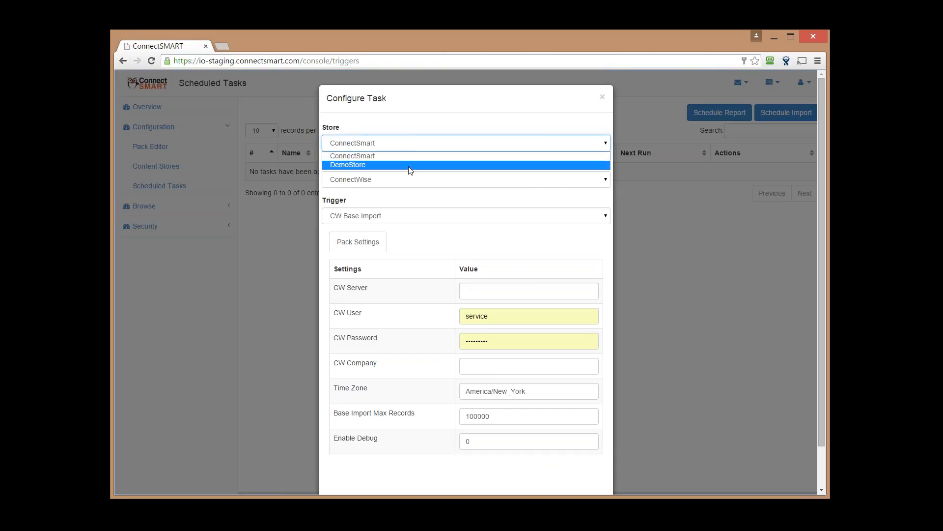
{"action": "left_click", "coordinate": [409, 156]}
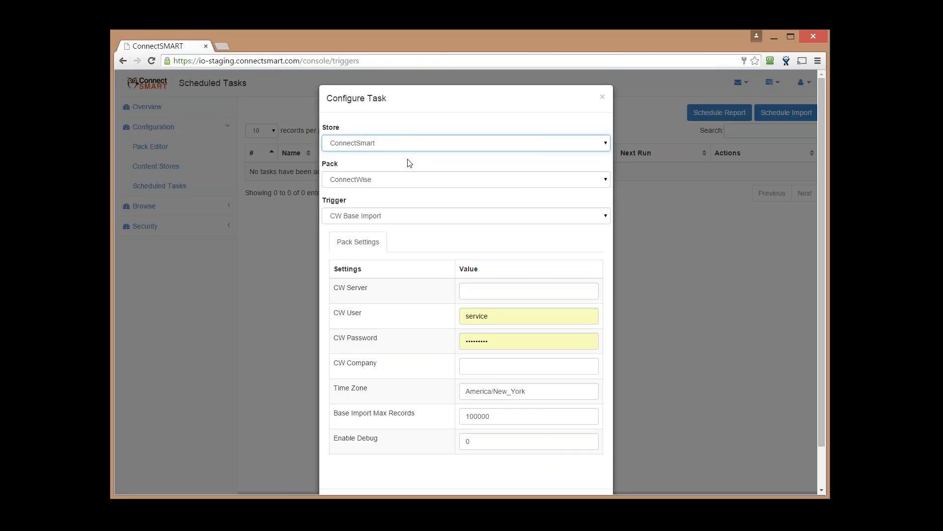
{"action": "left_click", "coordinate": [412, 148]}
{"action": "left_click", "coordinate": [412, 153]}
{"action": "left_click", "coordinate": [416, 180]}
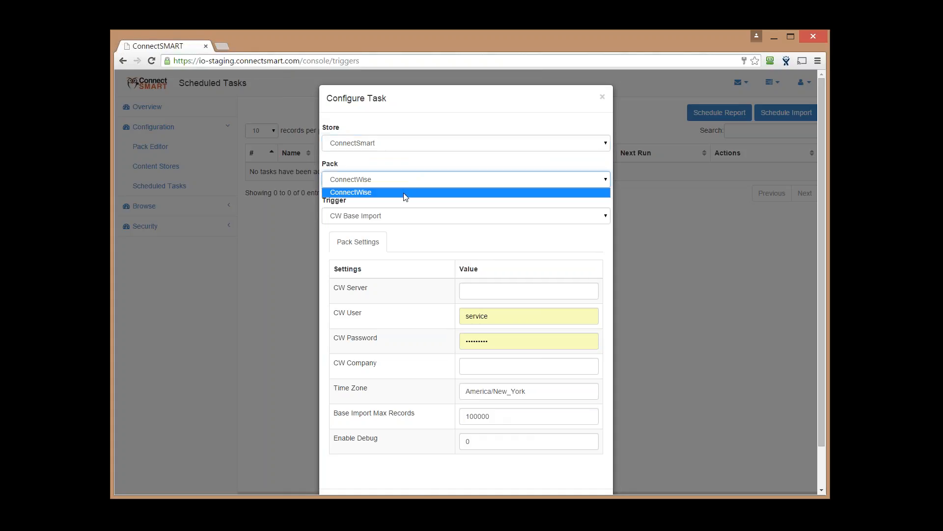
{"action": "left_click", "coordinate": [405, 193]}
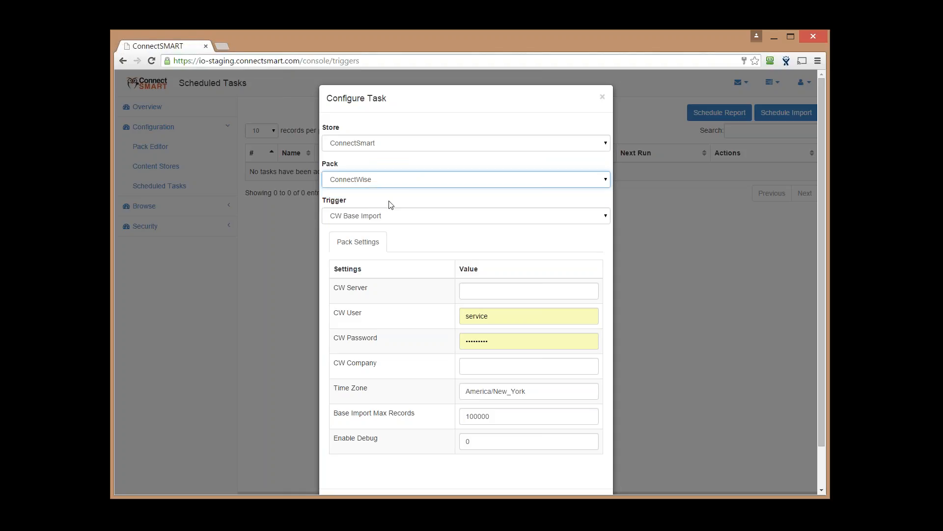
{"action": "left_click", "coordinate": [386, 217]}
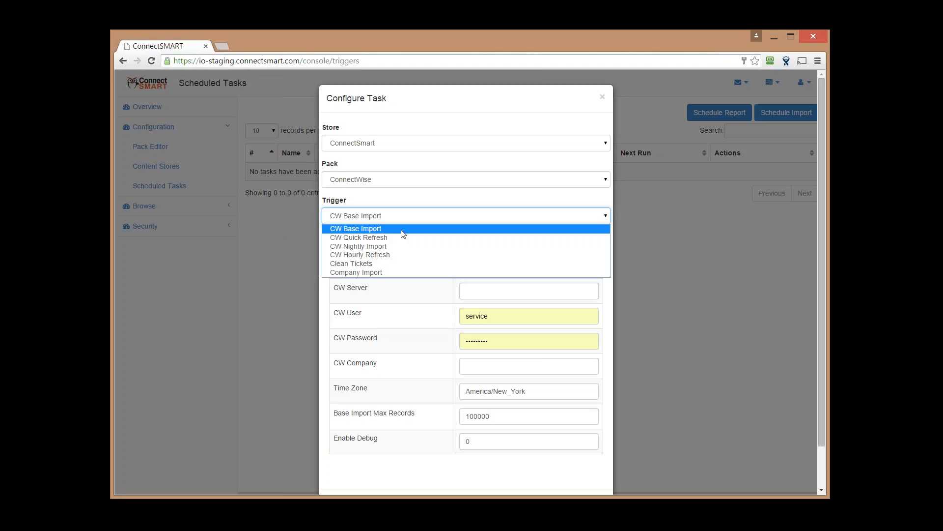
{"action": "left_click", "coordinate": [403, 233]}
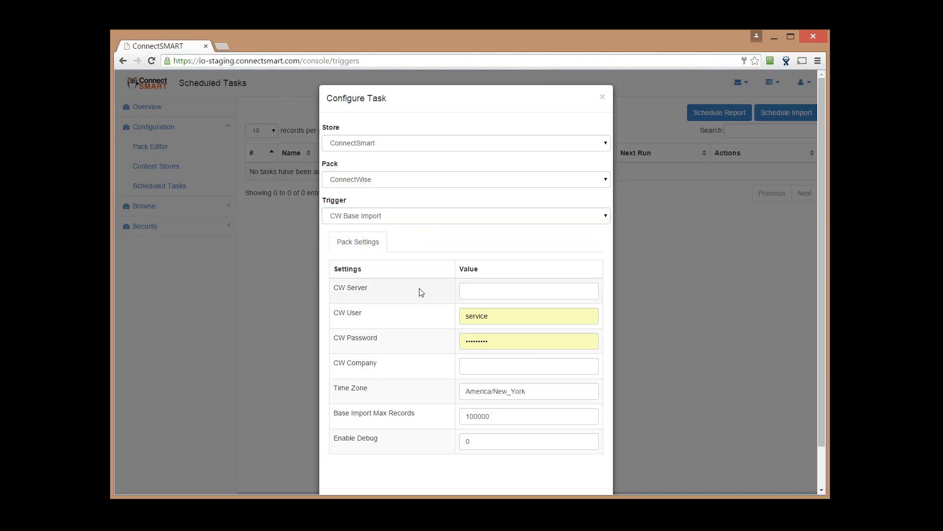
Enter CW server connect.connectsmart.com, the user name, password and company csmart in Pack Settings
{"action": "left_click", "coordinate": [480, 294]}
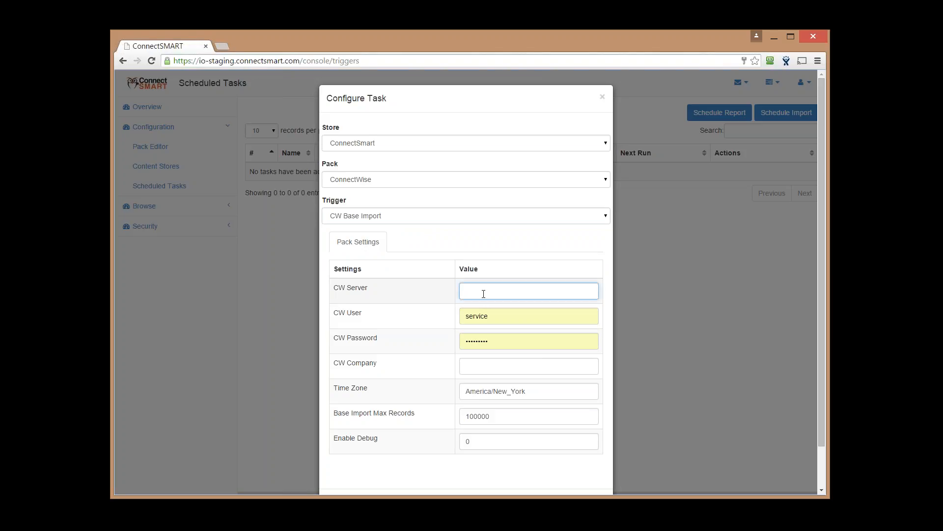
{"action": "type", "text": "csonne"}
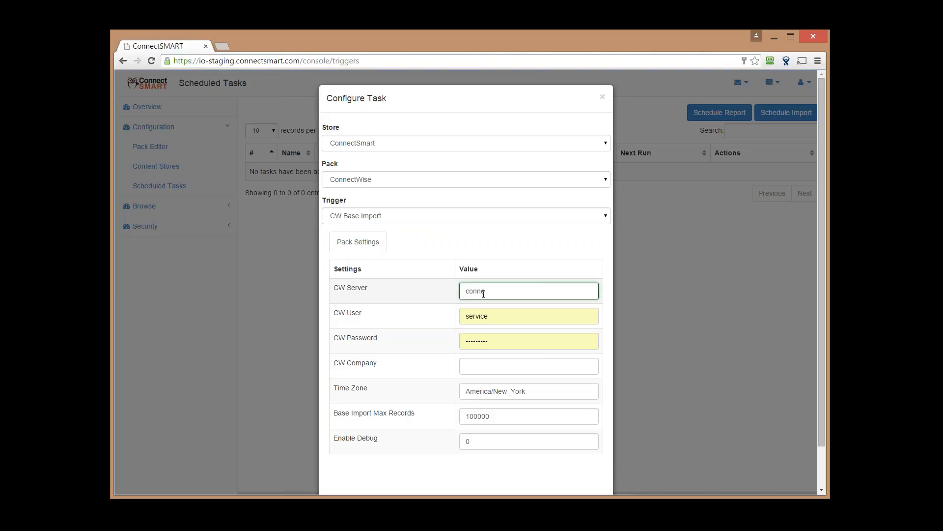
{"action": "type", "text": "ct.connectsmart "}
{"action": "type", "text": "com"}
{"action": "double_click", "coordinate": [494, 311]}
{"action": "type", "text": "pa"}
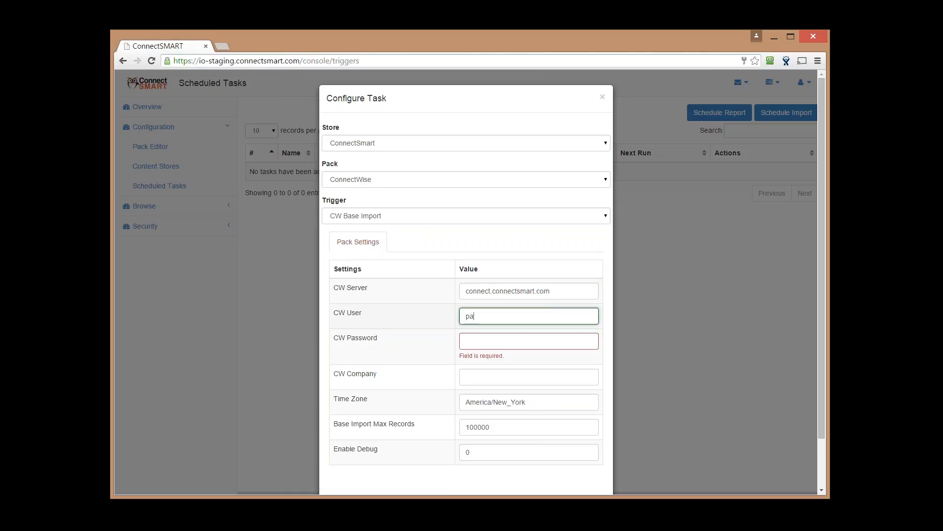
{"action": "type", "text": "trick"}
{"action": "key", "text": "Tab"}
{"action": "type", "text": "••••••••"}
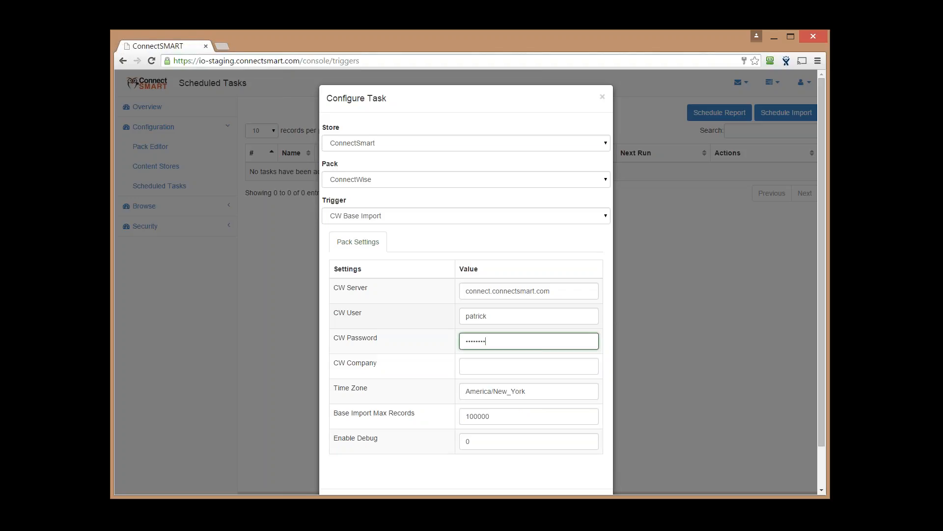
{"action": "left_click", "coordinate": [491, 366]}
{"action": "type", "text": "c"}
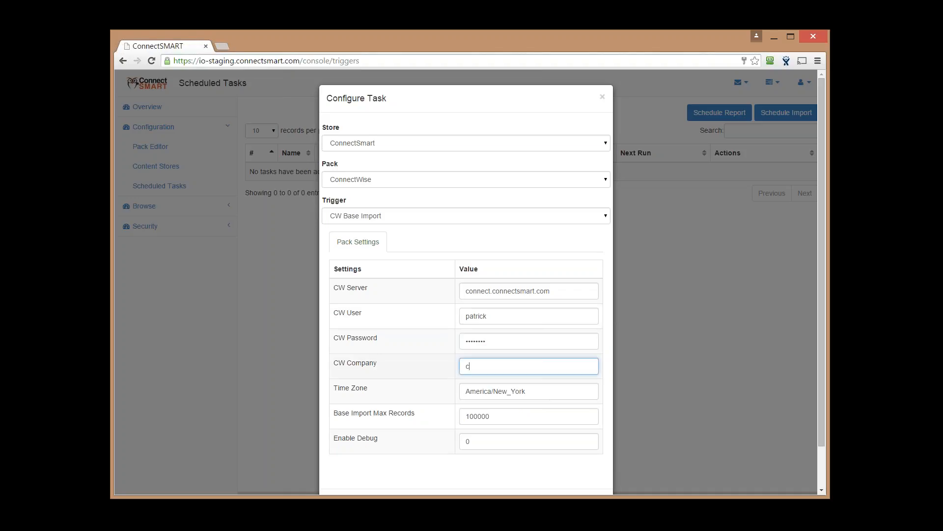
{"action": "type", "text": "smart"}
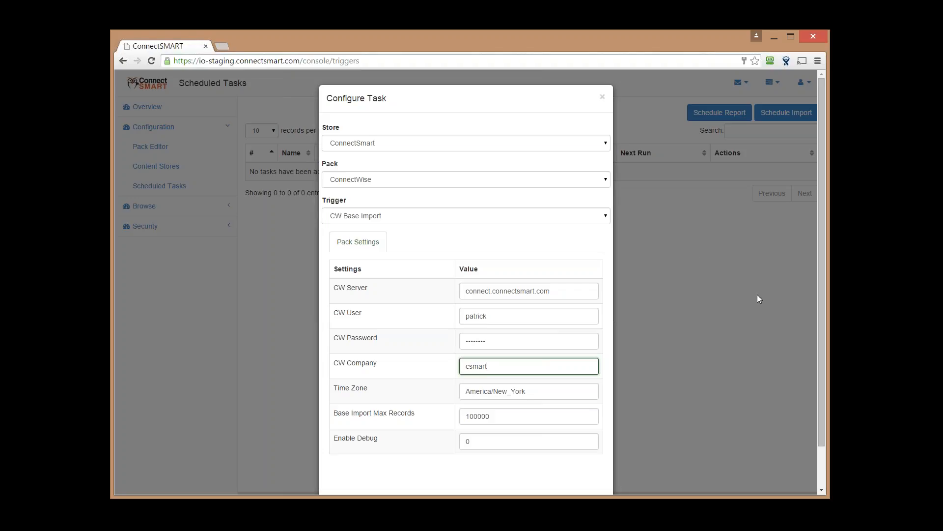
{"action": "double_click", "coordinate": [506, 415]}
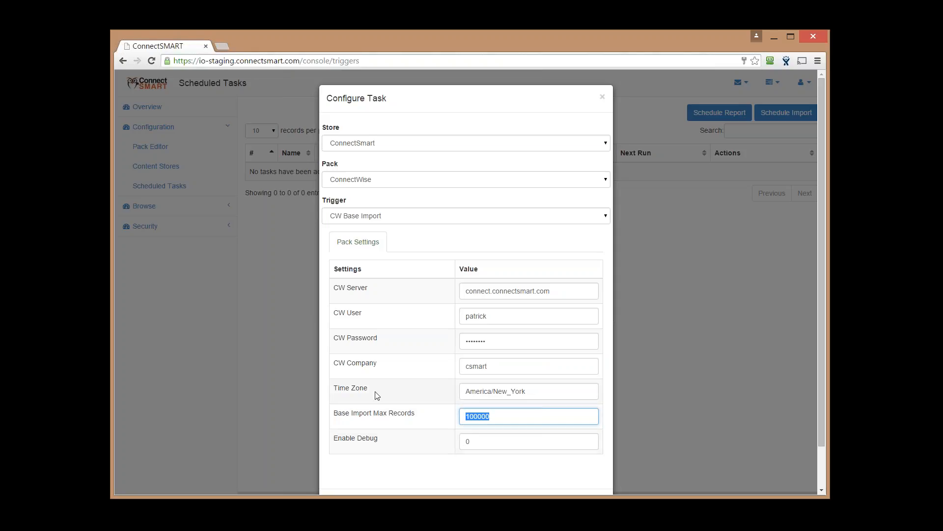
{"action": "left_click_drag", "start_coordinate": [376, 394], "coordinate": [319, 399]}
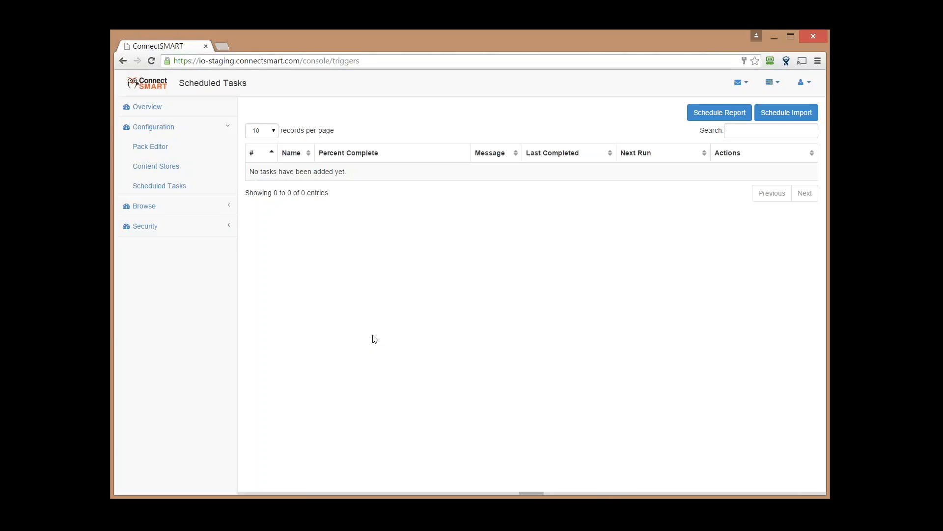
Reopen the import form and re-enter server connect.connectsmart.com, user name, password and company csmart
{"action": "left_click", "coordinate": [798, 117]}
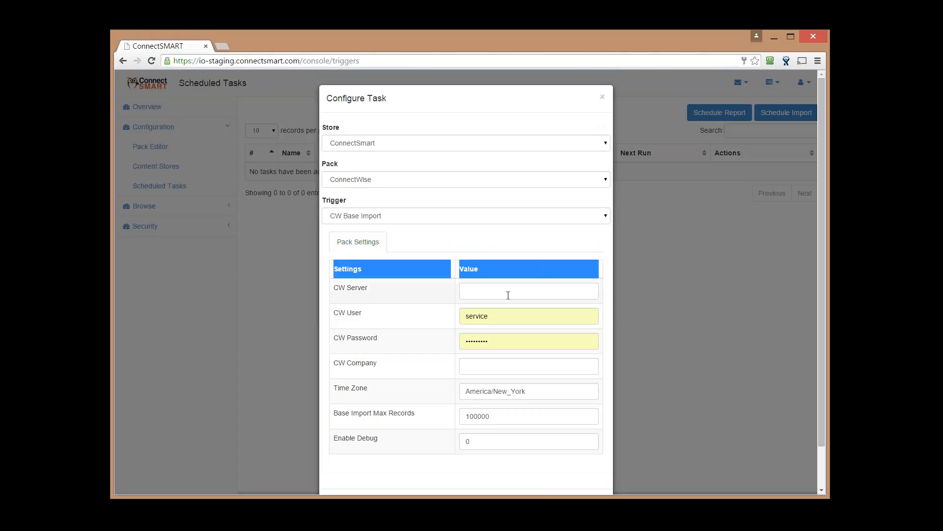
{"action": "left_click", "coordinate": [507, 295]}
{"action": "type", "text": "connect.c"}
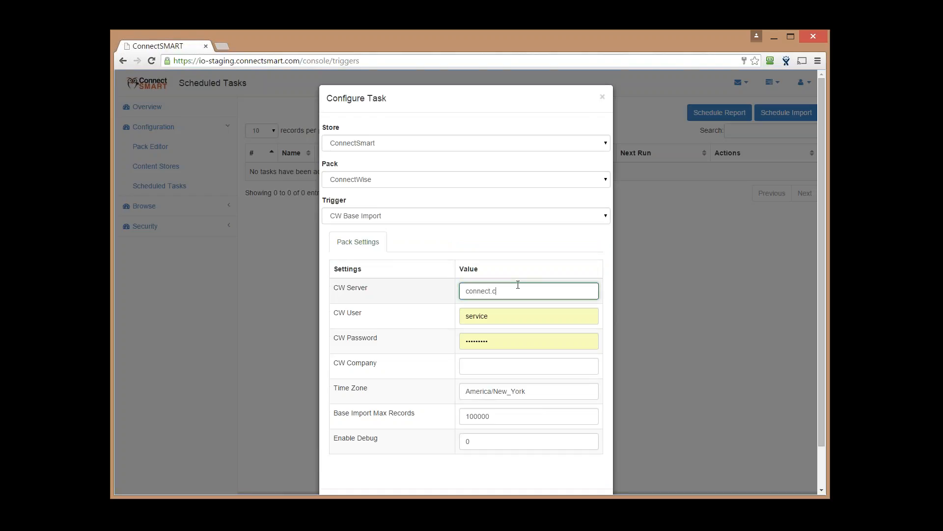
{"action": "type", "text": "onnectsmart.com"}
{"action": "key", "text": "Tab"}
{"action": "type", "text": "patrick"}
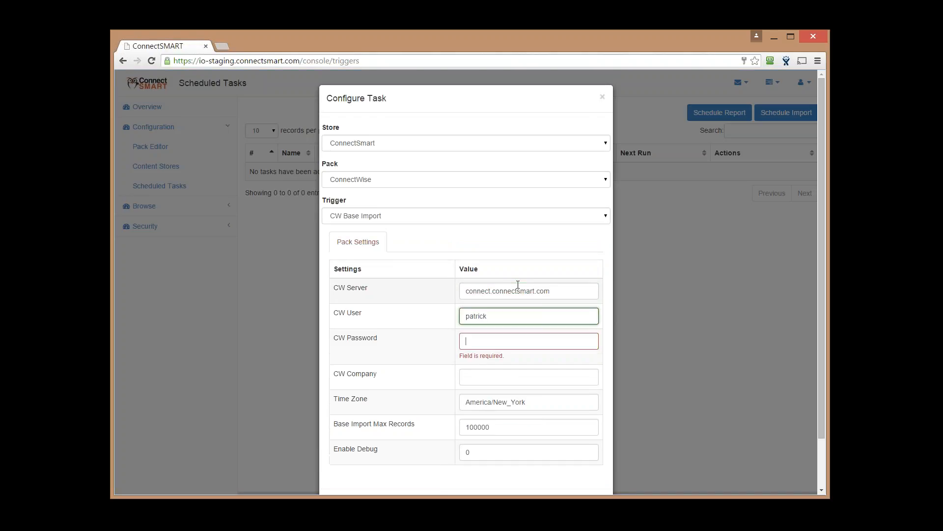
{"action": "key", "text": "Tab"}
{"action": "type", "text": "abcdefgh"}
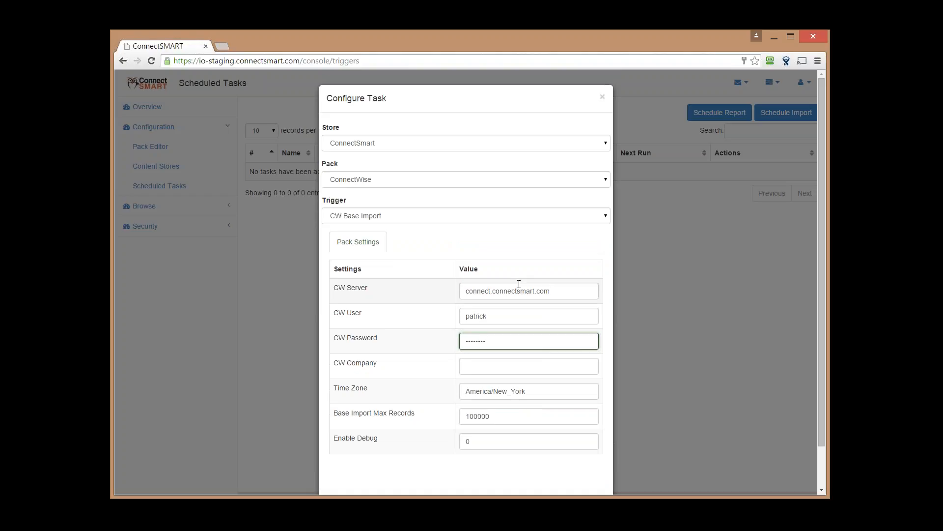
{"action": "left_click", "coordinate": [484, 365]}
{"action": "type", "text": "csmart"}
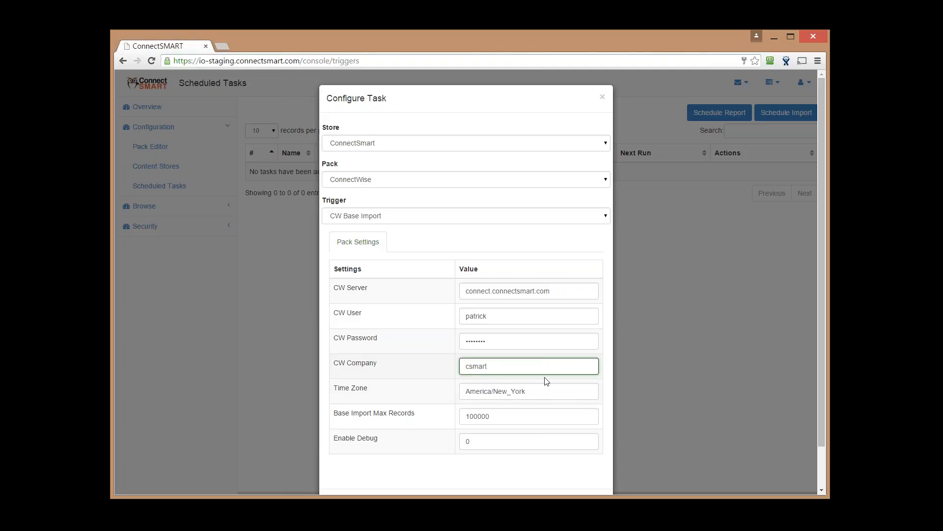
Set the time zone to America/New_York from the suggestion list, keeping max records at 100000
{"action": "triple_click", "coordinate": [513, 387]}
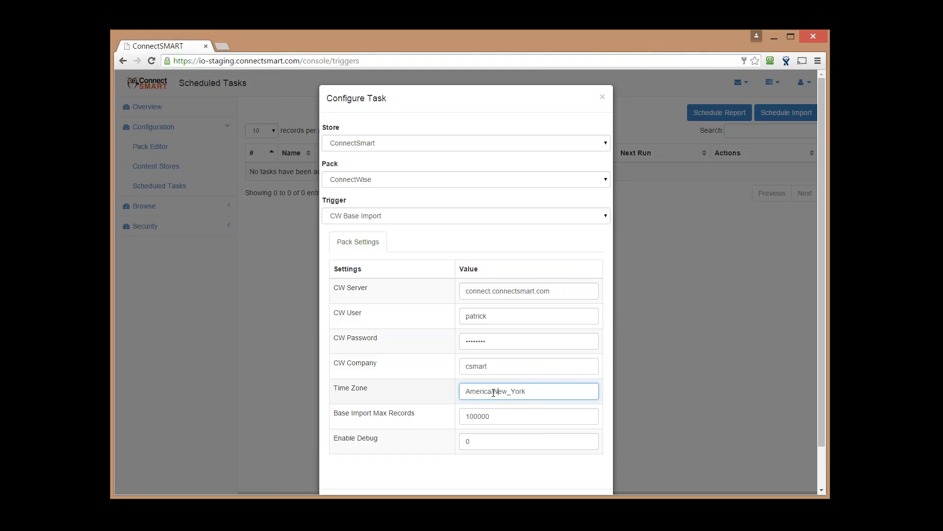
{"action": "left_click_drag", "start_coordinate": [491, 392], "coordinate": [526, 391]}
{"action": "key", "text": "BackSpace"}
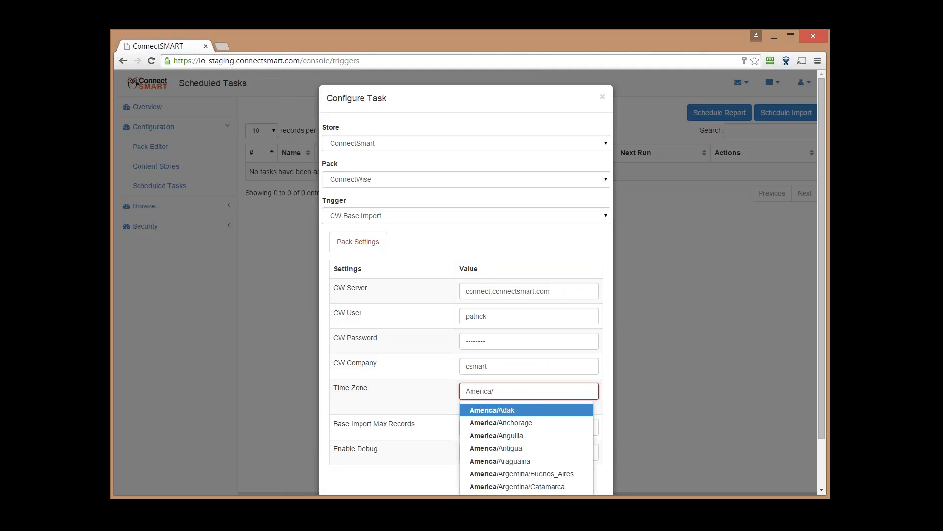
{"action": "key", "text": "Down"}
{"action": "key", "text": "Down"}
{"action": "key", "text": "Down"}
{"action": "type", "text": "New"}
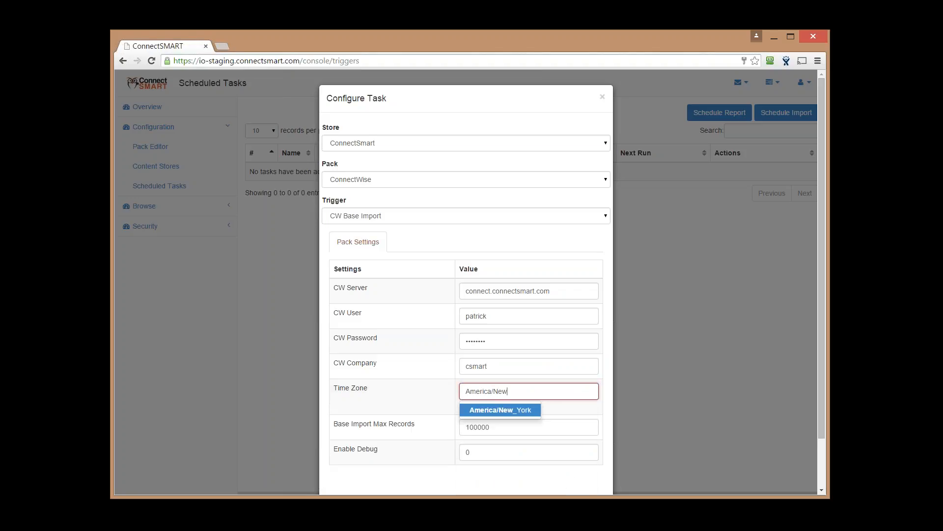
{"action": "key", "text": "Return"}
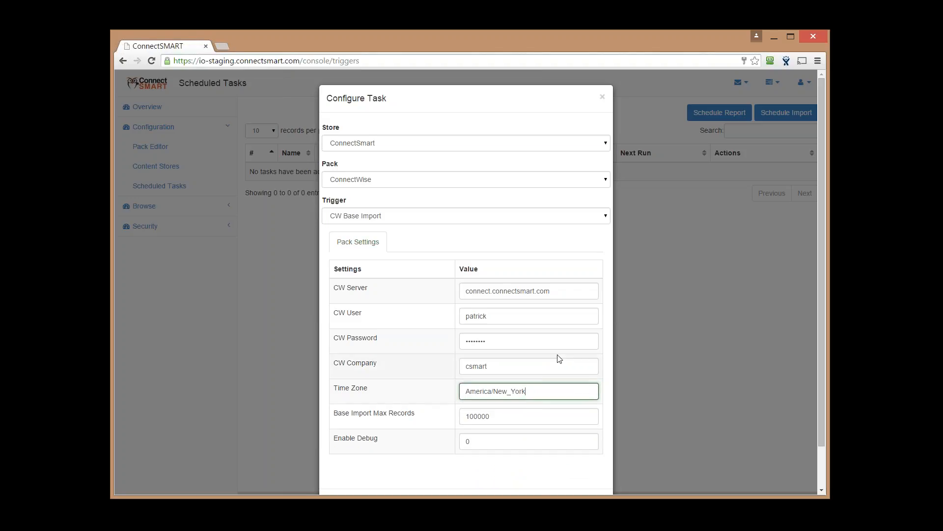
{"action": "double_click", "coordinate": [502, 416]}
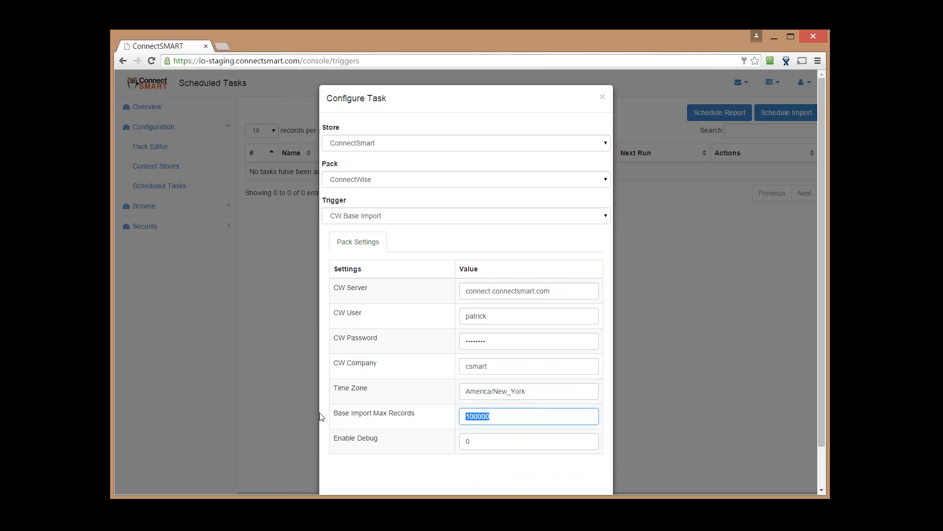
Delete the leading 100 from the Base Import Max Records value 100000
{"action": "left_click", "coordinate": [476, 419]}
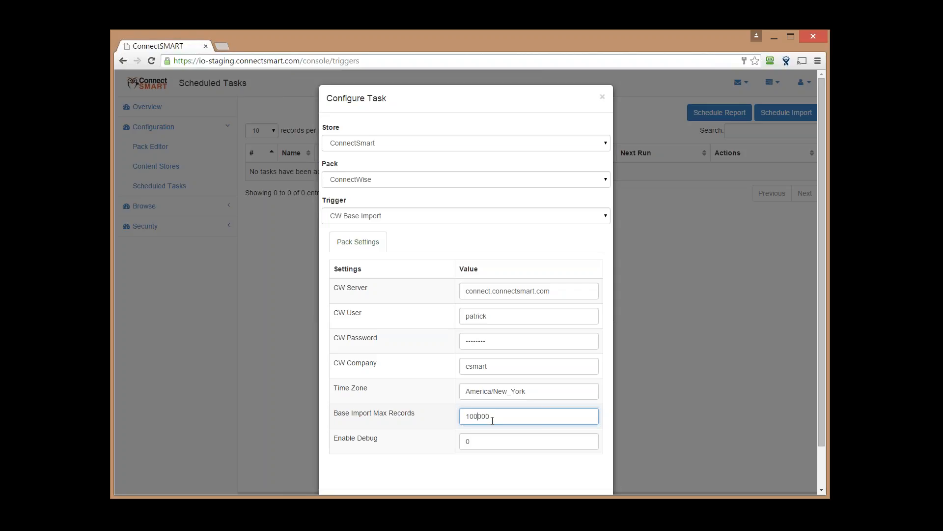
{"action": "key", "text": "BackSpace"}
{"action": "key", "text": "BackSpace"}
{"action": "key", "text": "BackSpace"}
Make Base Import Max Records read 2000 and move on to Enable Debug
{"action": "type", "text": "2"}
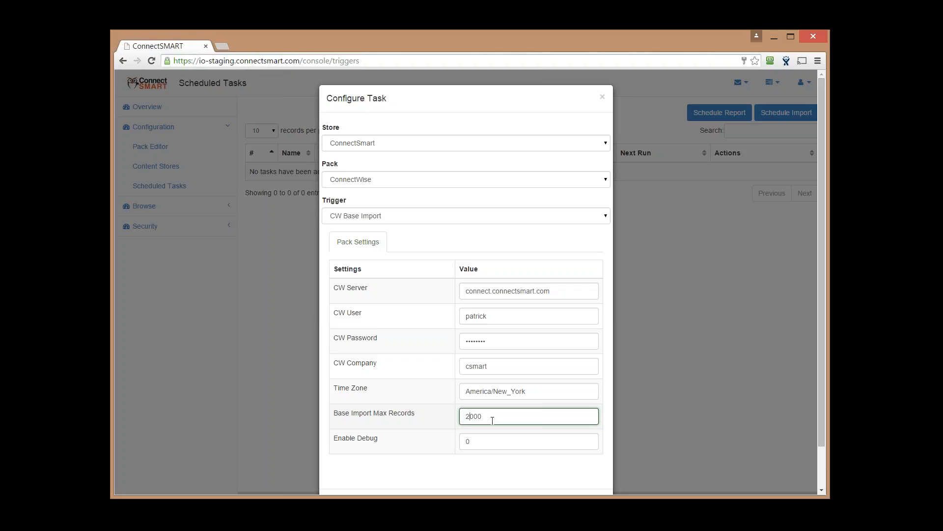
{"action": "key", "text": "Tab"}
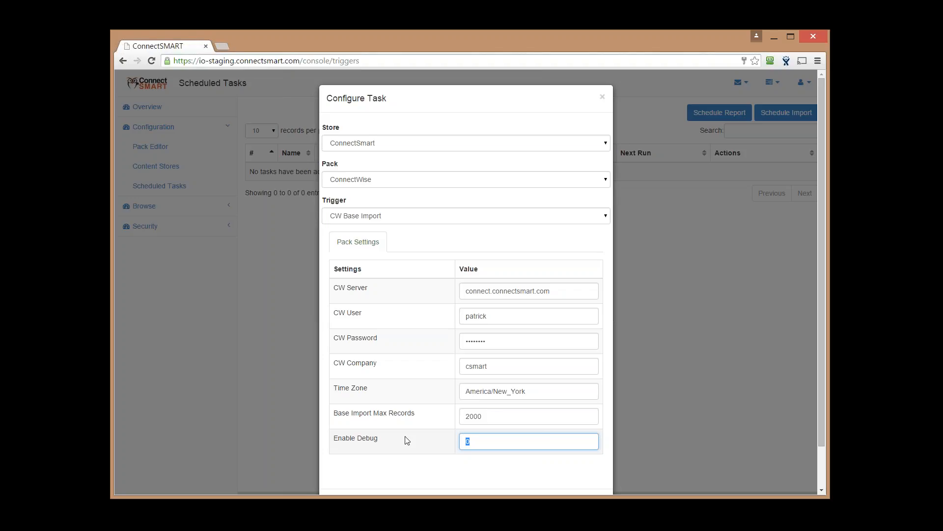
Set Enable Debug back to 0 and save the CW Base Import task to Scheduled Tasks
{"action": "type", "text": "1"}
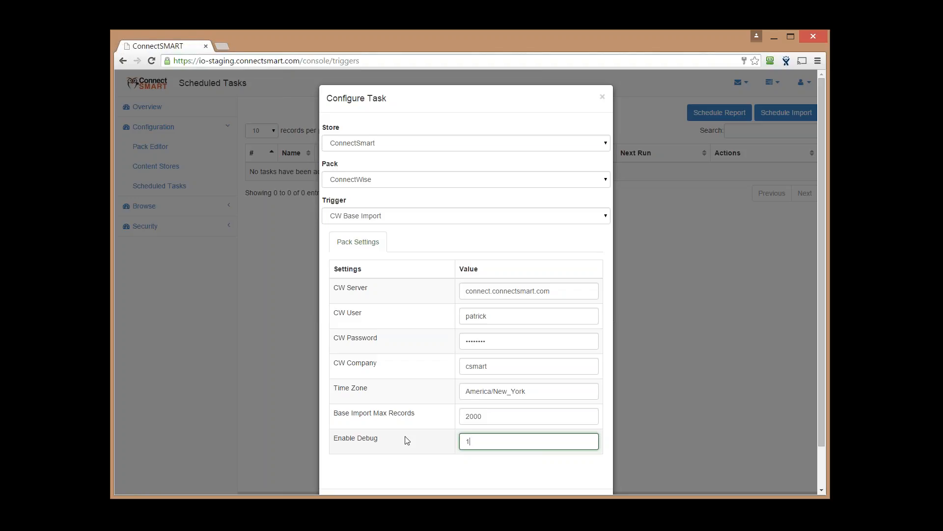
{"action": "key", "text": "BackSpace"}
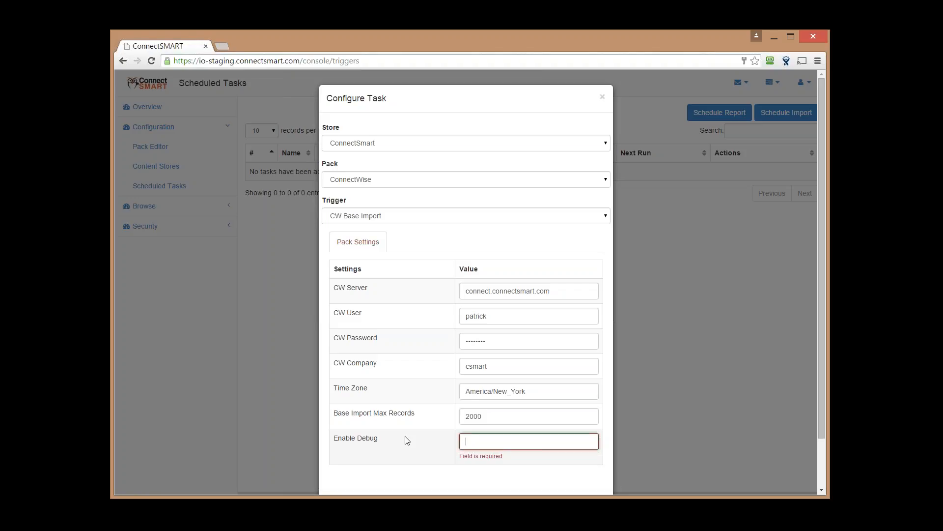
{"action": "type", "text": "0"}
{"action": "scroll", "coordinate": [406, 439], "scroll_direction": "down", "scroll_amount": 1}
{"action": "left_click", "coordinate": [585, 464]}
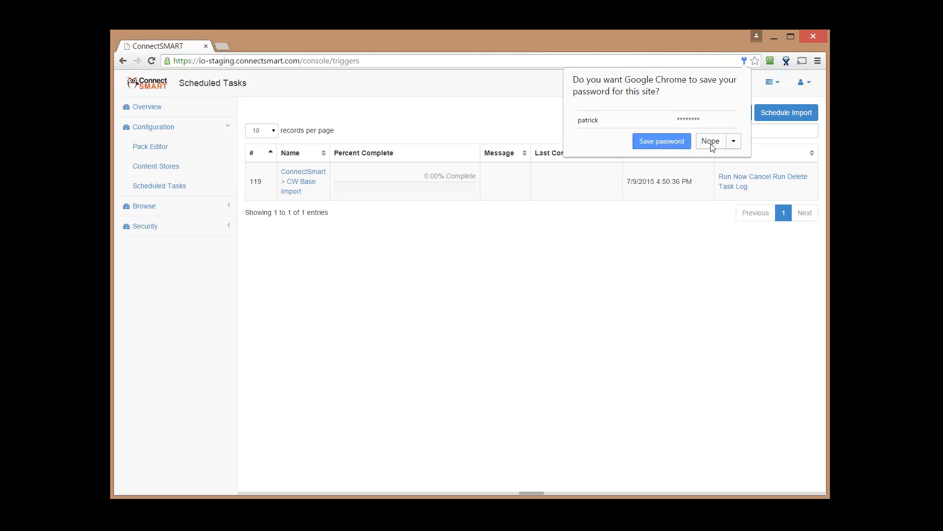
Decline Chrome's save-password prompt and start the CW Base Import task with Run Now
{"action": "left_click", "coordinate": [711, 141]}
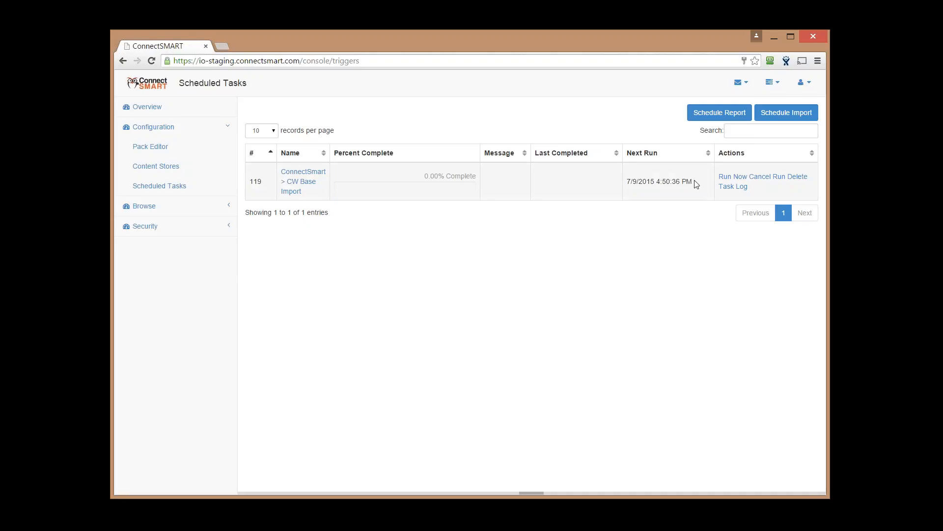
{"action": "left_click_drag", "start_coordinate": [695, 184], "coordinate": [630, 181]}
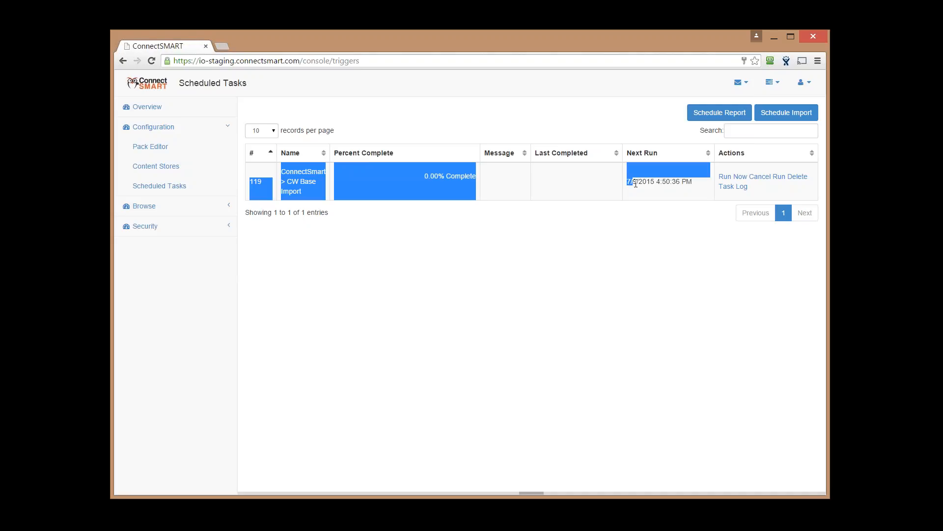
{"action": "left_click", "coordinate": [633, 183]}
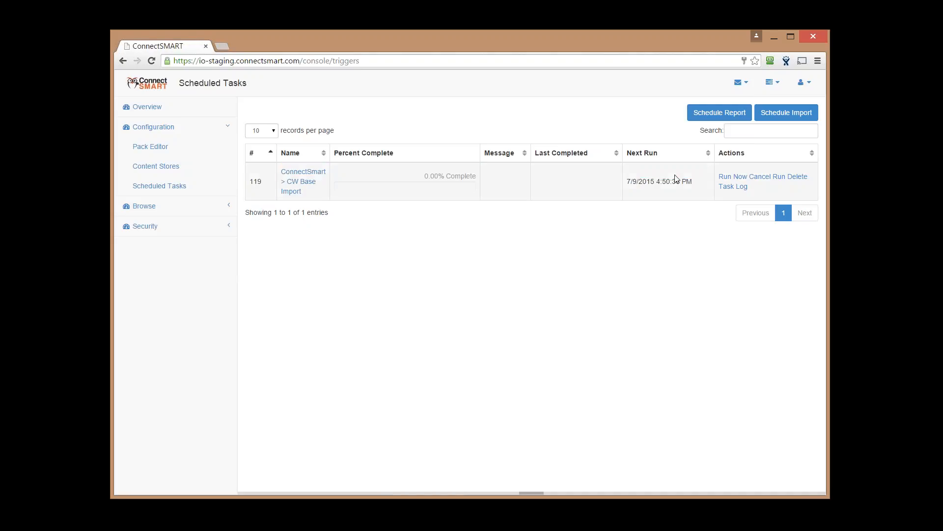
{"action": "left_click", "coordinate": [727, 171]}
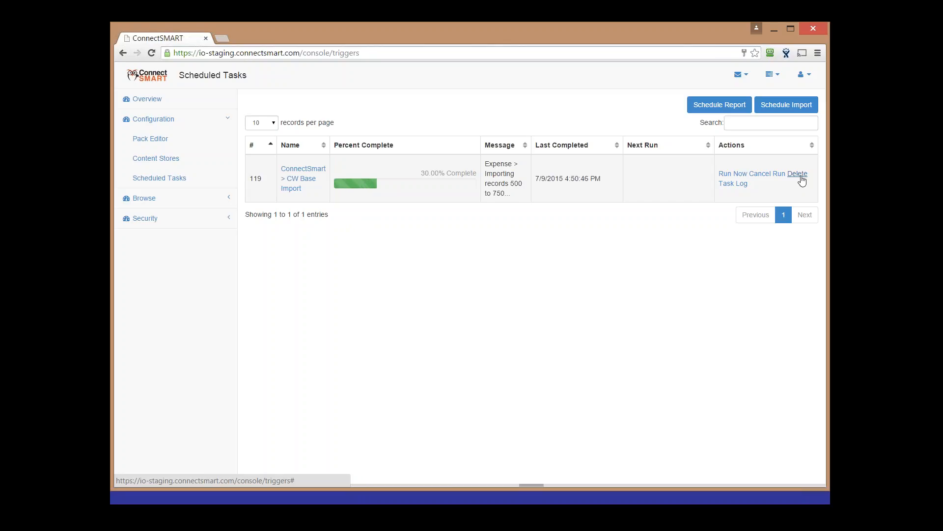
{"action": "left_click", "coordinate": [732, 185]}
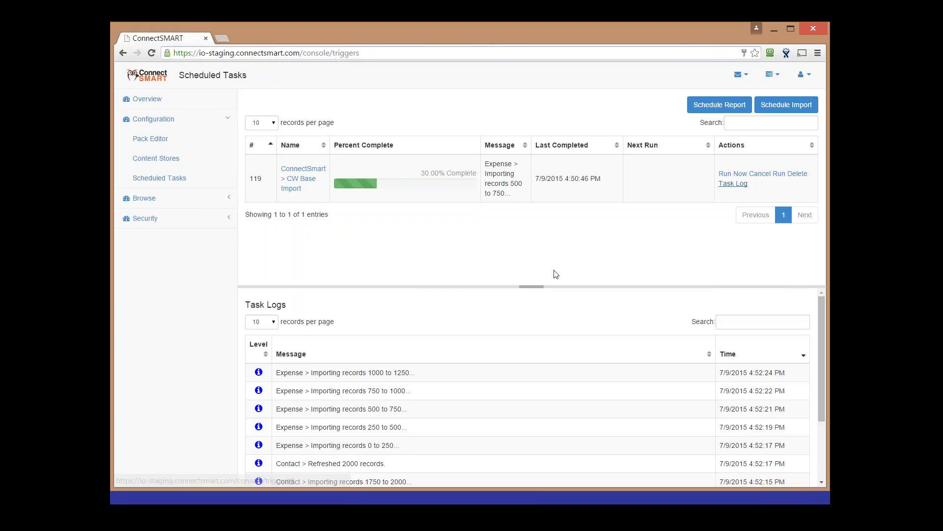
{"action": "scroll", "coordinate": [484, 361], "scroll_direction": "down", "scroll_amount": 2}
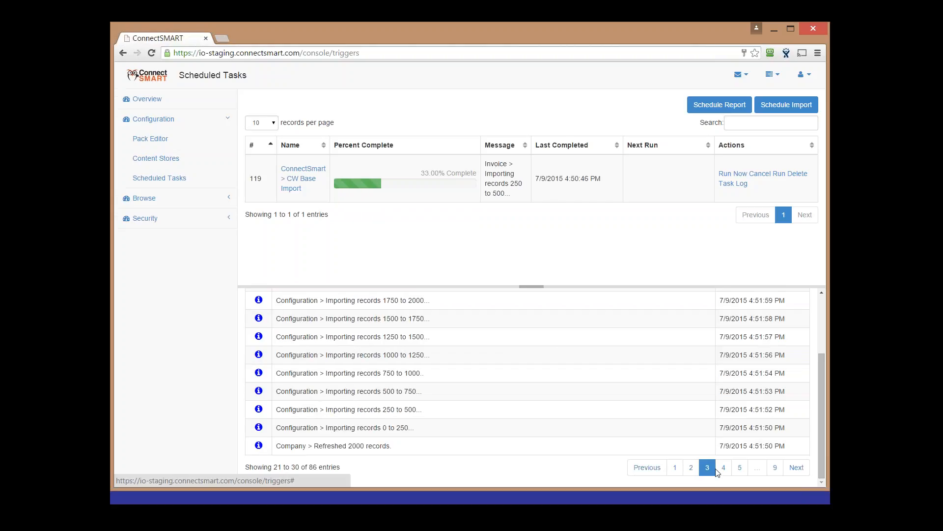
{"action": "left_click", "coordinate": [723, 467]}
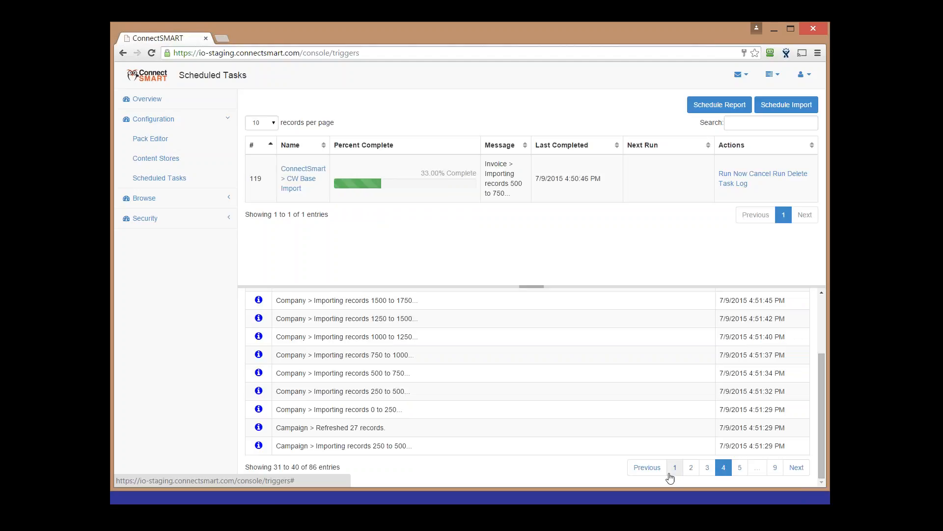
{"action": "left_click", "coordinate": [675, 473]}
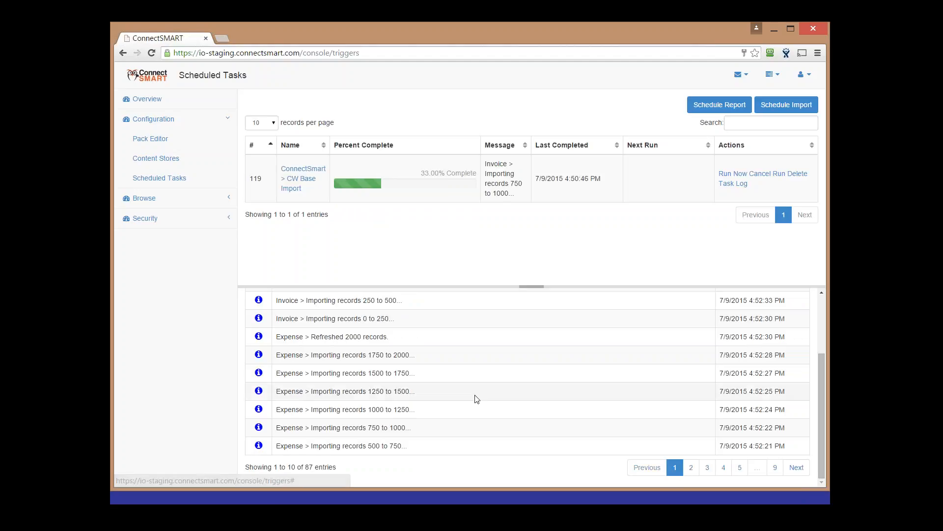
{"action": "scroll", "coordinate": [476, 399], "scroll_direction": "up", "scroll_amount": 2}
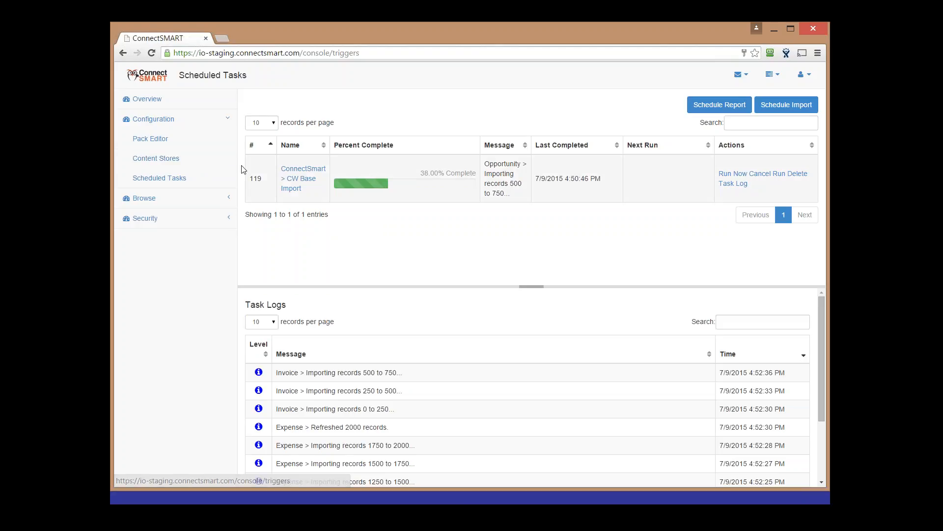
Go to Content Stores and load the ConnectWise pack, version 1.0.3, in the Pack Editor
{"action": "left_click", "coordinate": [156, 159]}
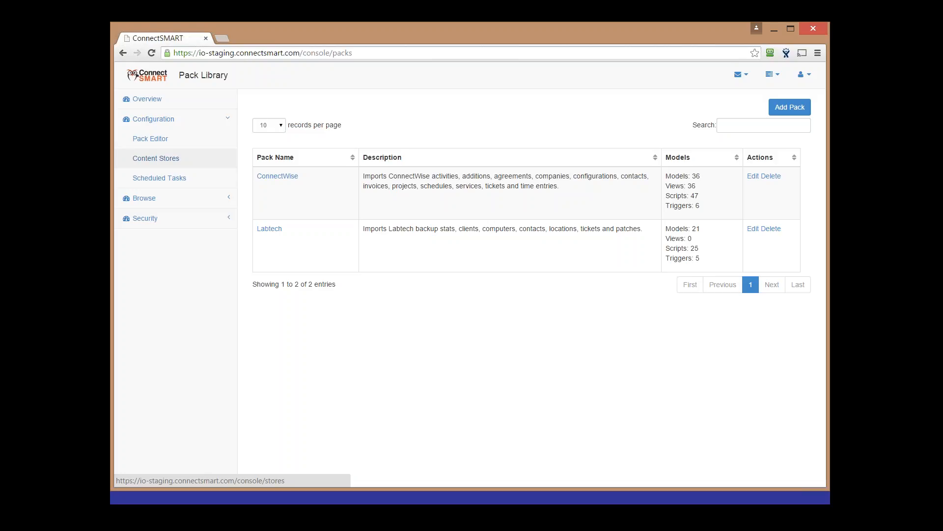
{"action": "left_click", "coordinate": [276, 176]}
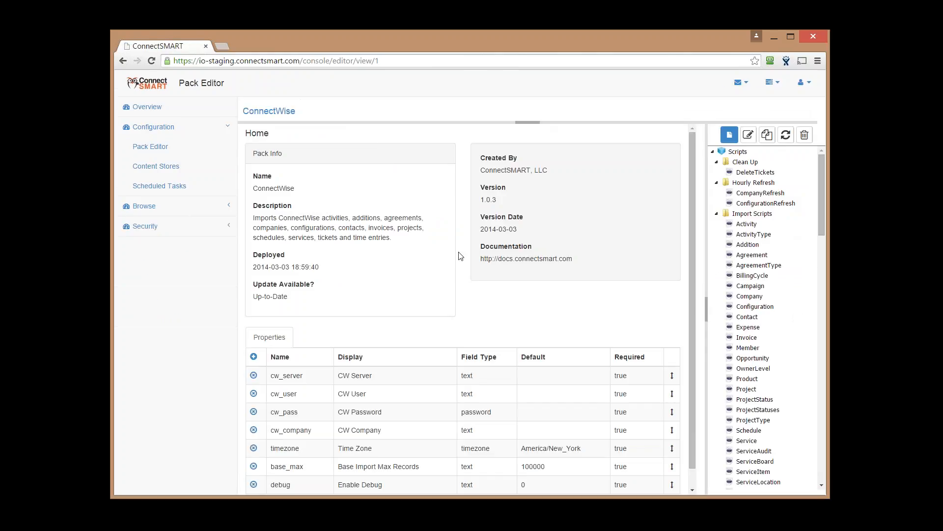
{"action": "scroll", "coordinate": [735, 295], "scroll_direction": "down", "scroll_amount": 7}
{"action": "scroll", "coordinate": [732, 313], "scroll_direction": "down", "scroll_amount": 10}
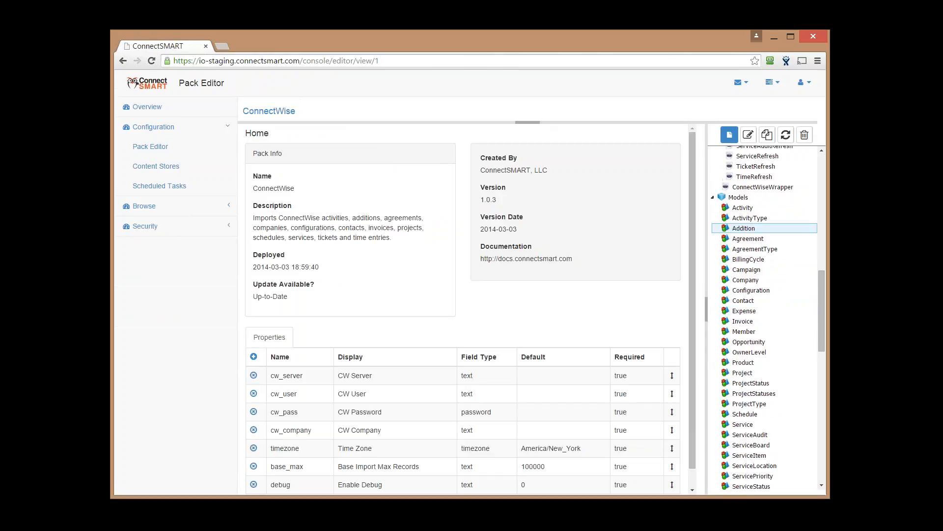
{"action": "scroll", "coordinate": [727, 314], "scroll_direction": "up", "scroll_amount": 8}
{"action": "scroll", "coordinate": [727, 314], "scroll_direction": "down", "scroll_amount": 8}
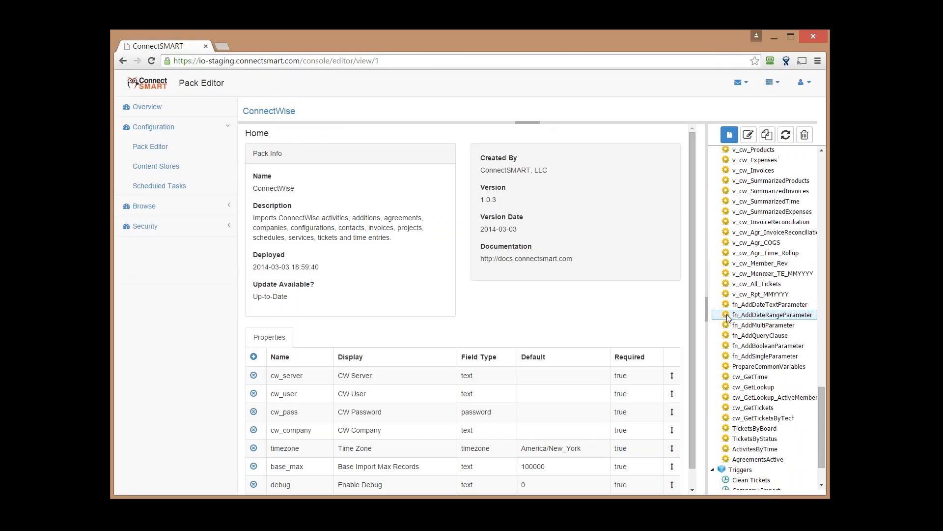
{"action": "scroll", "coordinate": [726, 311], "scroll_direction": "down", "scroll_amount": 1}
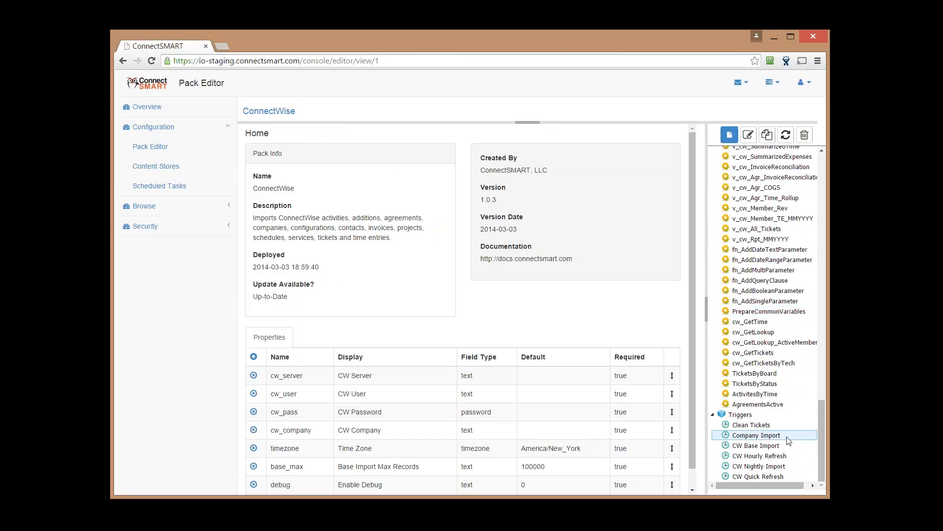
{"action": "scroll", "coordinate": [786, 428], "scroll_direction": "up", "scroll_amount": 18}
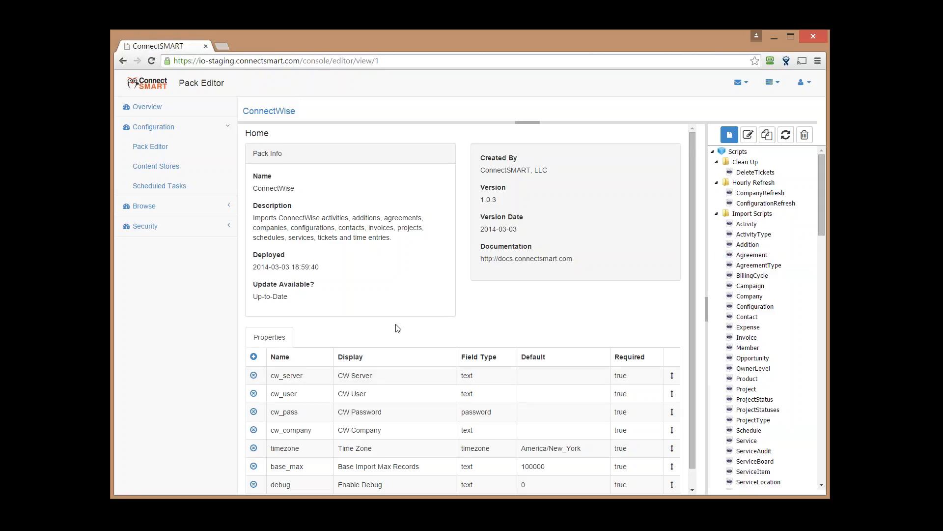
{"action": "scroll", "coordinate": [398, 328], "scroll_direction": "down", "scroll_amount": 1}
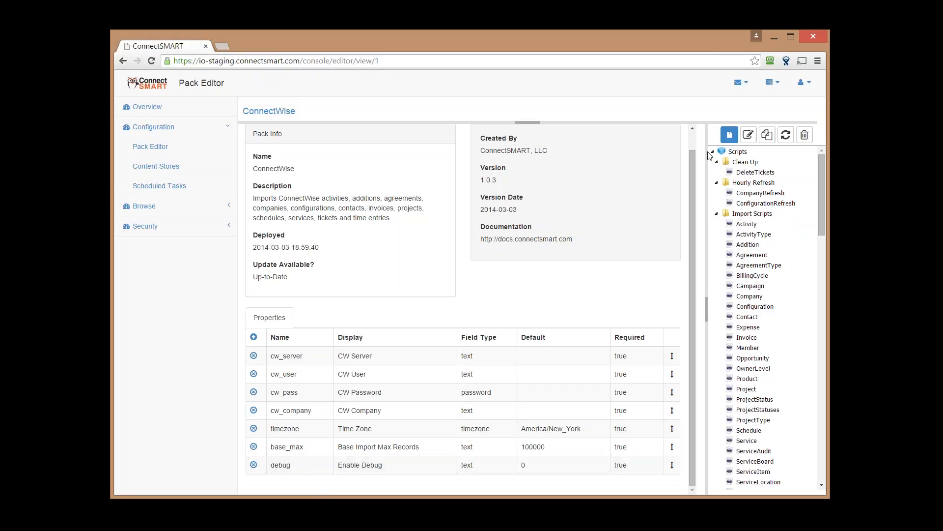
Collapse the Scripts, Models, Procedures and Triggers groups in the pack tree, then select Models
{"action": "left_click", "coordinate": [744, 287]}
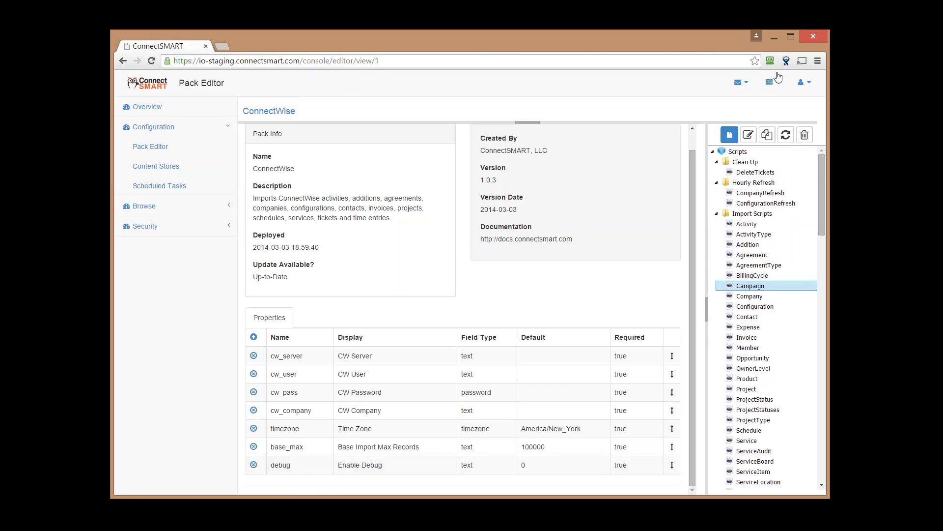
{"action": "left_click", "coordinate": [716, 151]}
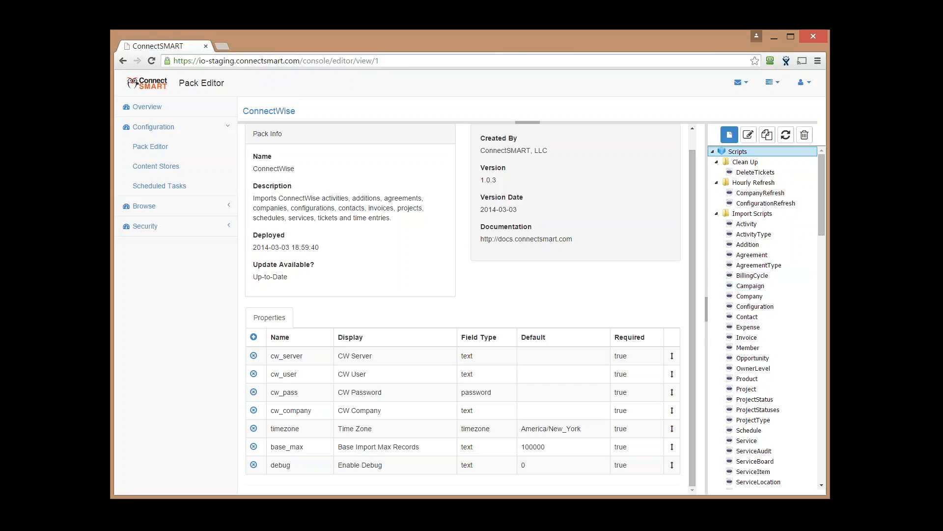
{"action": "left_click", "coordinate": [712, 151]}
{"action": "left_click", "coordinate": [712, 162]}
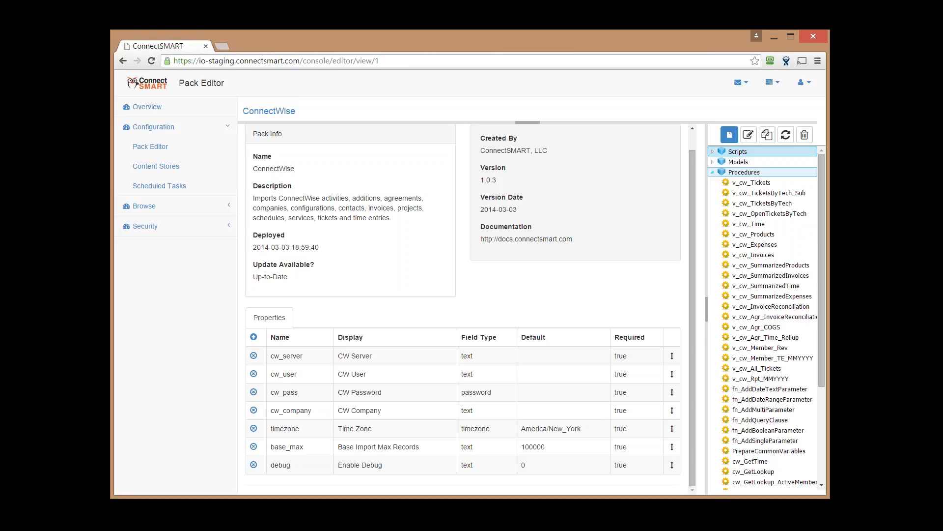
{"action": "left_click", "coordinate": [712, 172]}
{"action": "left_click", "coordinate": [712, 183]}
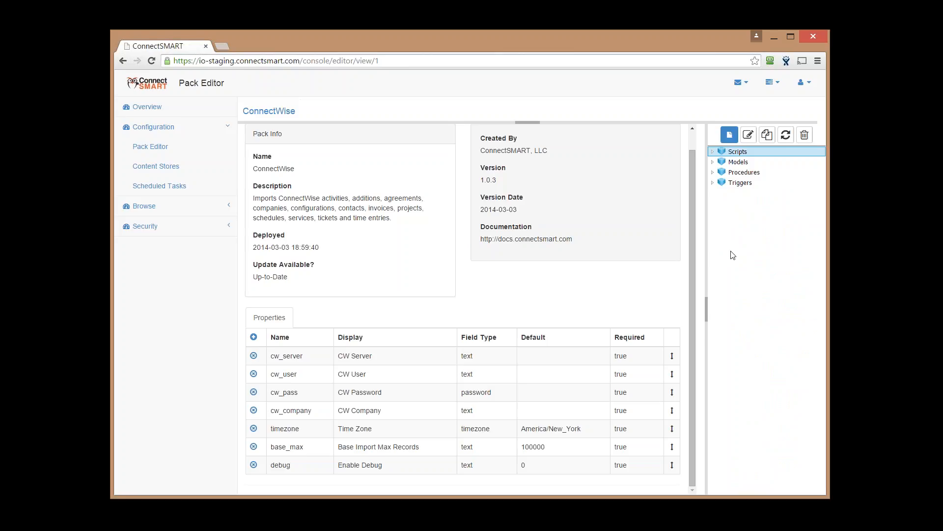
{"action": "left_click", "coordinate": [730, 163]}
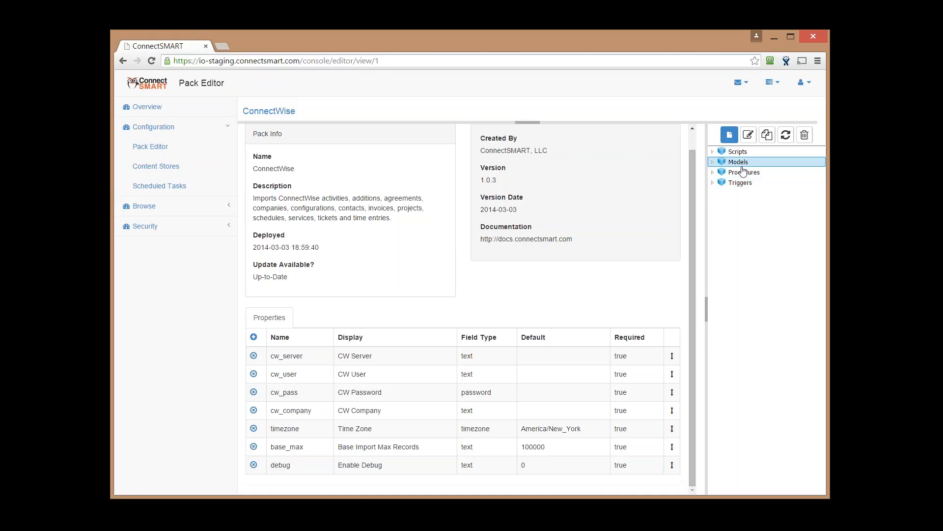
Open the ActivityType script from Scripts > Import Scripts and bring up Add Pack Item
{"action": "left_click", "coordinate": [713, 152]}
{"action": "left_click", "coordinate": [783, 194]}
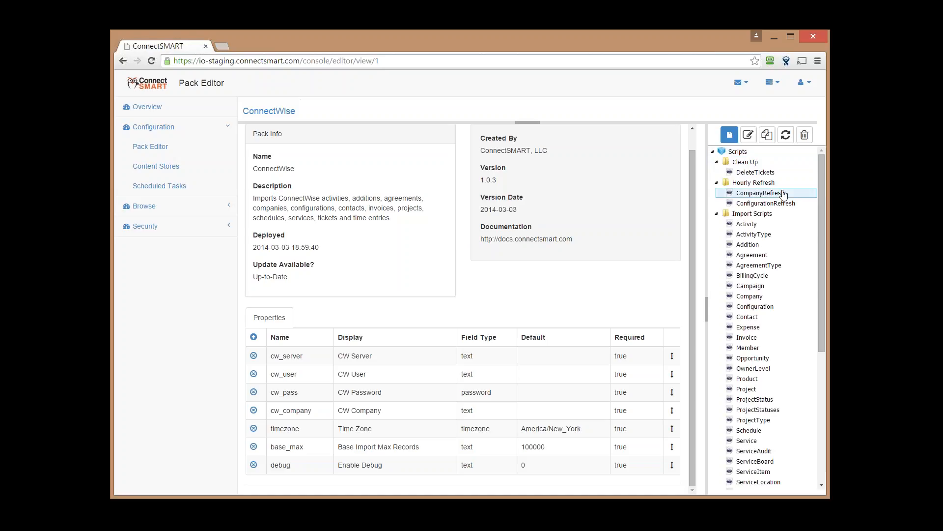
{"action": "left_click", "coordinate": [785, 214]}
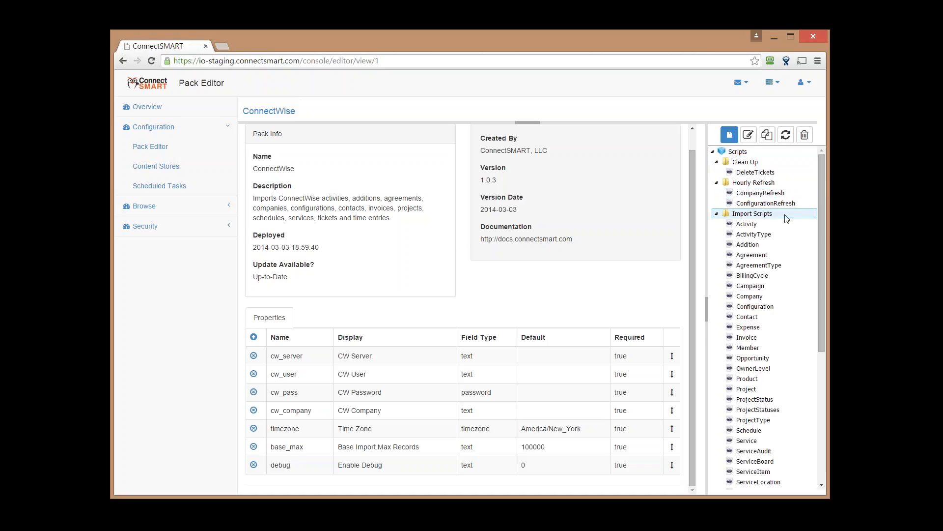
{"action": "left_click", "coordinate": [772, 237]}
{"action": "double_click", "coordinate": [772, 238]}
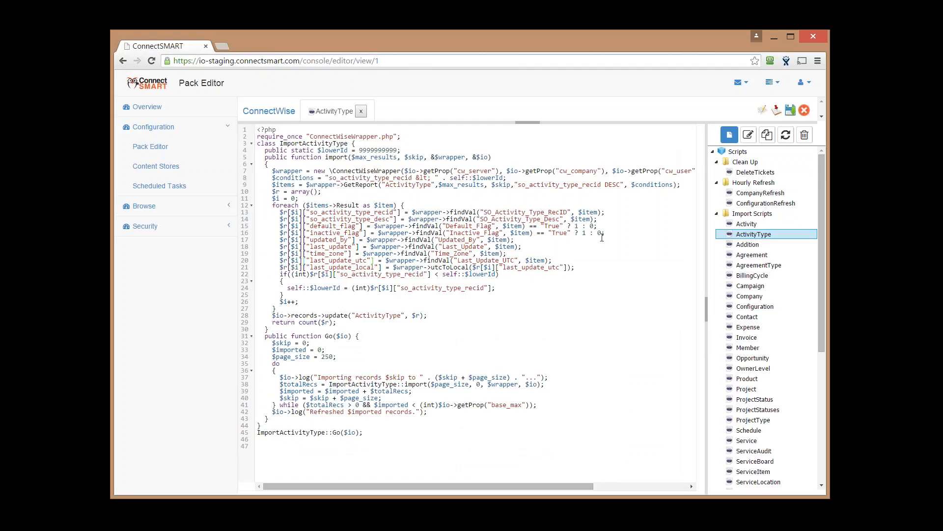
{"action": "left_click", "coordinate": [729, 135]}
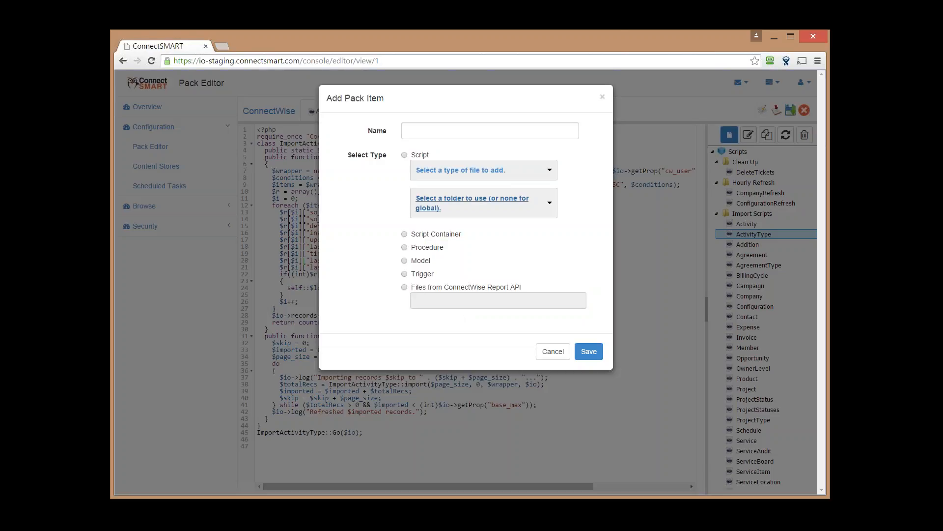
Browse the Add Pack Item file types (Script, Procedure, Model, Trigger, etc.) and cancel the dialog
{"action": "left_click", "coordinate": [501, 175]}
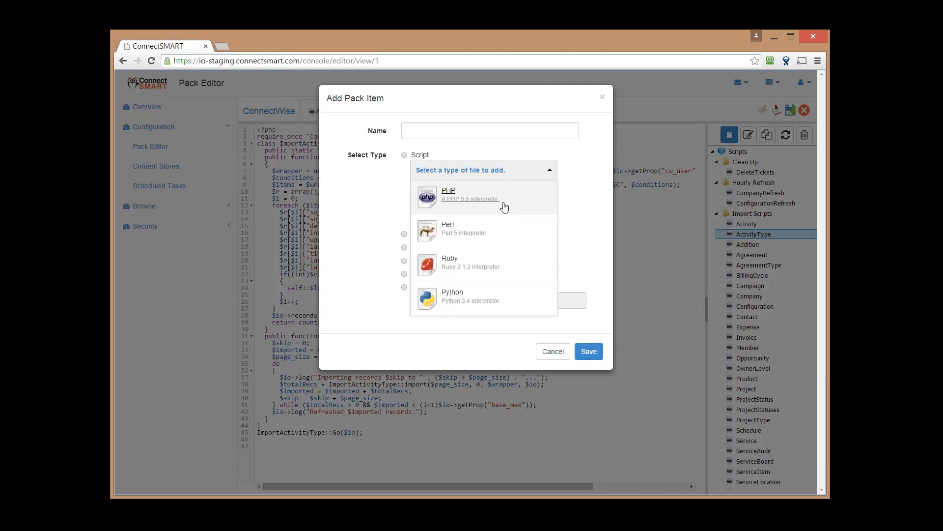
{"action": "left_click", "coordinate": [580, 201]}
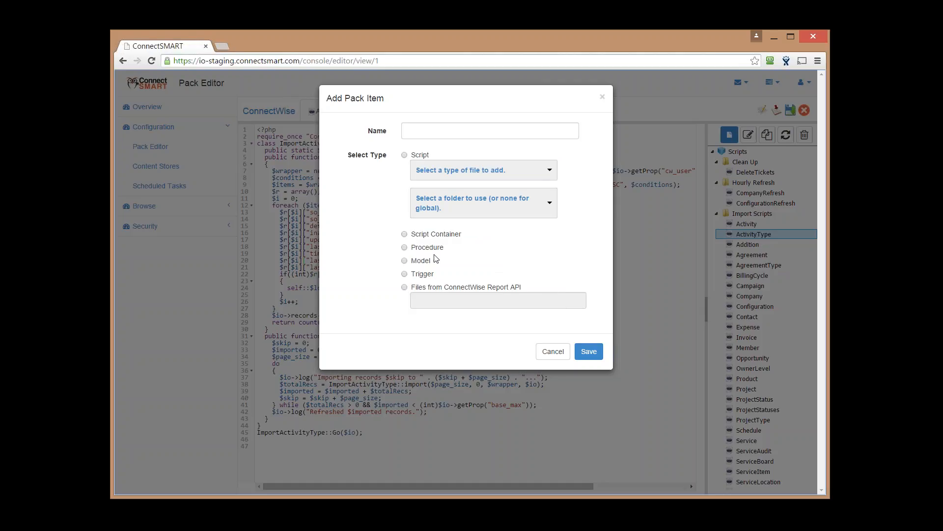
{"action": "left_click", "coordinate": [559, 355]}
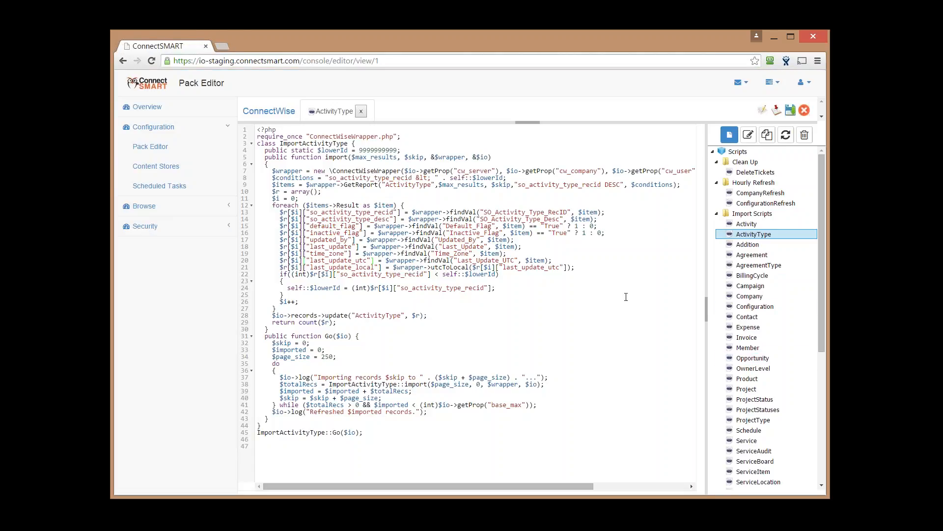
Toggle the Import Scripts folder and scroll through the ActivityType script code
{"action": "left_click", "coordinate": [717, 215]}
{"action": "left_click", "coordinate": [717, 215]}
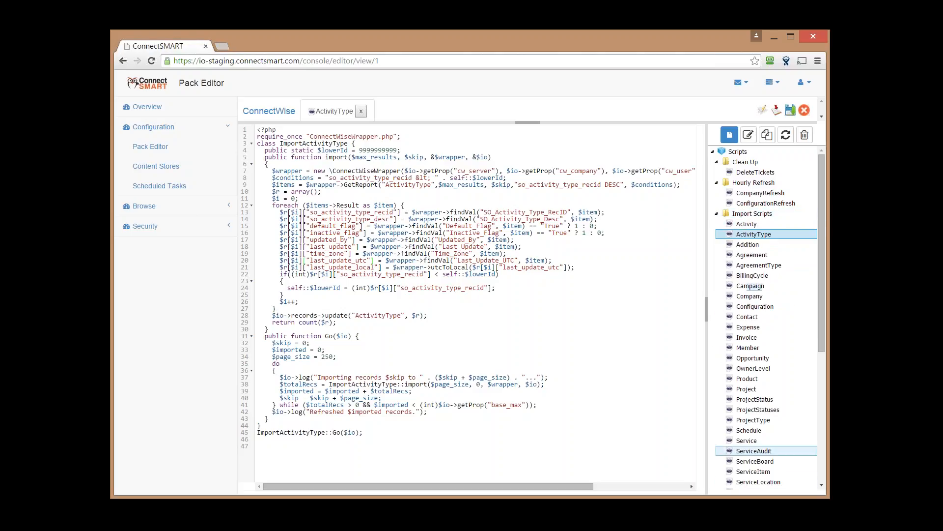
{"action": "left_click", "coordinate": [746, 224]}
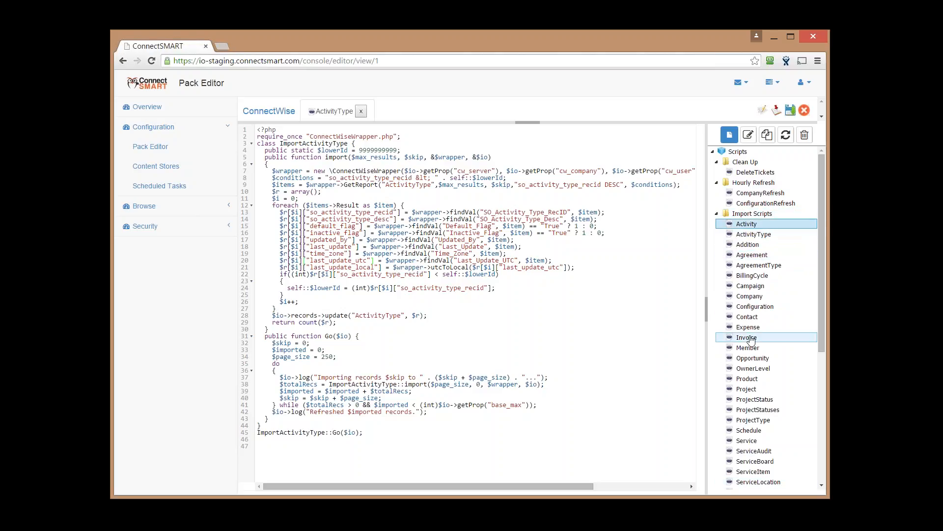
{"action": "scroll", "coordinate": [750, 339], "scroll_direction": "down", "scroll_amount": 5}
{"action": "scroll", "coordinate": [750, 339], "scroll_direction": "up", "scroll_amount": 5}
{"action": "scroll", "coordinate": [818, 251], "scroll_direction": "down", "scroll_amount": 3}
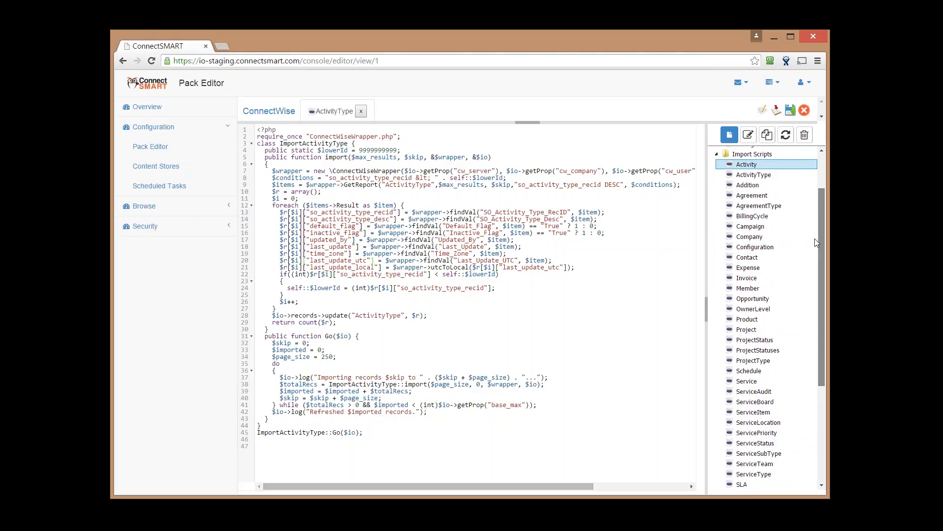
{"action": "scroll", "coordinate": [816, 243], "scroll_direction": "down", "scroll_amount": 3}
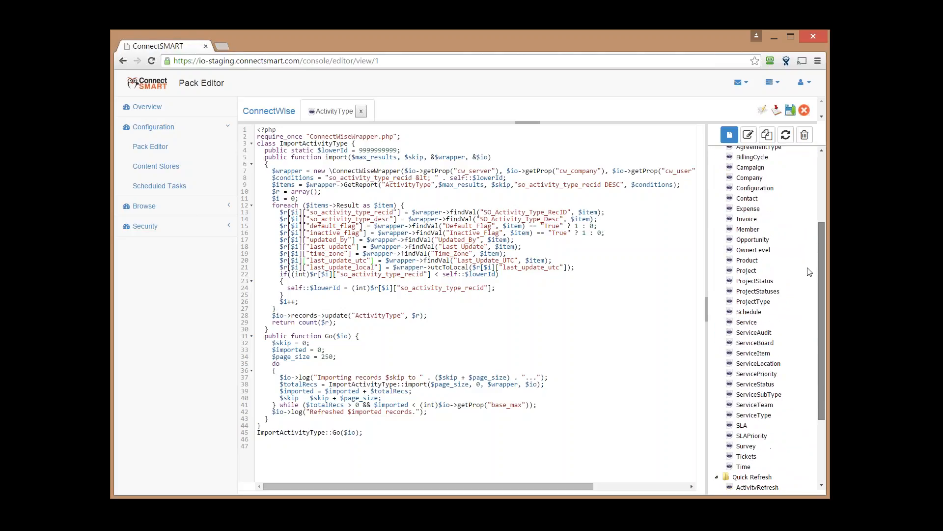
{"action": "scroll", "coordinate": [811, 260], "scroll_direction": "up", "scroll_amount": 3}
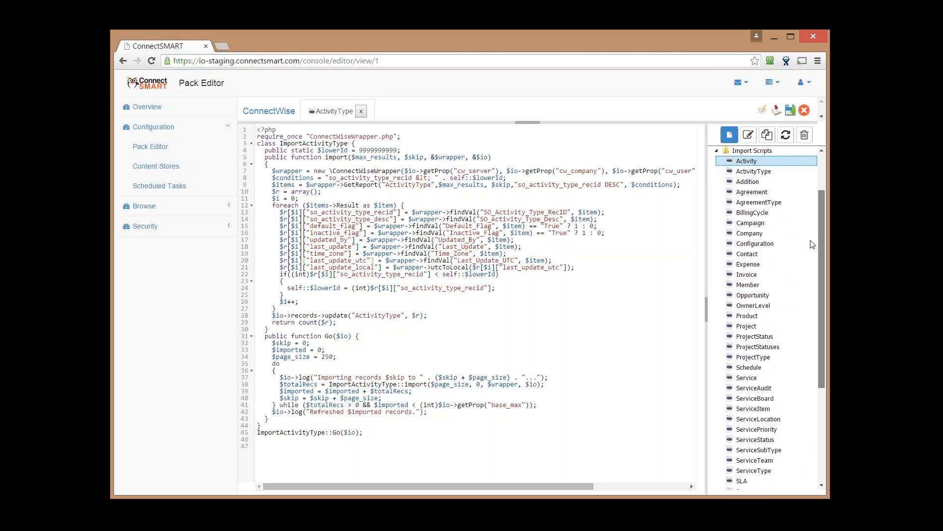
{"action": "left_click_drag", "start_coordinate": [810, 240], "coordinate": [811, 242]}
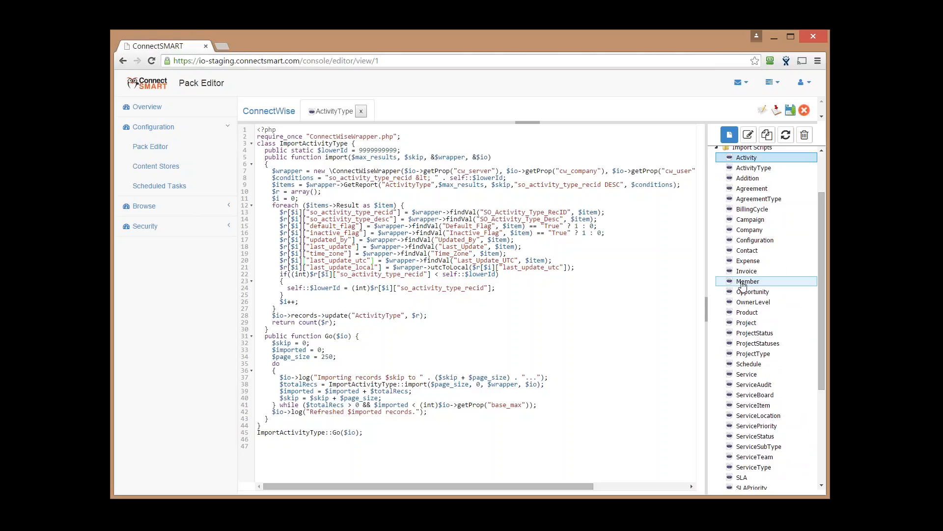
Highlight the last-update UTC lines and the import class code, then open the Activity script
{"action": "left_click_drag", "start_coordinate": [340, 262], "coordinate": [332, 271]}
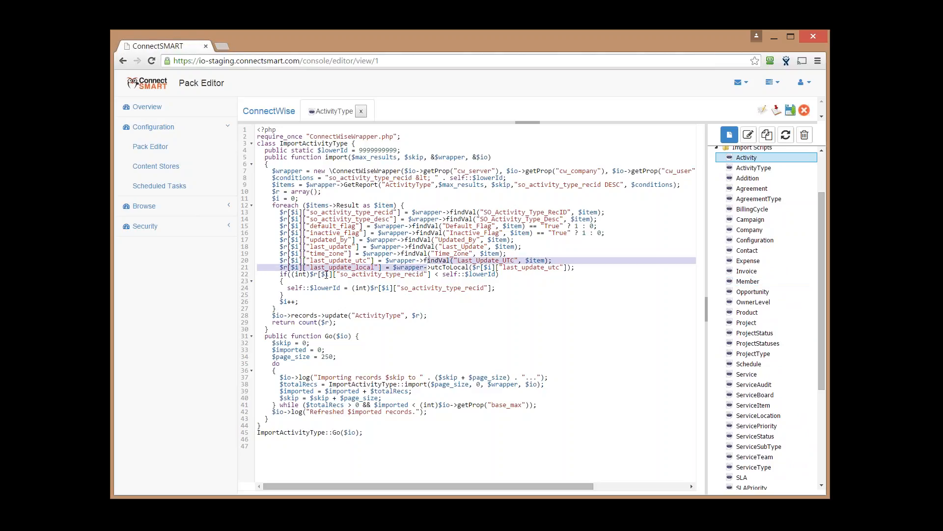
{"action": "left_click", "coordinate": [337, 263]}
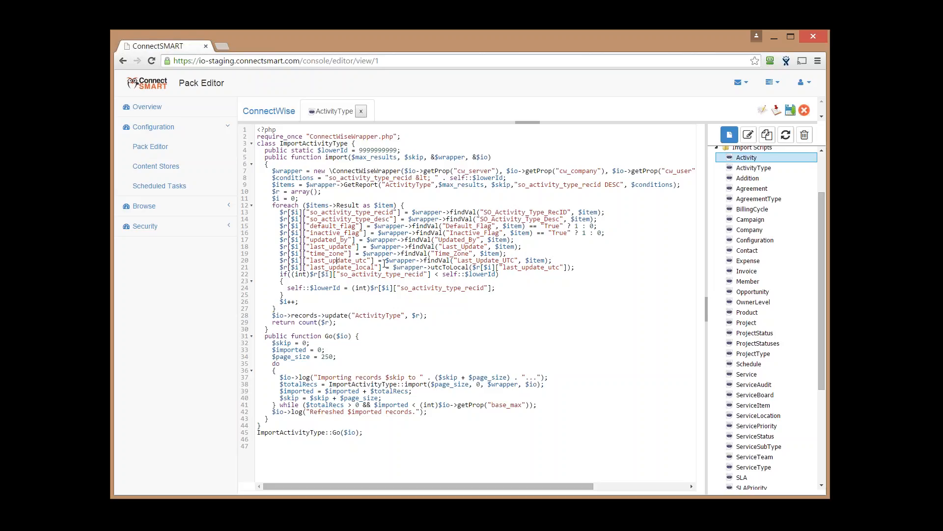
{"action": "left_click_drag", "start_coordinate": [396, 432], "coordinate": [279, 143]}
{"action": "left_click", "coordinate": [307, 171]}
{"action": "left_click", "coordinate": [755, 168]}
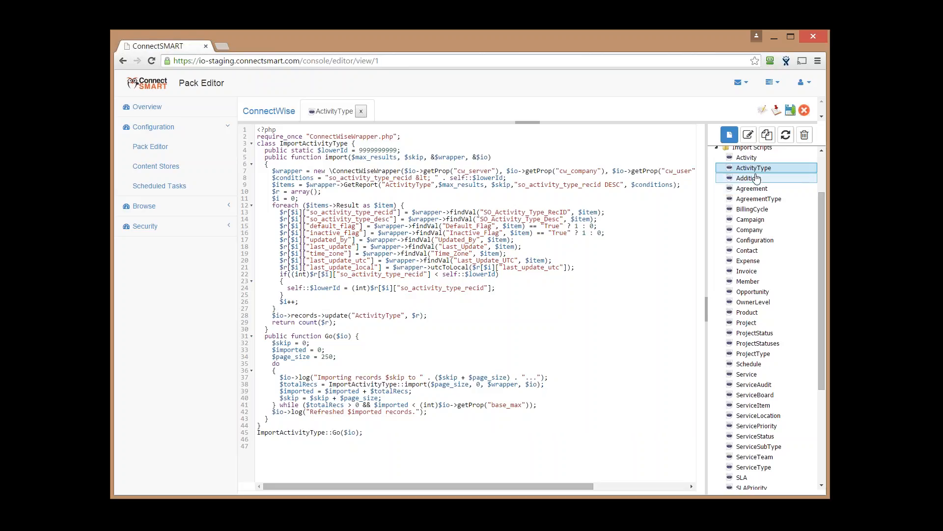
{"action": "left_click", "coordinate": [747, 157]}
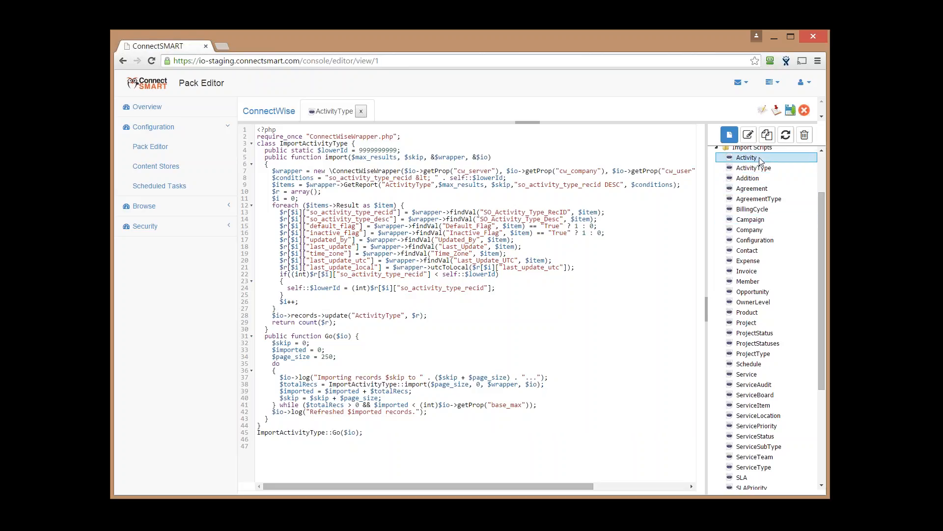
Scroll through the Activity script's ImportActivity mappings, highlighting the subject to entered_by lines
{"action": "scroll", "coordinate": [369, 260], "scroll_direction": "up", "scroll_amount": 12}
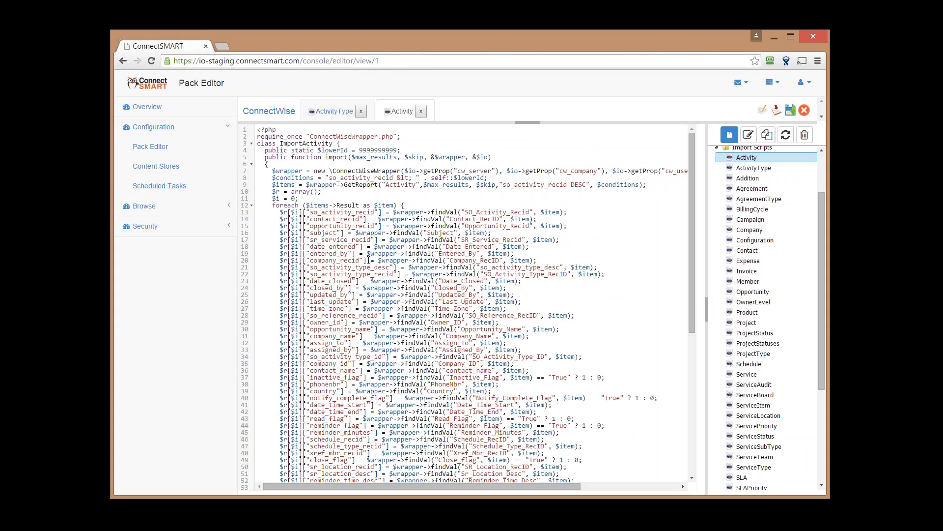
{"action": "scroll", "coordinate": [486, 272], "scroll_direction": "down", "scroll_amount": 12}
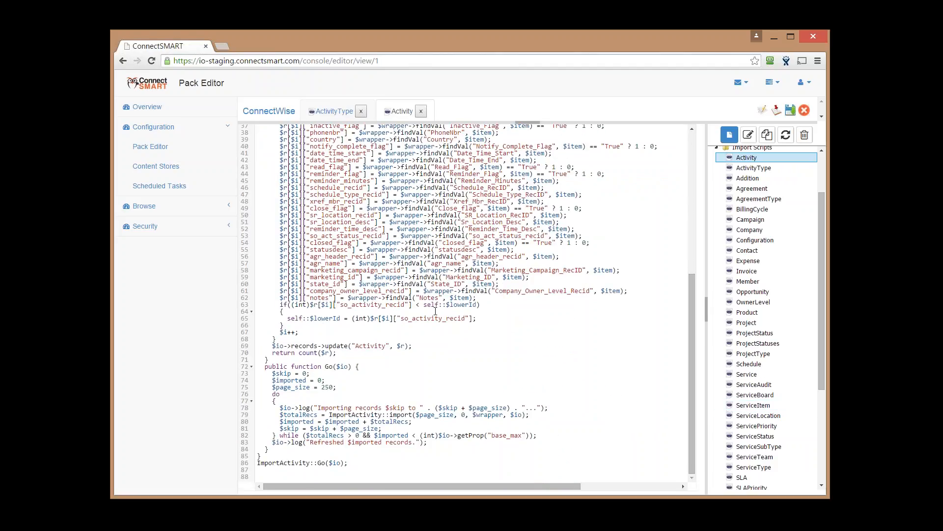
{"action": "scroll", "coordinate": [500, 371], "scroll_direction": "up", "scroll_amount": 12}
{"action": "left_click_drag", "start_coordinate": [356, 227], "coordinate": [359, 254]}
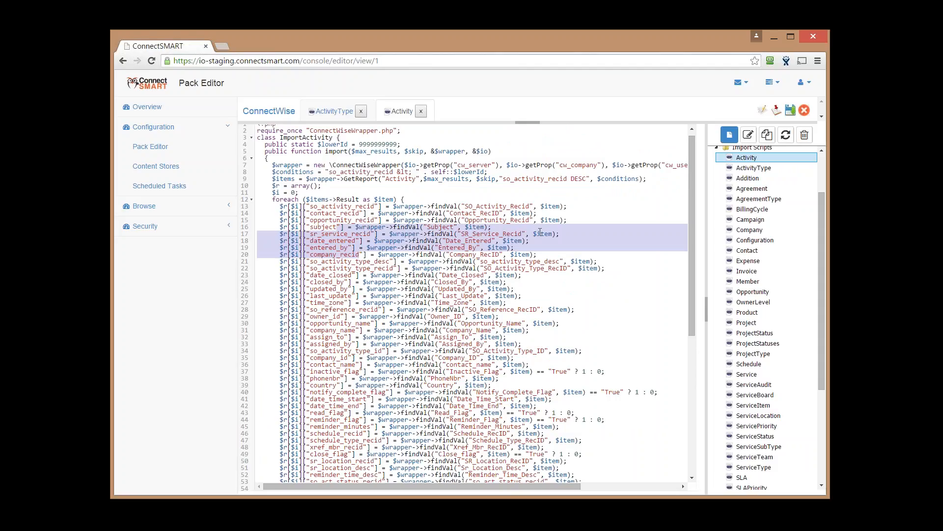
{"action": "left_click", "coordinate": [544, 227]}
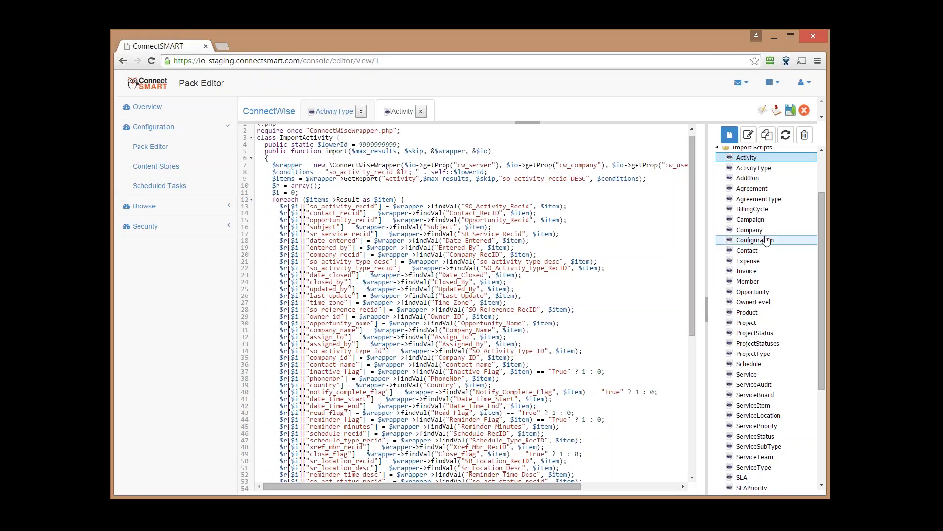
{"action": "scroll", "coordinate": [766, 240], "scroll_direction": "down", "scroll_amount": 3}
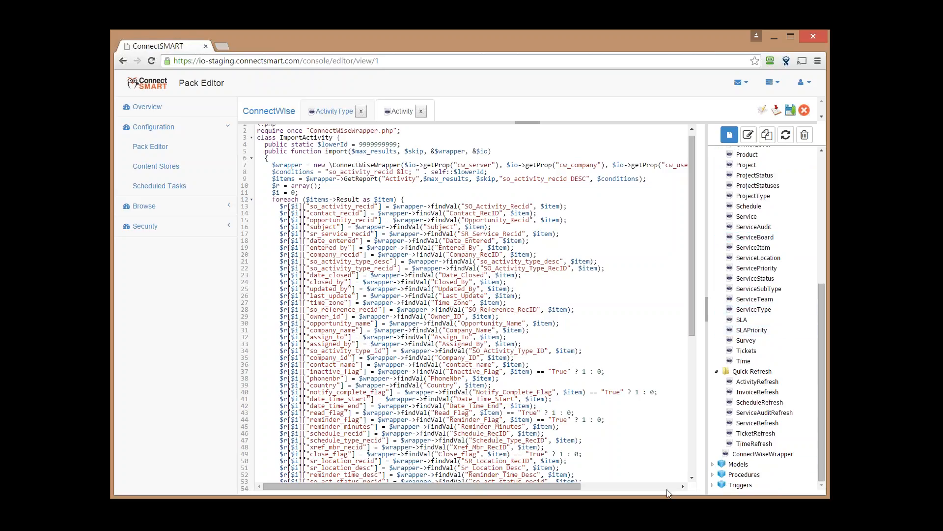
Expand the ConnectWise pack's Models folder to list the Activity and ActivityType models
{"action": "double_click", "coordinate": [722, 464]}
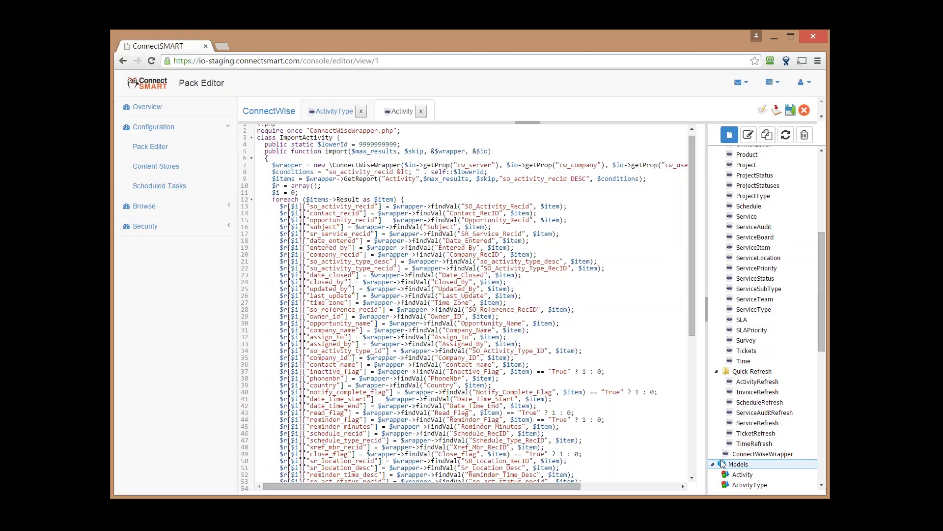
{"action": "scroll", "coordinate": [737, 369], "scroll_direction": "down", "scroll_amount": 6}
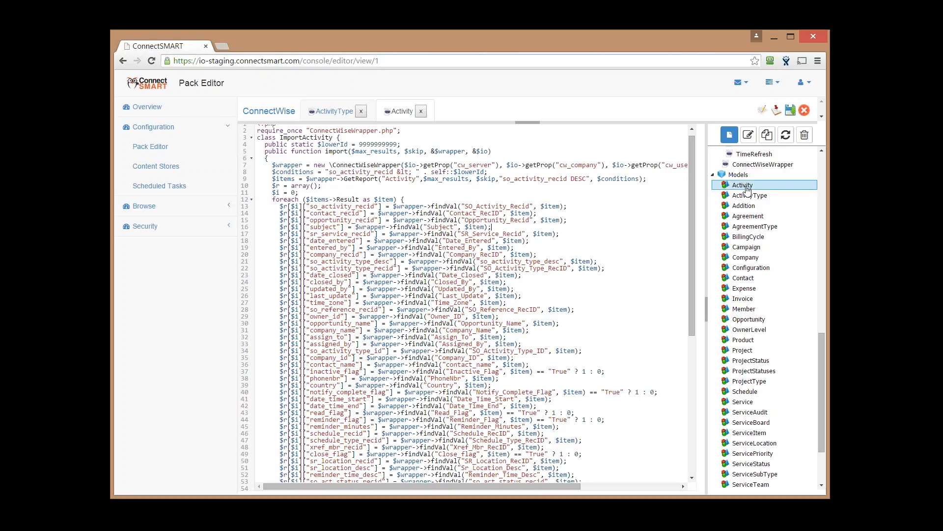
Open the ActivityType model and scroll down to its Data Columns
{"action": "left_click", "coordinate": [746, 196]}
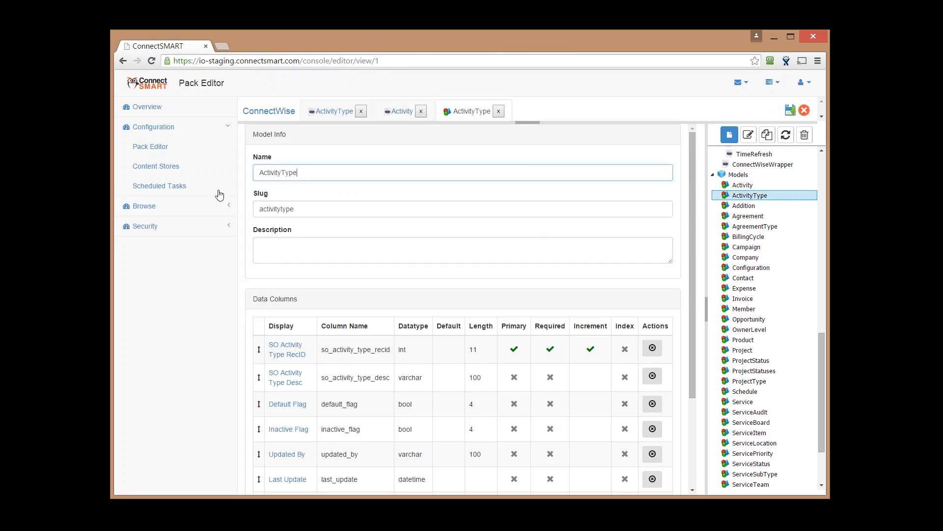
{"action": "key", "text": "Tab"}
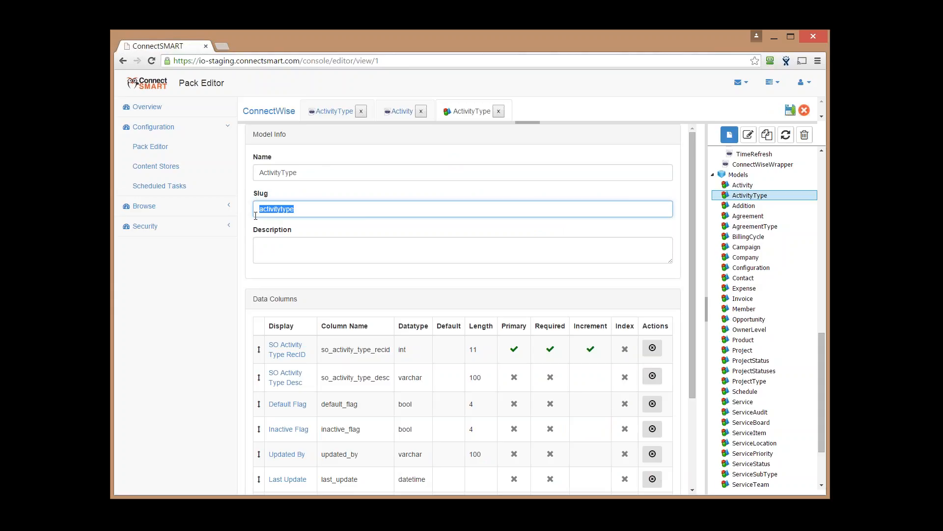
{"action": "scroll", "coordinate": [332, 224], "scroll_direction": "down", "scroll_amount": 3}
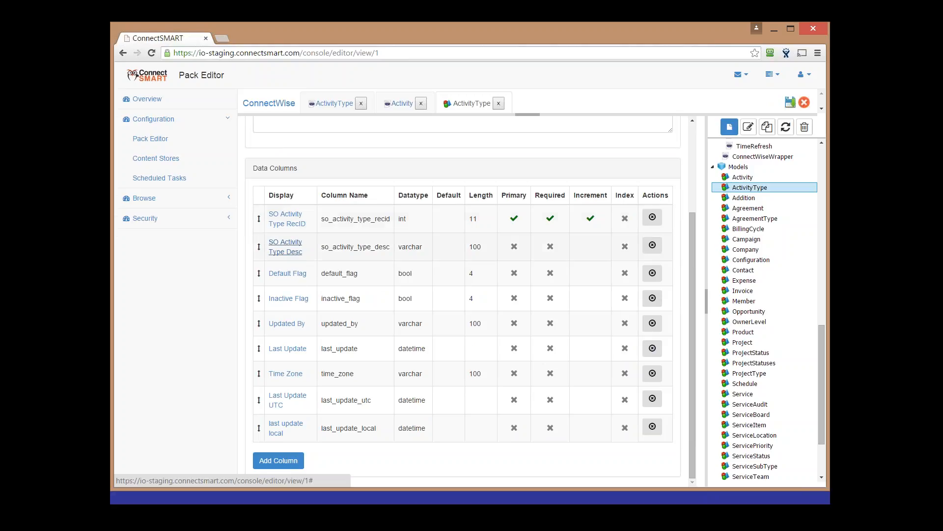
Open the Default Flag (default_flag) column's settings and show its Data Type choices
{"action": "double_click", "coordinate": [345, 270]}
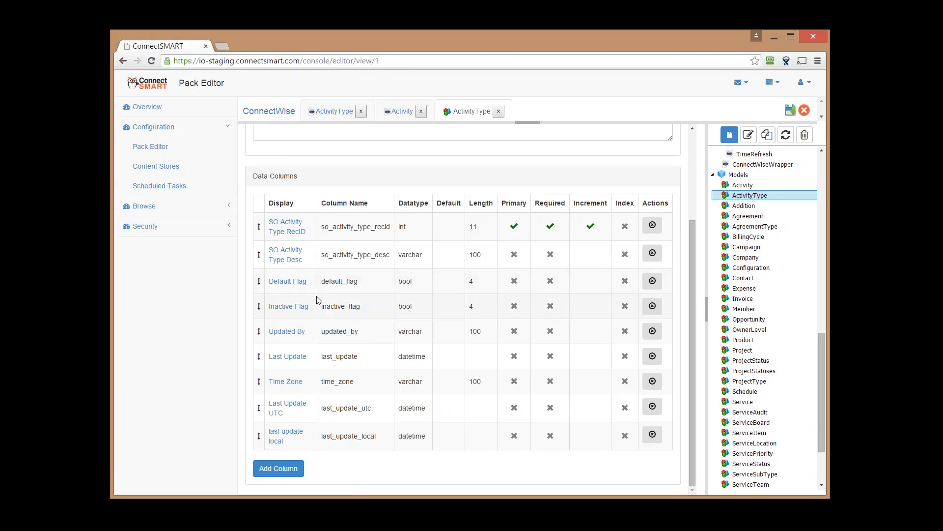
{"action": "left_click_drag", "start_coordinate": [308, 287], "coordinate": [269, 289]}
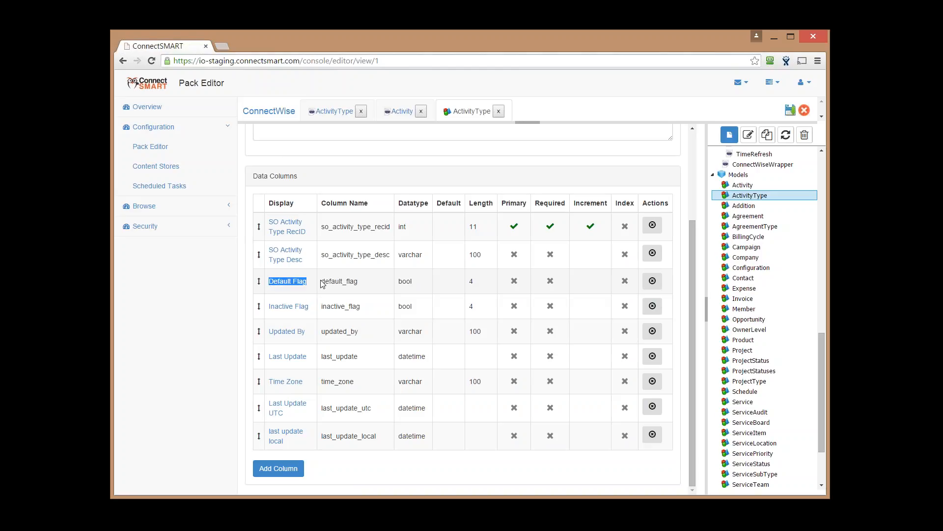
{"action": "left_click_drag", "start_coordinate": [371, 277], "coordinate": [323, 289]}
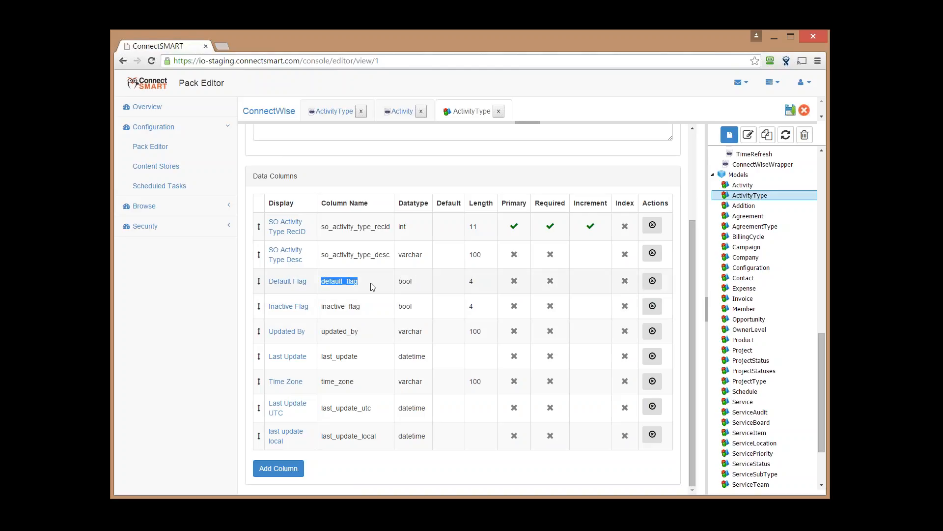
{"action": "left_click", "coordinate": [303, 288]}
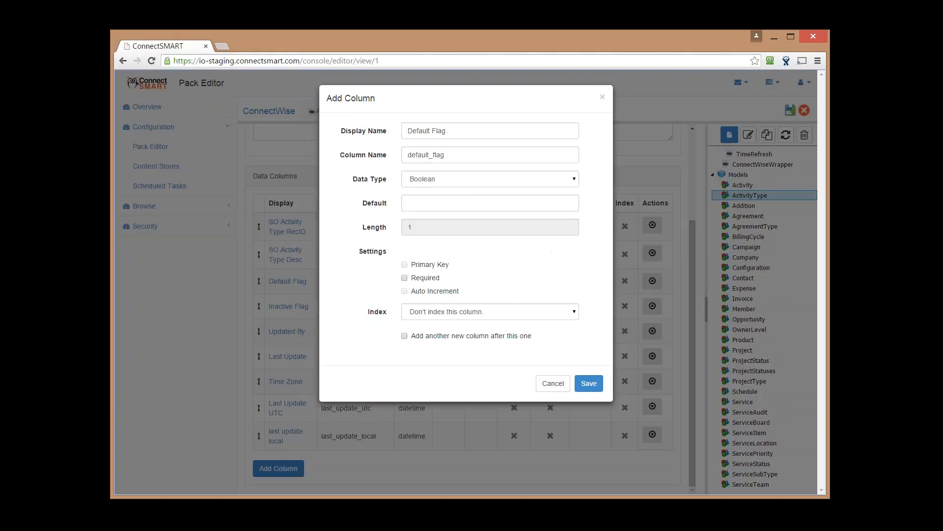
{"action": "left_click", "coordinate": [467, 180]}
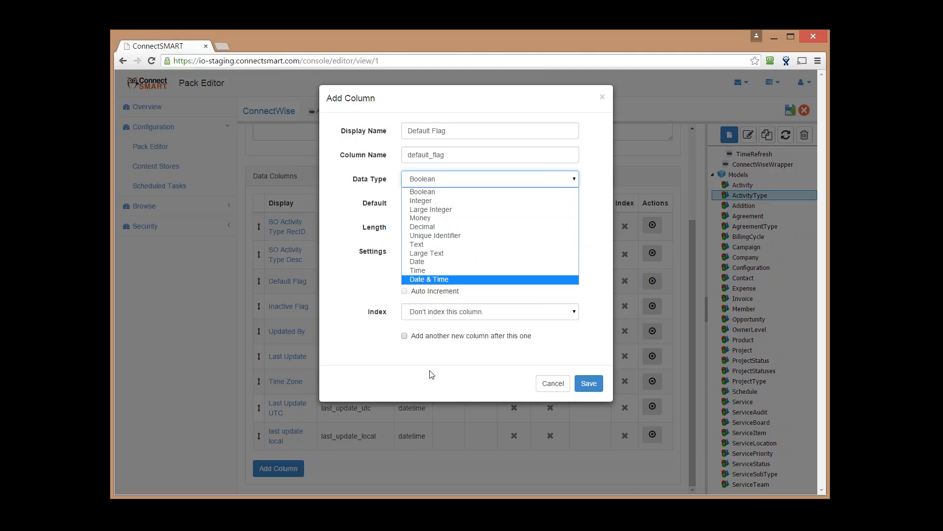
Keep the Default Flag column's data type Boolean and index it in ascending order
{"action": "left_click", "coordinate": [502, 295]}
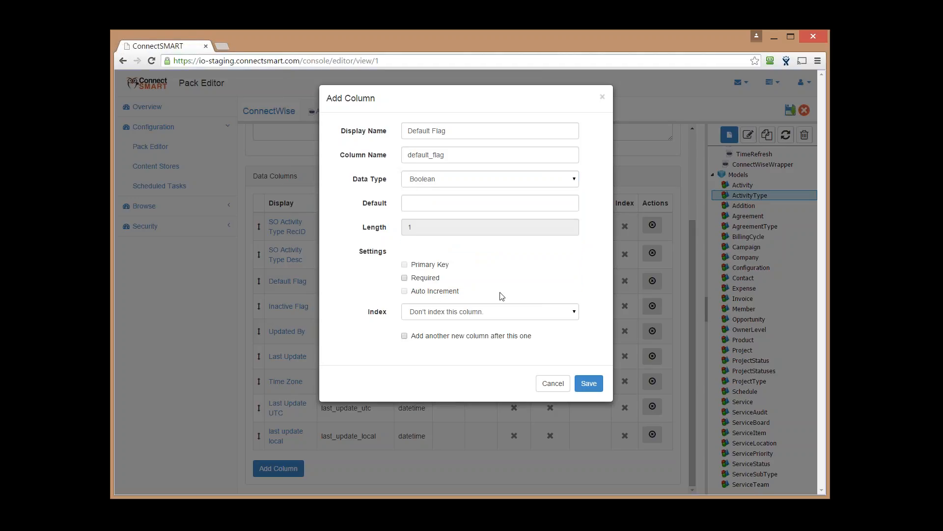
{"action": "left_click", "coordinate": [444, 313]}
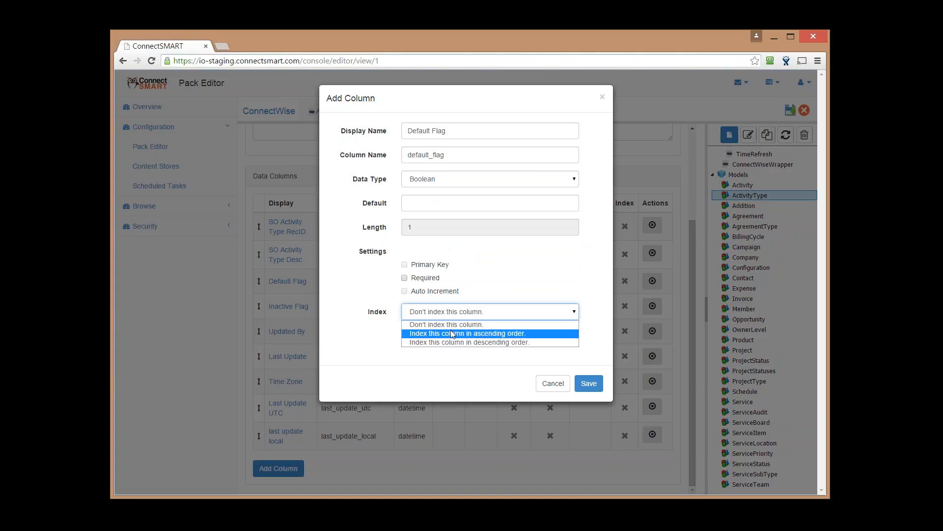
{"action": "left_click", "coordinate": [371, 342]}
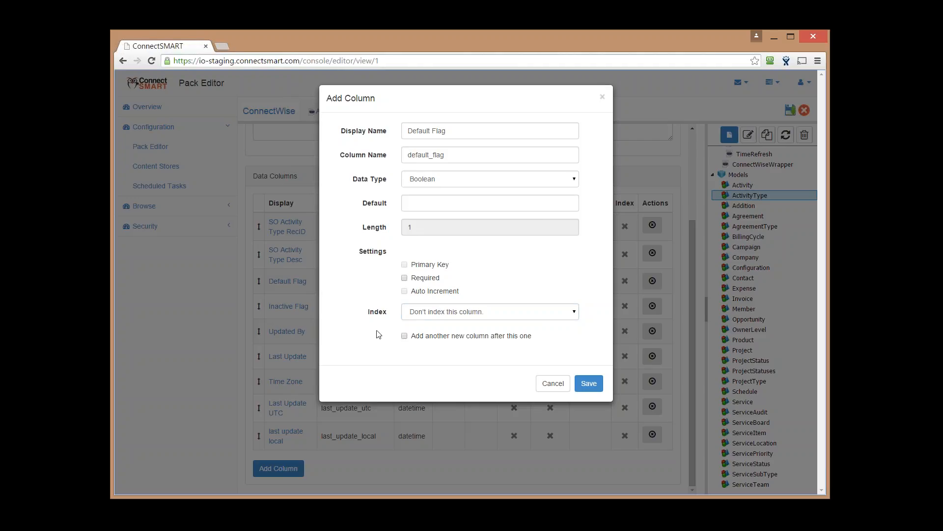
{"action": "left_click", "coordinate": [422, 319]}
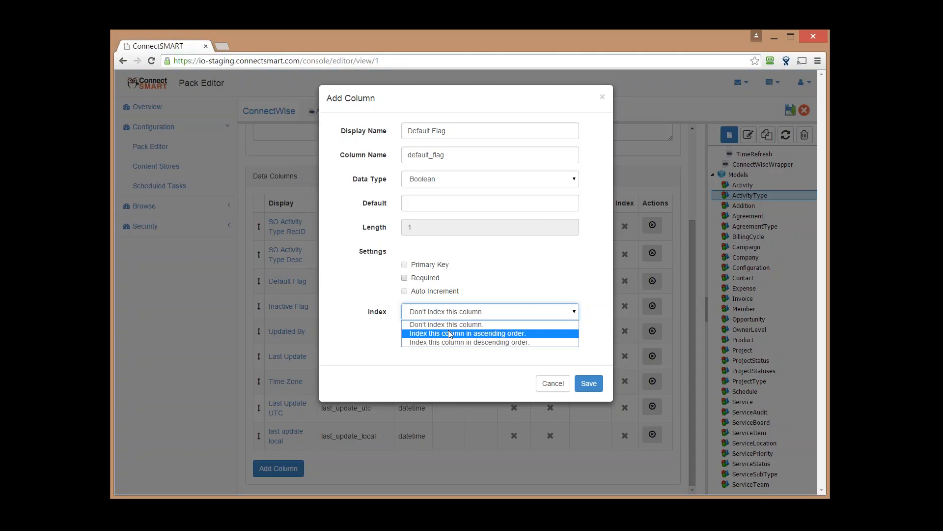
{"action": "left_click", "coordinate": [448, 333]}
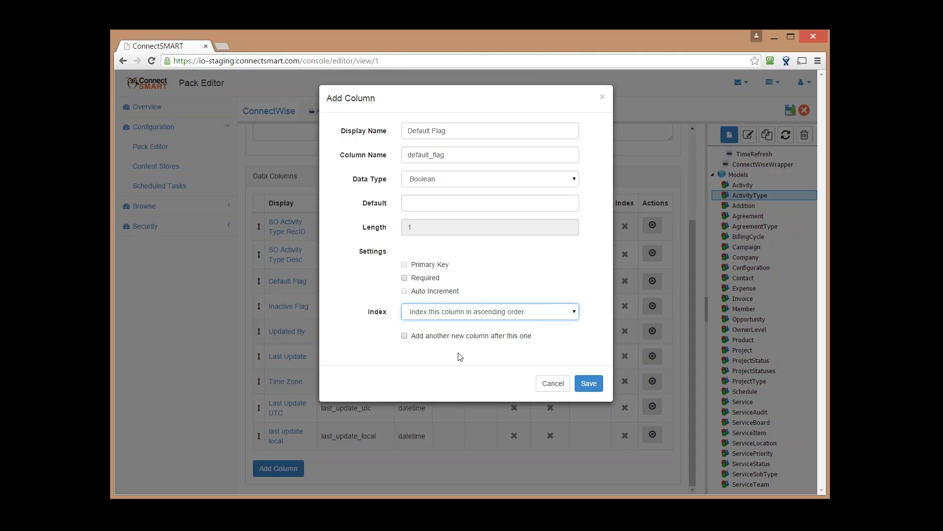
Cancel the new column and open the v_cw_Tickets view's SQL, briefly selecting lines 18–23
{"action": "left_click", "coordinate": [560, 382]}
{"action": "scroll", "coordinate": [751, 344], "scroll_direction": "down", "scroll_amount": 3}
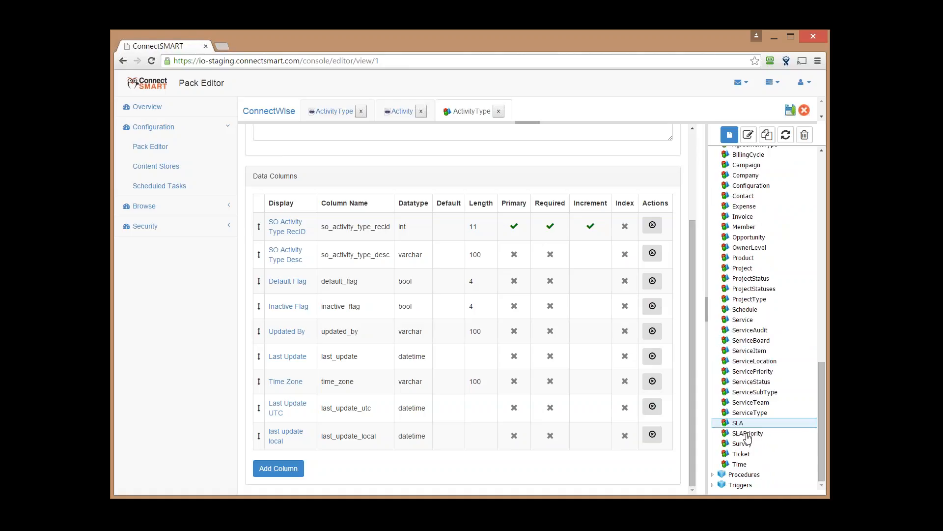
{"action": "left_click", "coordinate": [747, 474]}
{"action": "scroll", "coordinate": [755, 442], "scroll_direction": "down", "scroll_amount": 5}
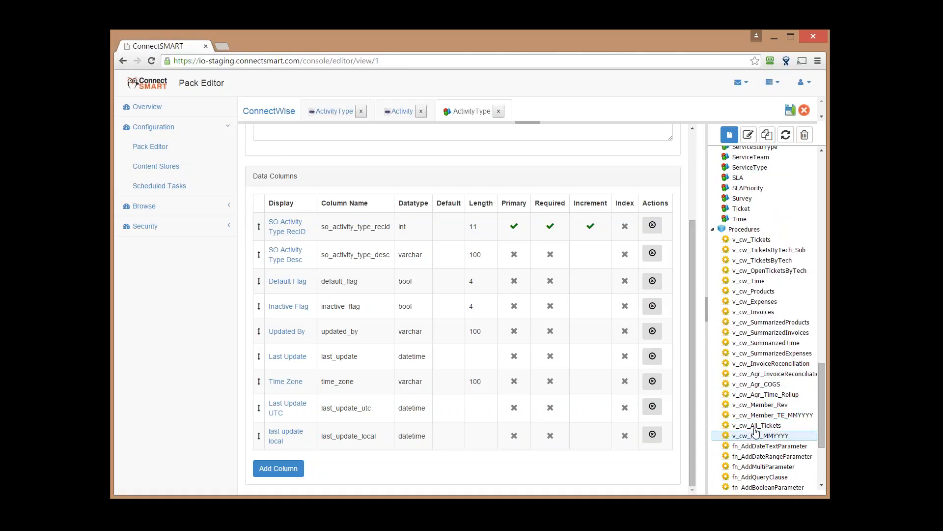
{"action": "double_click", "coordinate": [750, 240]}
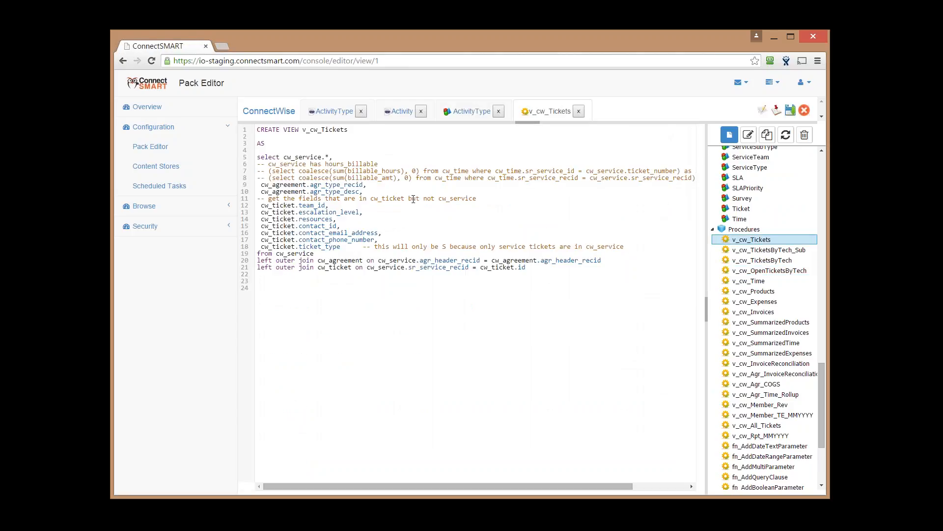
{"action": "left_click_drag", "start_coordinate": [508, 289], "coordinate": [269, 225]}
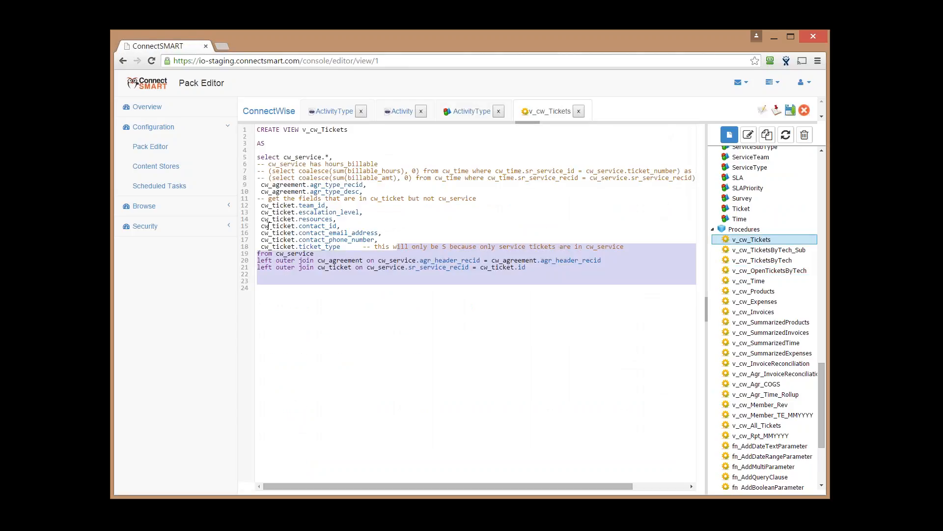
{"action": "left_click", "coordinate": [607, 275]}
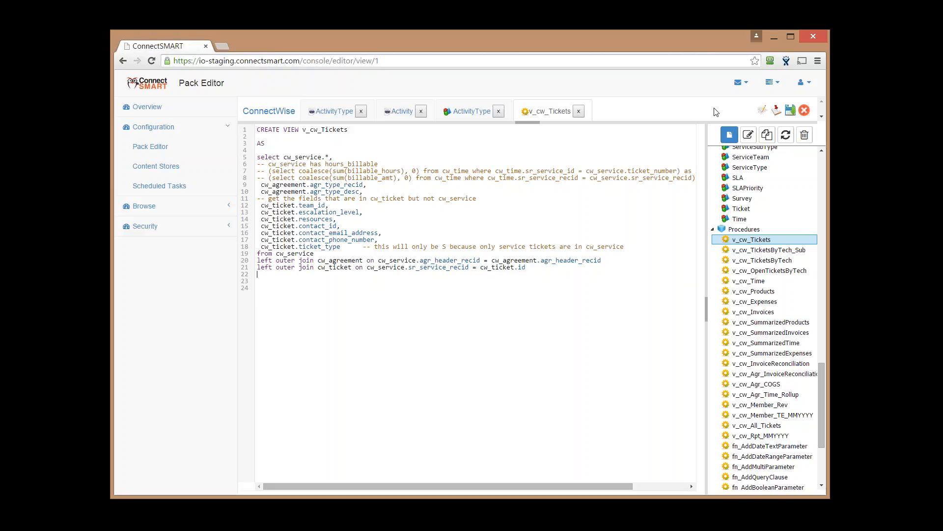
Check the running tasks' progress, then open the CW Base Import trigger from Triggers
{"action": "left_click", "coordinate": [772, 82]}
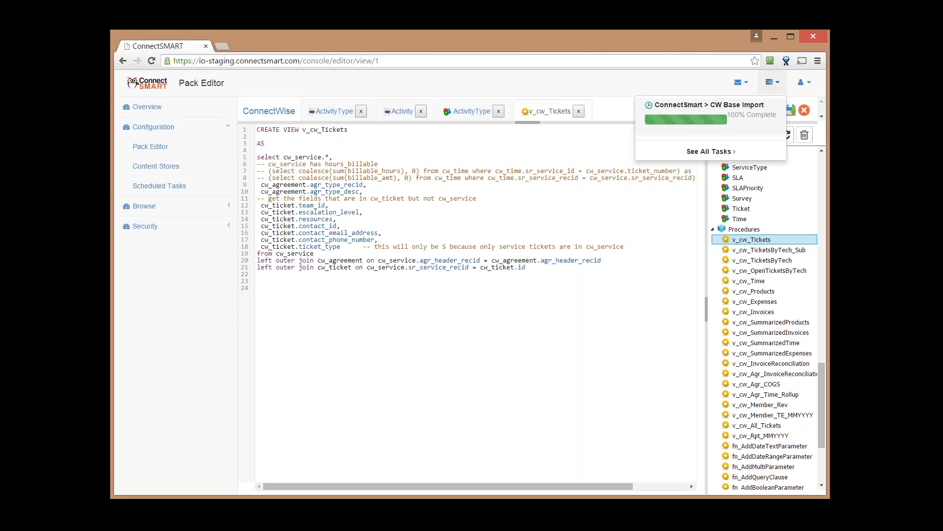
{"action": "left_click", "coordinate": [658, 328]}
{"action": "scroll", "coordinate": [733, 354], "scroll_direction": "down", "scroll_amount": 3}
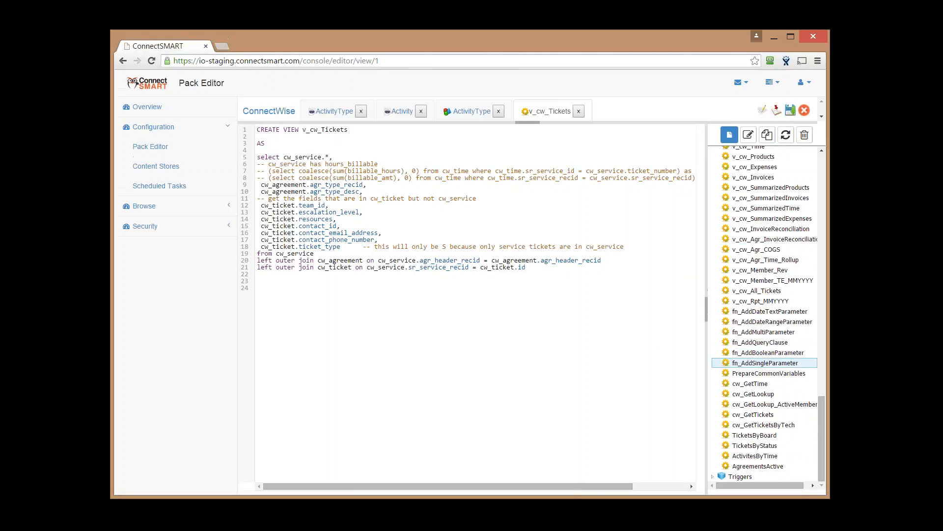
{"action": "left_click", "coordinate": [714, 477]}
{"action": "scroll", "coordinate": [766, 457], "scroll_direction": "down", "scroll_amount": 3}
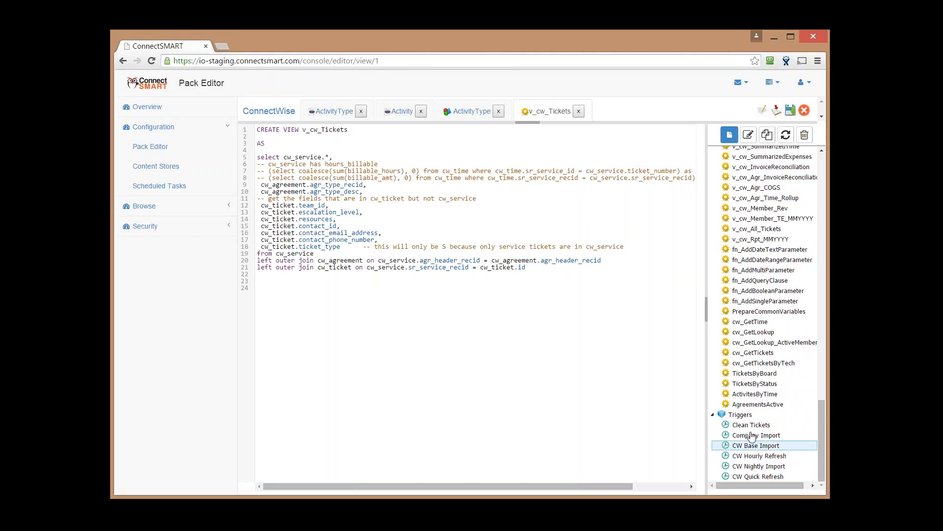
{"action": "left_click", "coordinate": [776, 448]}
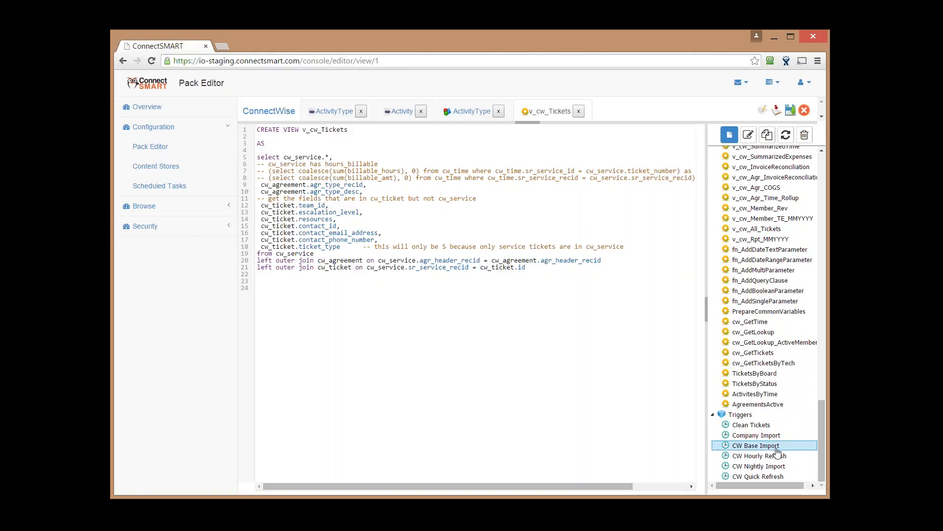
{"action": "double_click", "coordinate": [776, 448]}
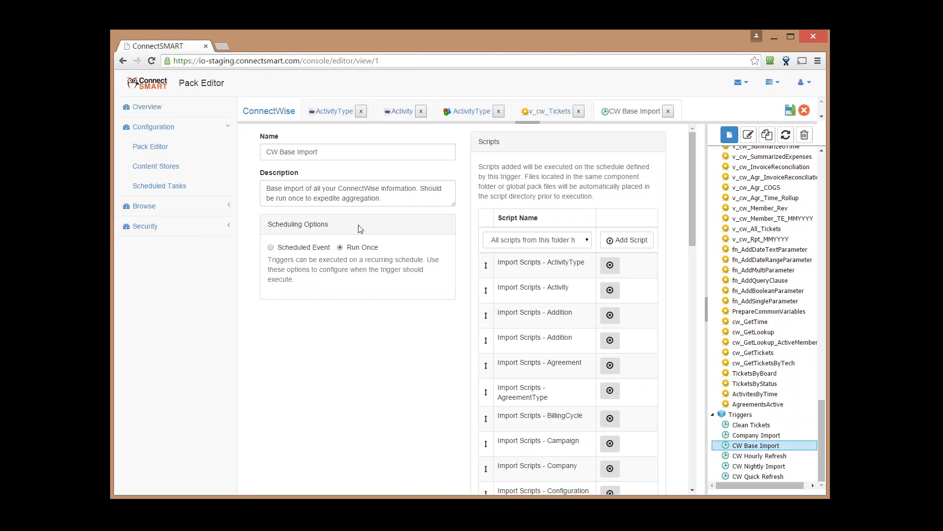
{"action": "left_click_drag", "start_coordinate": [388, 247], "coordinate": [347, 248]}
{"action": "left_click", "coordinate": [270, 247]}
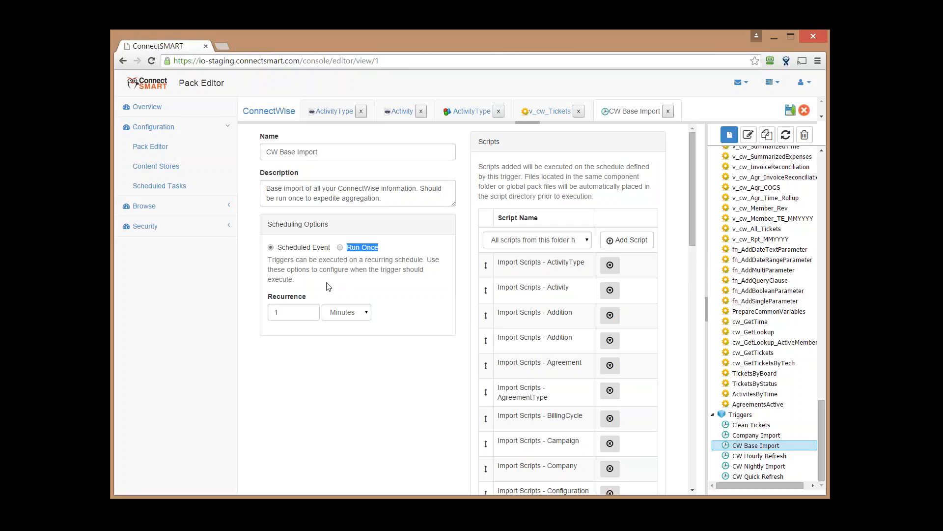
{"action": "left_click", "coordinate": [335, 315]}
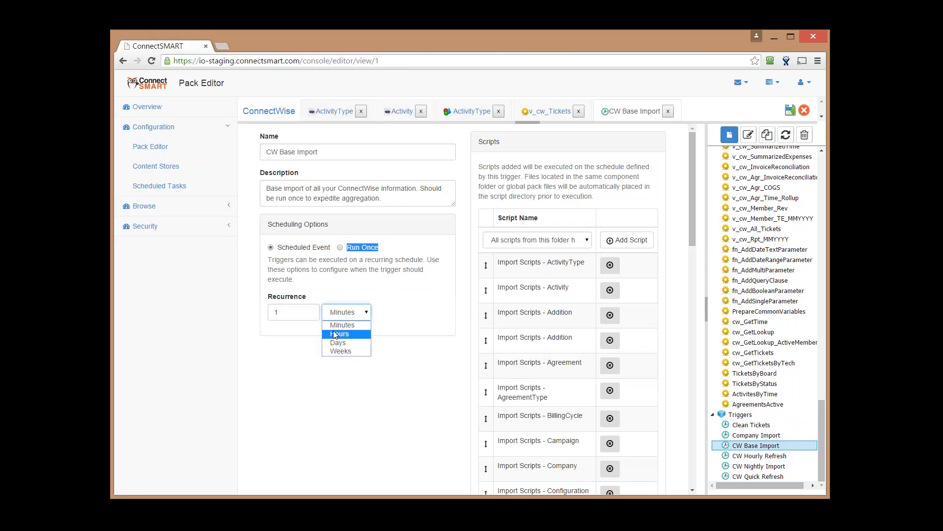
{"action": "left_click", "coordinate": [335, 334]}
{"action": "left_click", "coordinate": [346, 312]}
{"action": "left_click", "coordinate": [352, 346]}
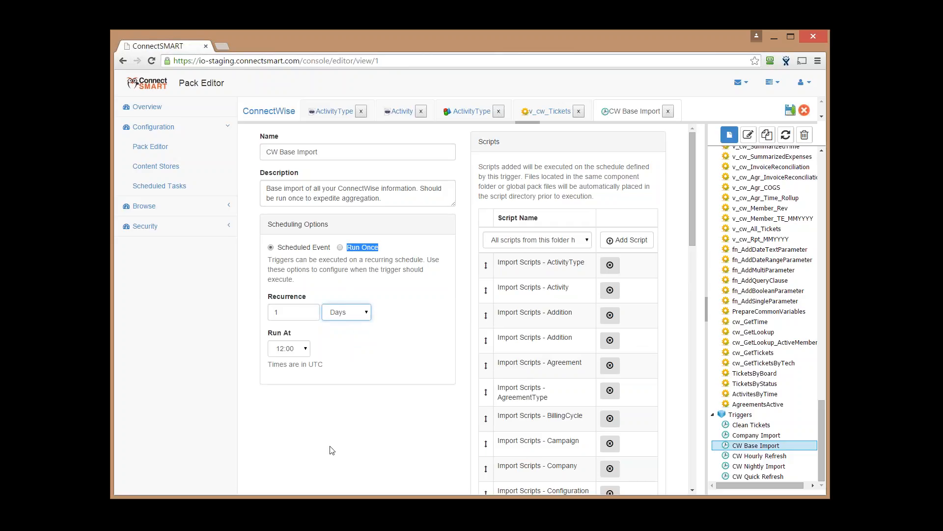
{"action": "left_click", "coordinate": [346, 314]}
{"action": "left_click", "coordinate": [347, 355]}
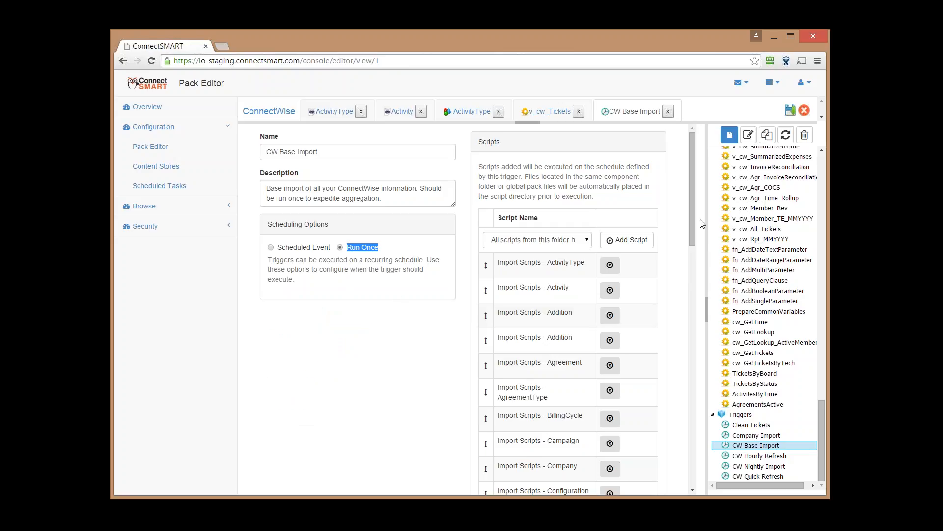
{"action": "left_click_drag", "start_coordinate": [692, 222], "coordinate": [676, 324]}
{"action": "scroll", "coordinate": [676, 324], "scroll_direction": "down", "scroll_amount": 5}
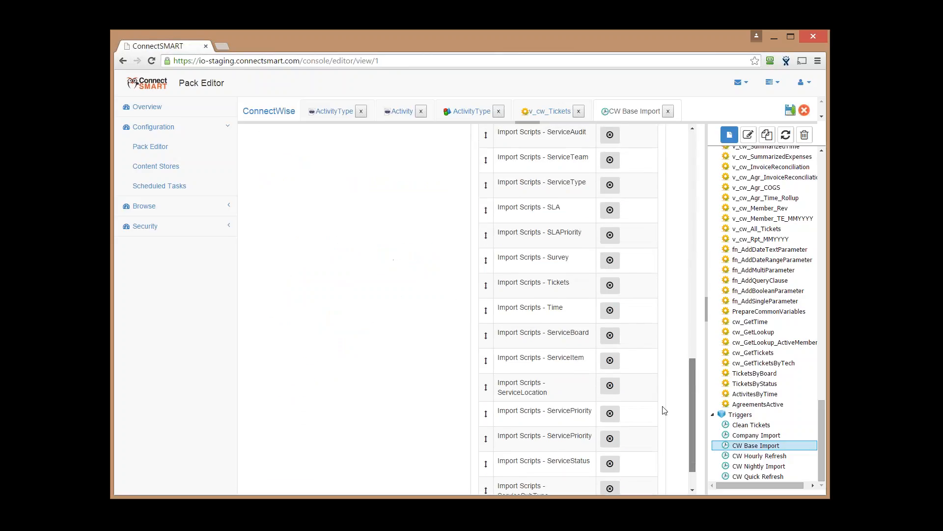
{"action": "scroll", "coordinate": [659, 433], "scroll_direction": "up", "scroll_amount": 10}
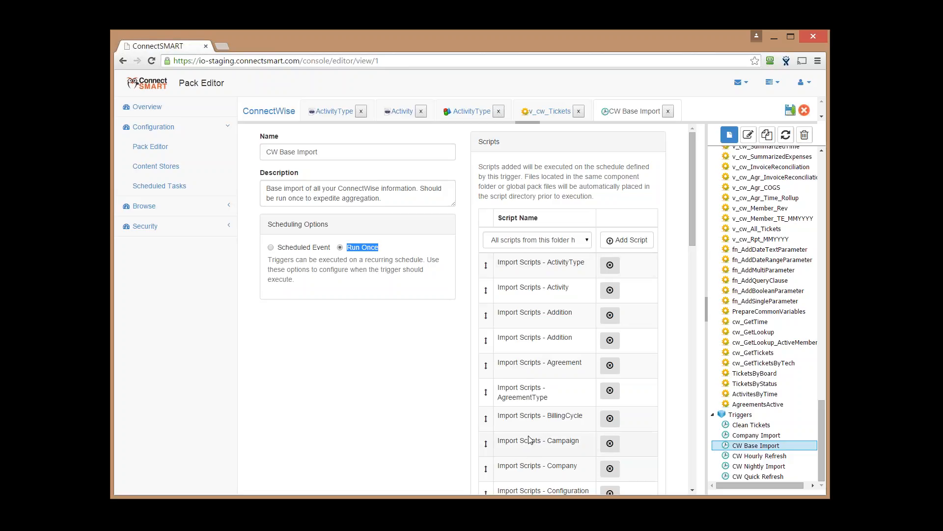
{"action": "scroll", "coordinate": [530, 439], "scroll_direction": "down", "scroll_amount": 10}
{"action": "scroll", "coordinate": [568, 310], "scroll_direction": "down", "scroll_amount": 5}
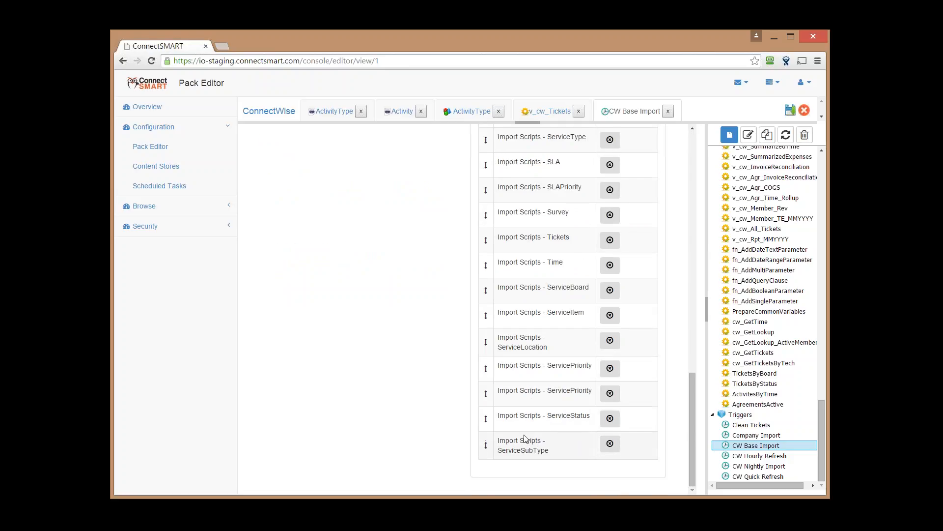
{"action": "scroll", "coordinate": [525, 439], "scroll_direction": "up", "scroll_amount": 15}
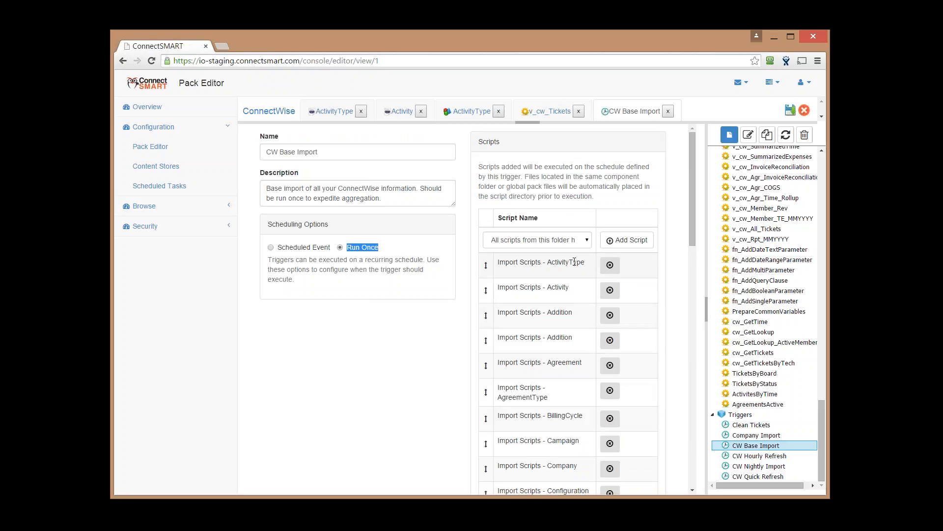
{"action": "scroll", "coordinate": [552, 307], "scroll_direction": "down", "scroll_amount": 7}
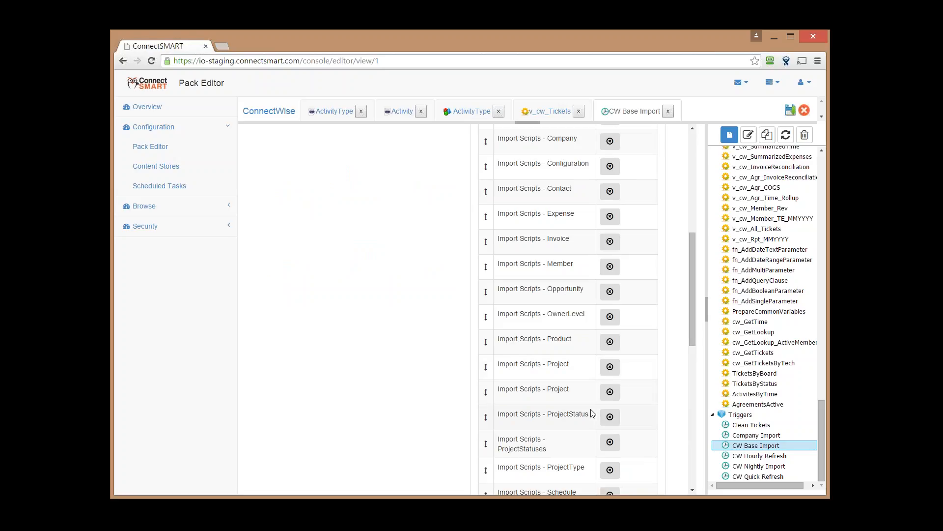
{"action": "scroll", "coordinate": [503, 375], "scroll_direction": "up", "scroll_amount": 7}
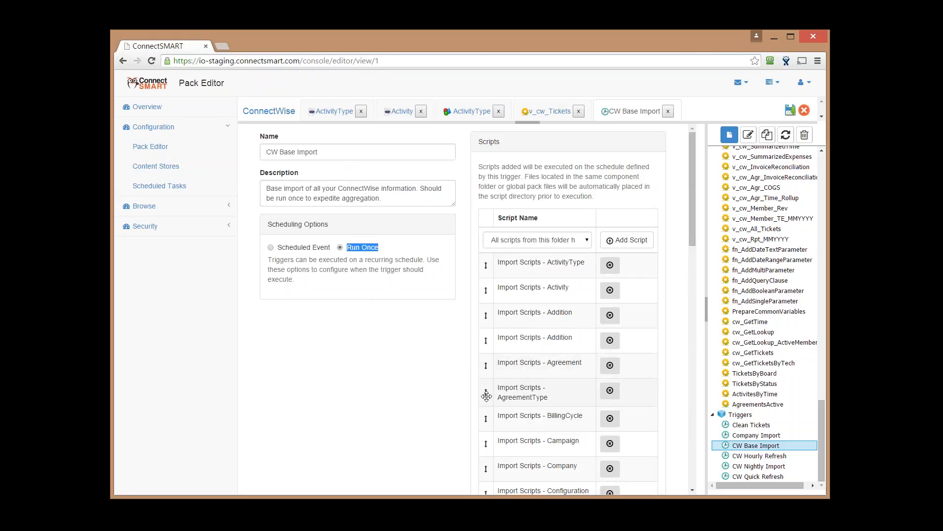
Move the AgreementType, Agreement and Expense import scripts higher in the CW Base Import list
{"action": "left_click_drag", "start_coordinate": [486, 392], "coordinate": [486, 343]}
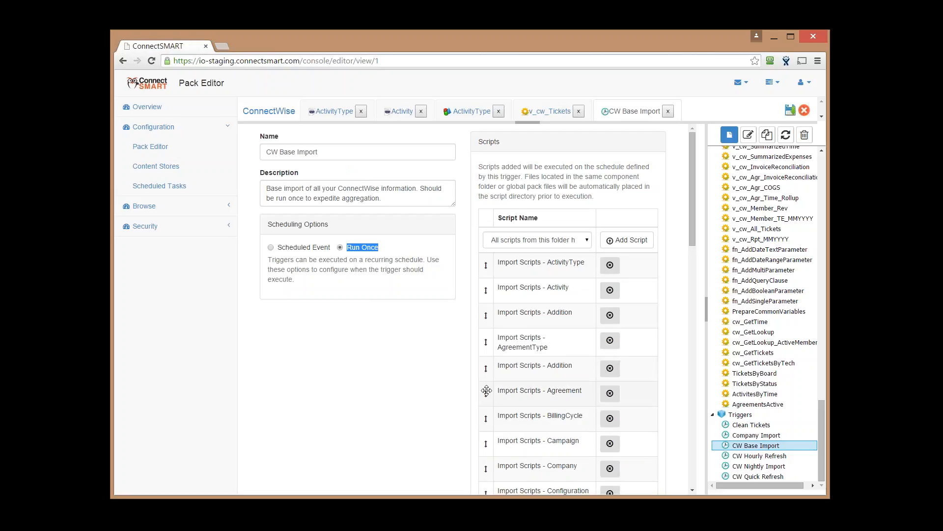
{"action": "left_click_drag", "start_coordinate": [486, 393], "coordinate": [487, 313]}
{"action": "scroll", "coordinate": [480, 419], "scroll_direction": "down", "scroll_amount": 3}
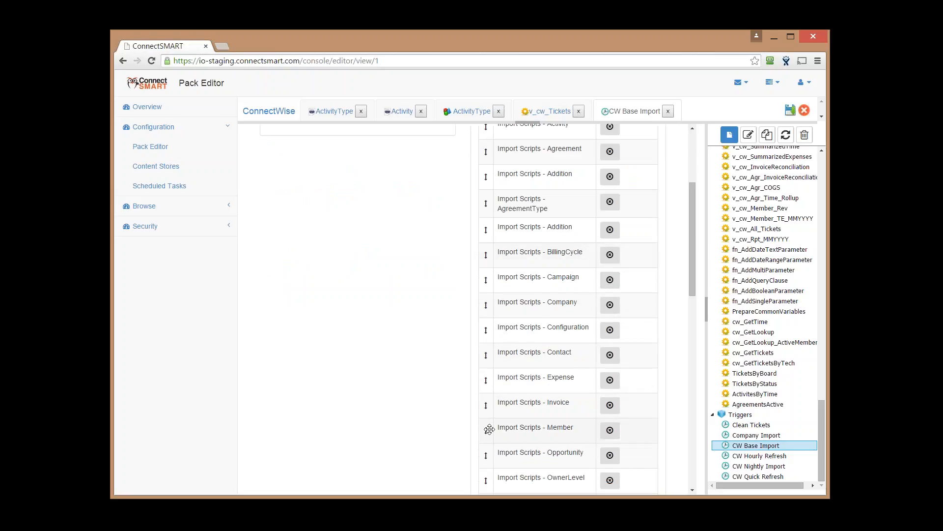
{"action": "left_click_drag", "start_coordinate": [486, 427], "coordinate": [484, 319]}
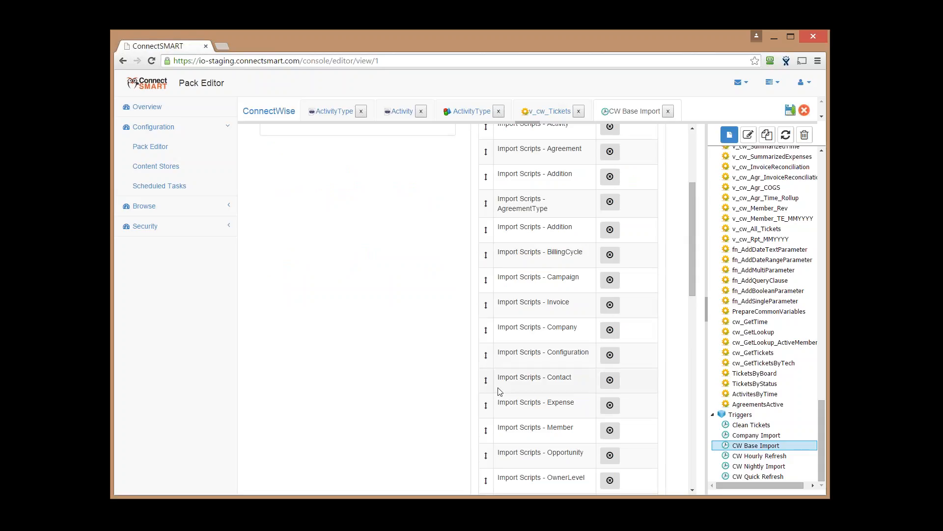
{"action": "left_click_drag", "start_coordinate": [487, 406], "coordinate": [494, 306]}
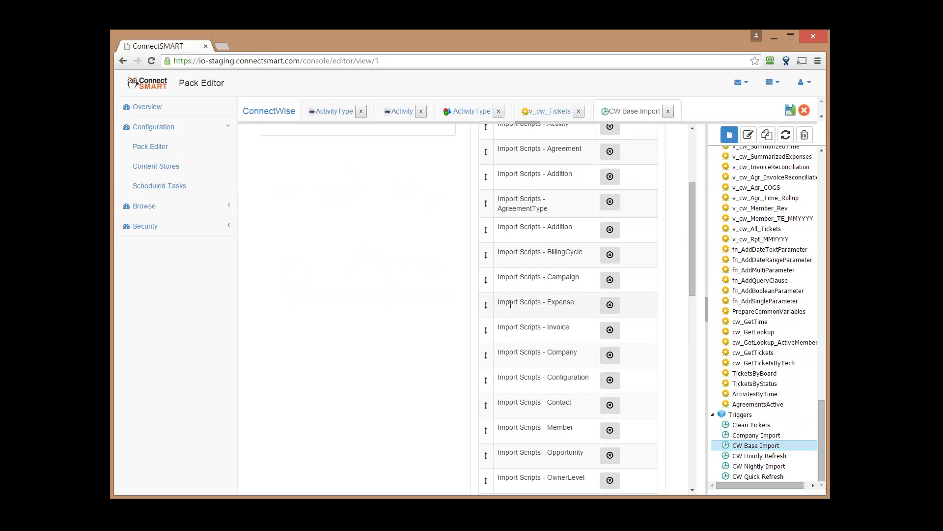
{"action": "left_click_drag", "start_coordinate": [487, 361], "coordinate": [499, 273]}
{"action": "scroll", "coordinate": [499, 270], "scroll_direction": "up", "scroll_amount": 2}
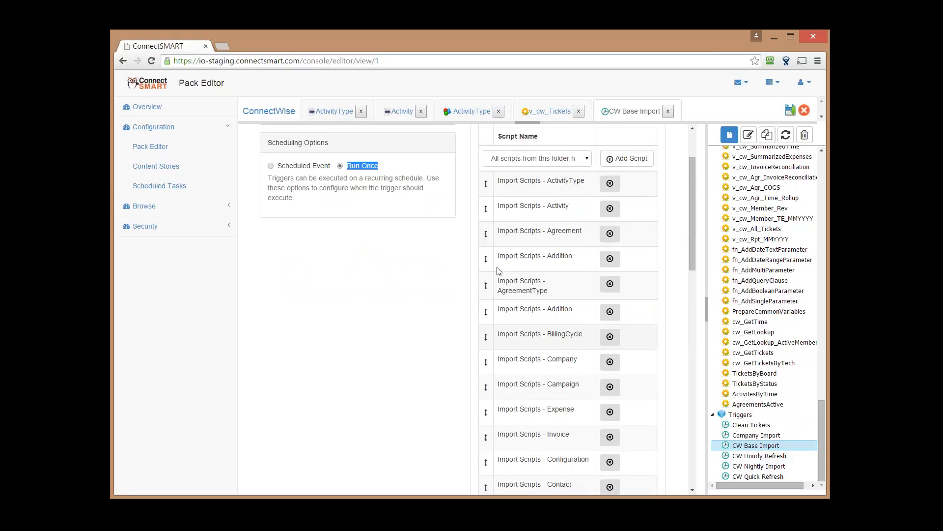
{"action": "scroll", "coordinate": [499, 271], "scroll_direction": "up", "scroll_amount": 2}
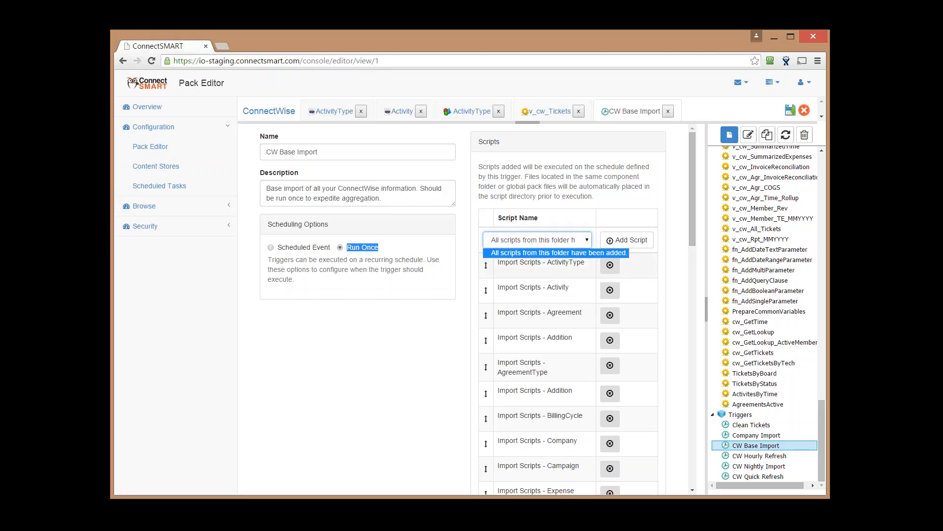
Remove the Activity, ActivityType, duplicate Addition and AgreementType scripts from the trigger
{"action": "left_click", "coordinate": [607, 289]}
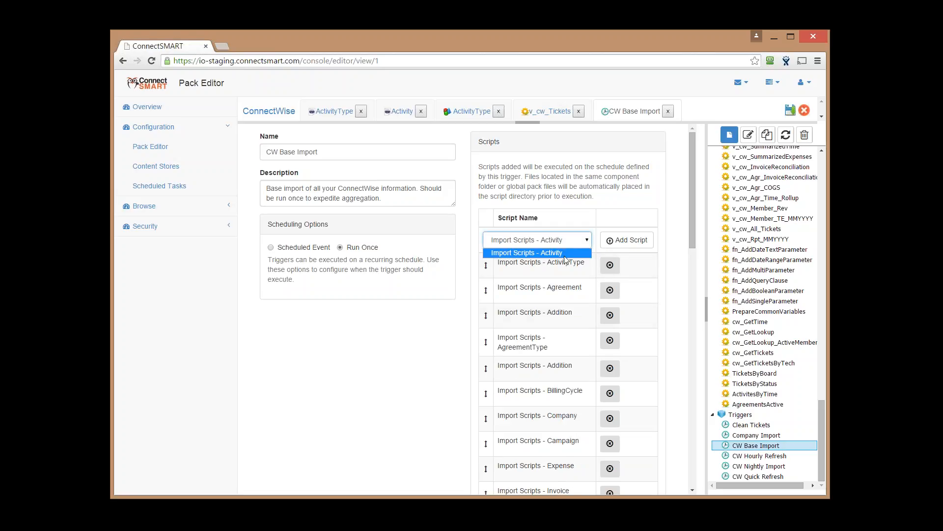
{"action": "left_click", "coordinate": [610, 265]}
{"action": "left_click", "coordinate": [608, 290]}
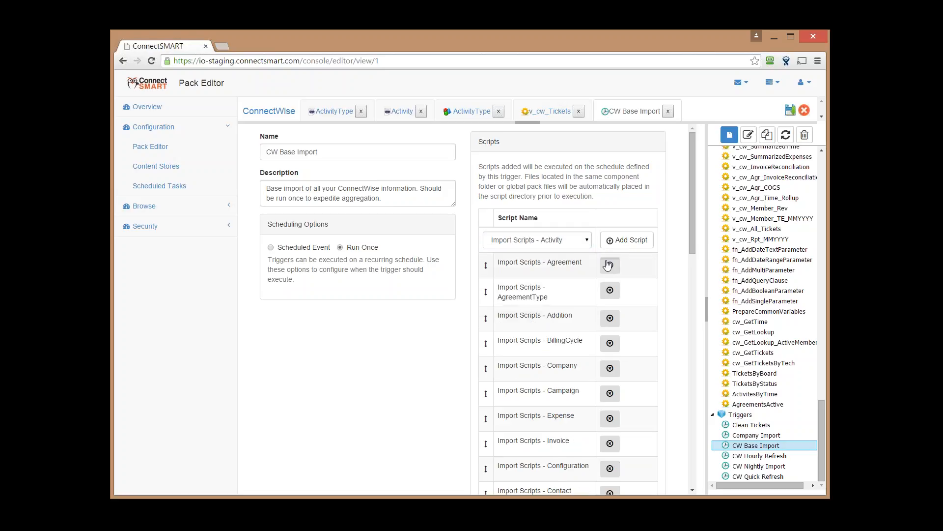
{"action": "left_click", "coordinate": [608, 291]}
Re-add Activity, ActivityType and Agreement scripts, placing Agreement and ActivityType below ServiceBoard
{"action": "left_click", "coordinate": [549, 240]}
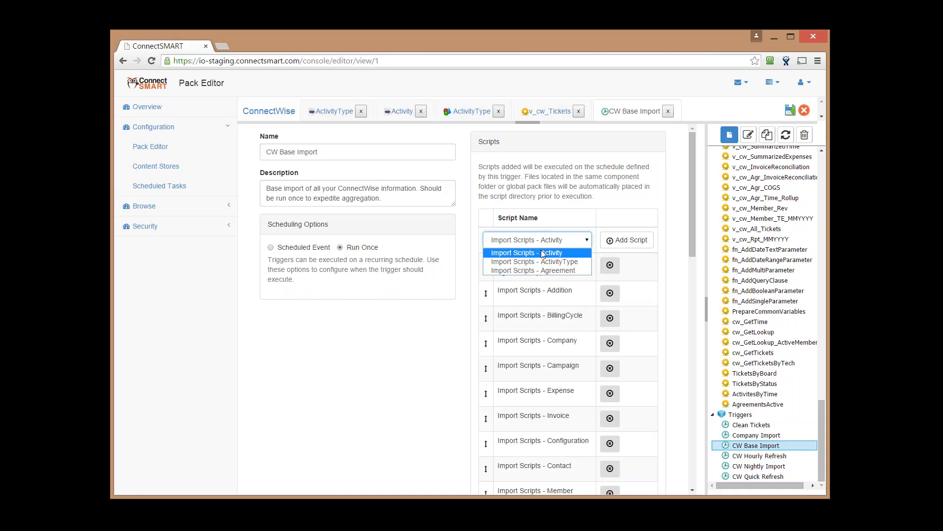
{"action": "left_click", "coordinate": [542, 253]}
{"action": "left_click", "coordinate": [607, 241]}
{"action": "left_click", "coordinate": [607, 241]}
{"action": "left_click", "coordinate": [607, 241]}
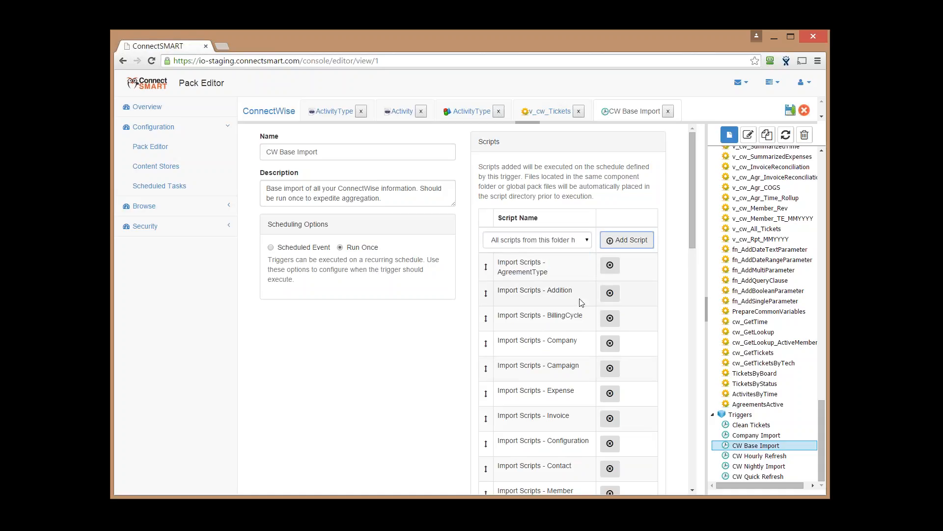
{"action": "left_click_drag", "start_coordinate": [692, 235], "coordinate": [664, 477]}
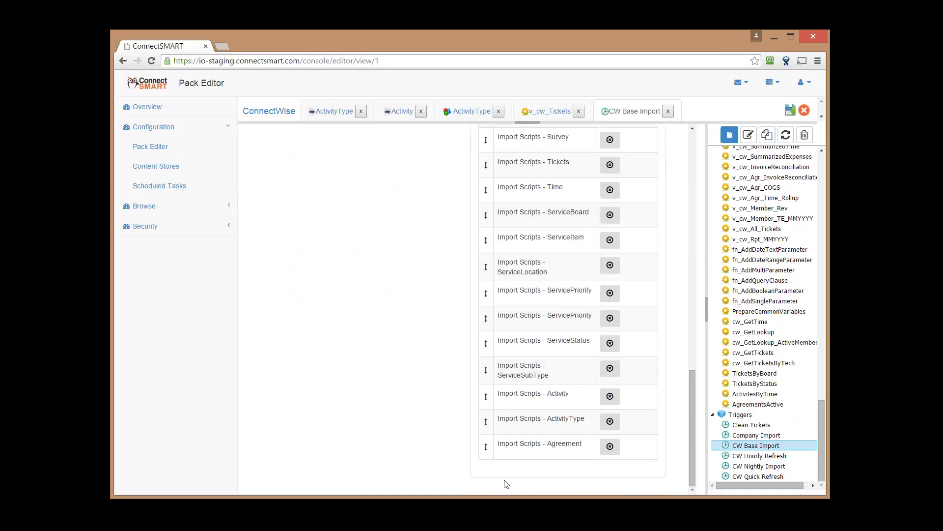
{"action": "left_click_drag", "start_coordinate": [485, 446], "coordinate": [480, 262]}
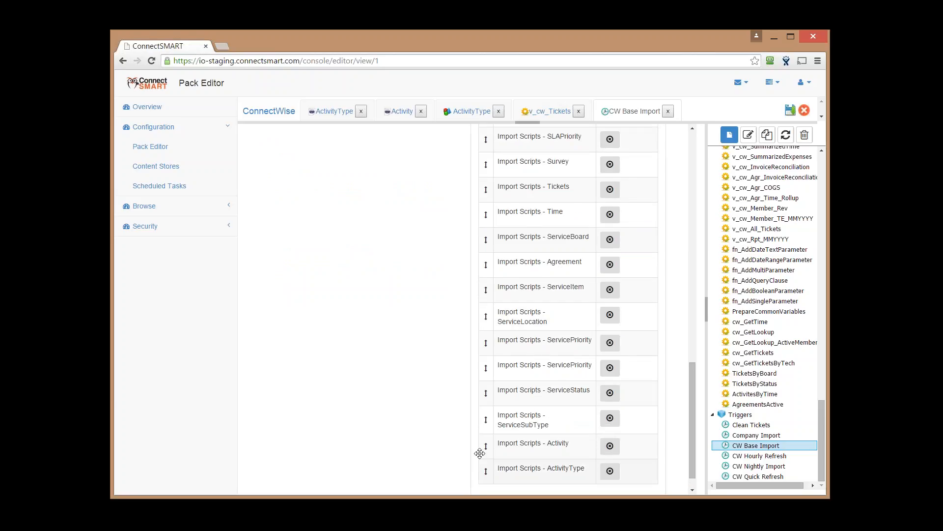
{"action": "left_click_drag", "start_coordinate": [486, 470], "coordinate": [486, 290]}
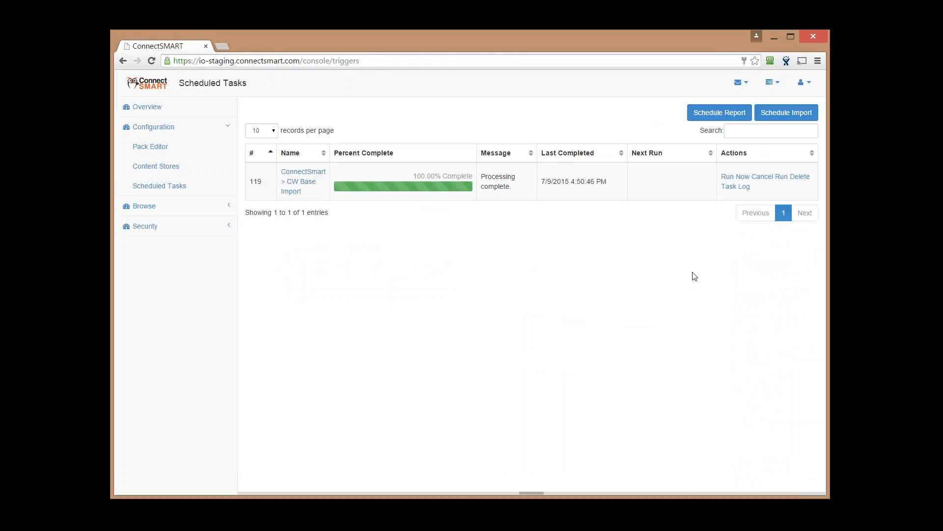
Page through the CW Base Import task log to page 4, then go to Browse > Model Viewer
{"action": "left_click", "coordinate": [739, 184]}
{"action": "scroll", "coordinate": [703, 477], "scroll_direction": "down", "scroll_amount": 3}
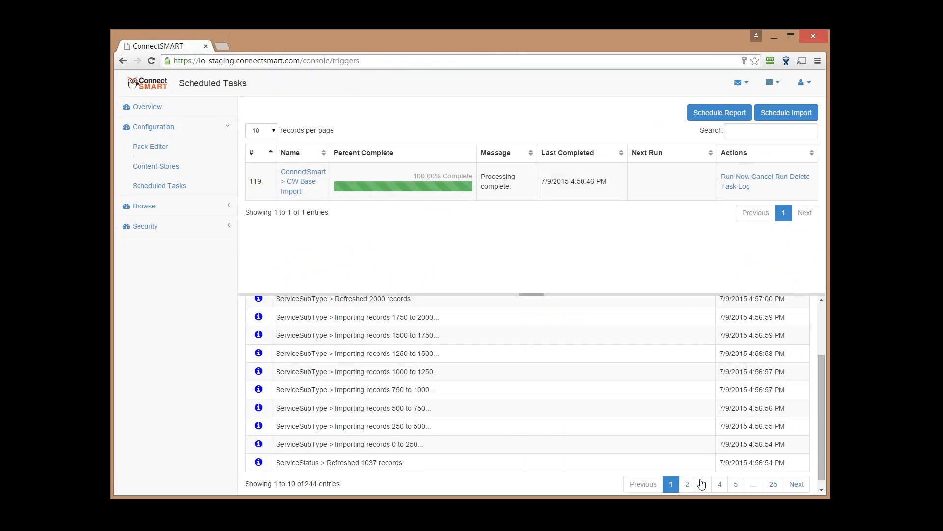
{"action": "left_click", "coordinate": [719, 484]}
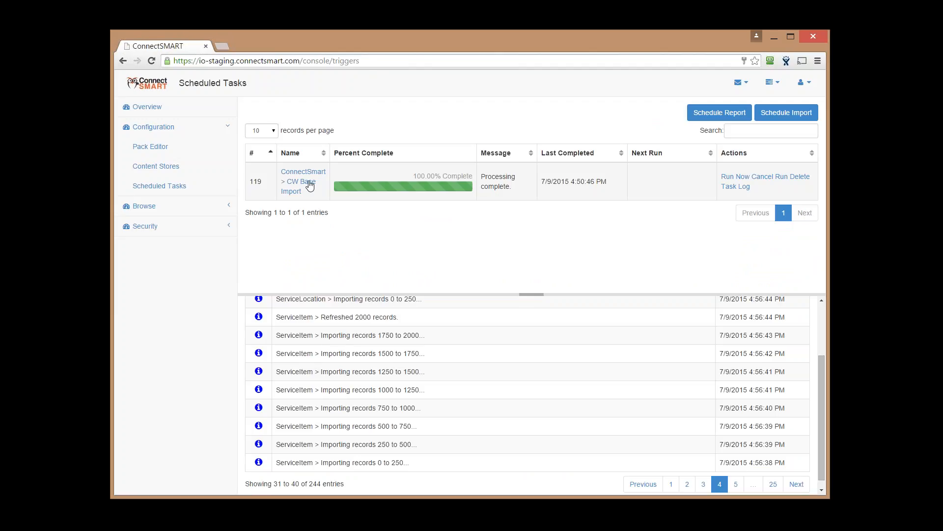
{"action": "left_click", "coordinate": [207, 203]}
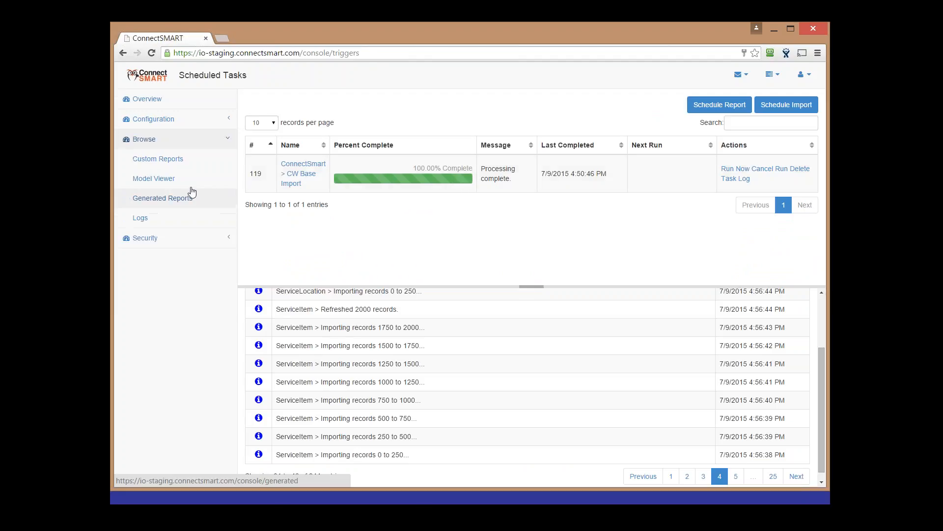
{"action": "left_click", "coordinate": [168, 188]}
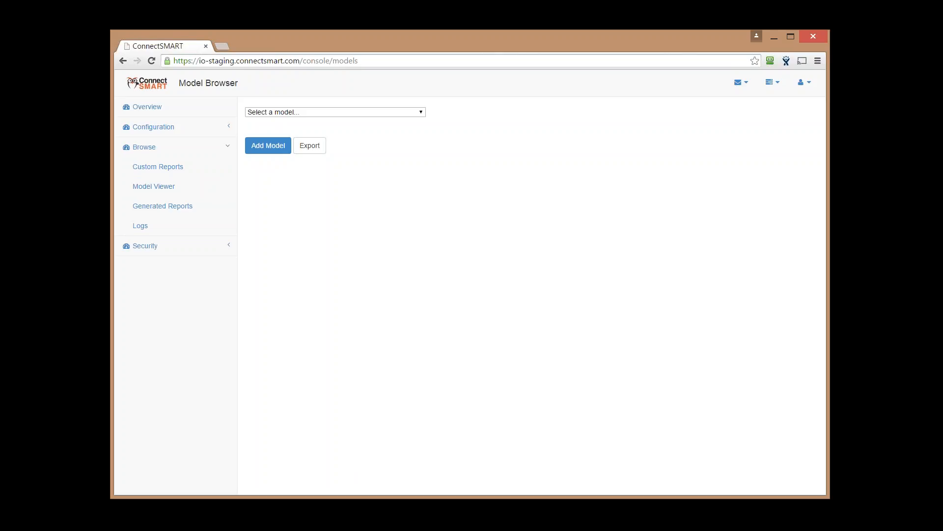
Load demo_connectsmart>cw_ticket in the Model Browser, showing its 2,000 ticket records
{"action": "left_click", "coordinate": [422, 114]}
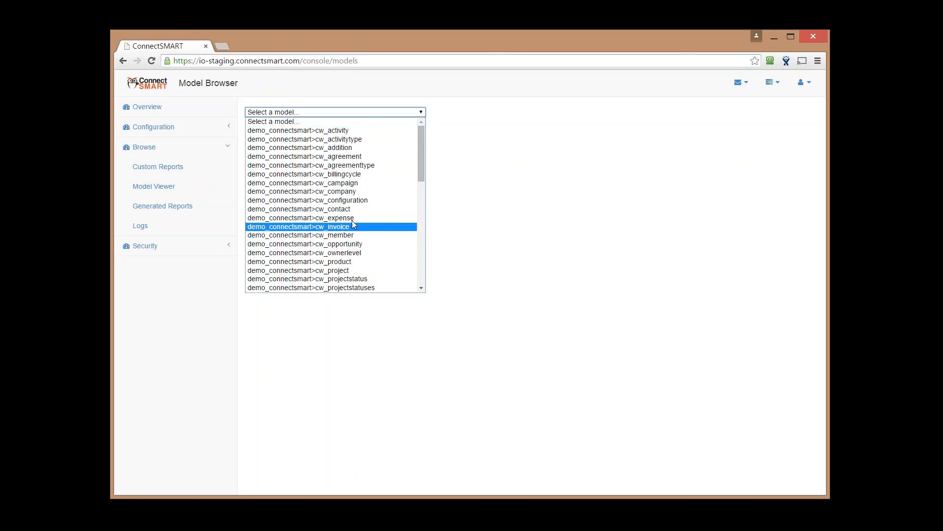
{"action": "scroll", "coordinate": [355, 248], "scroll_direction": "down", "scroll_amount": 10}
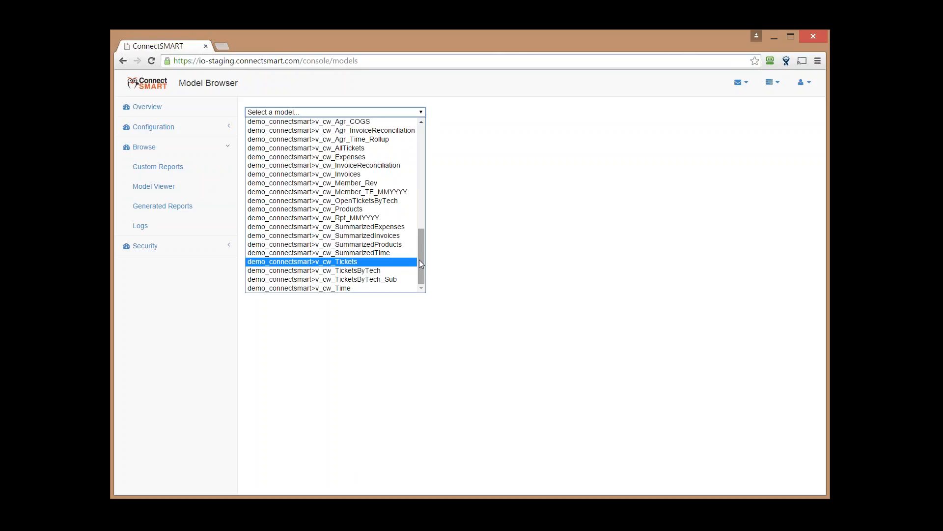
{"action": "mouse_move", "coordinate": [419, 261]}
{"action": "left_mouse_down"}
{"action": "mouse_move", "coordinate": [420, 249]}
{"action": "mouse_move", "coordinate": [419, 262]}
{"action": "left_mouse_up"}
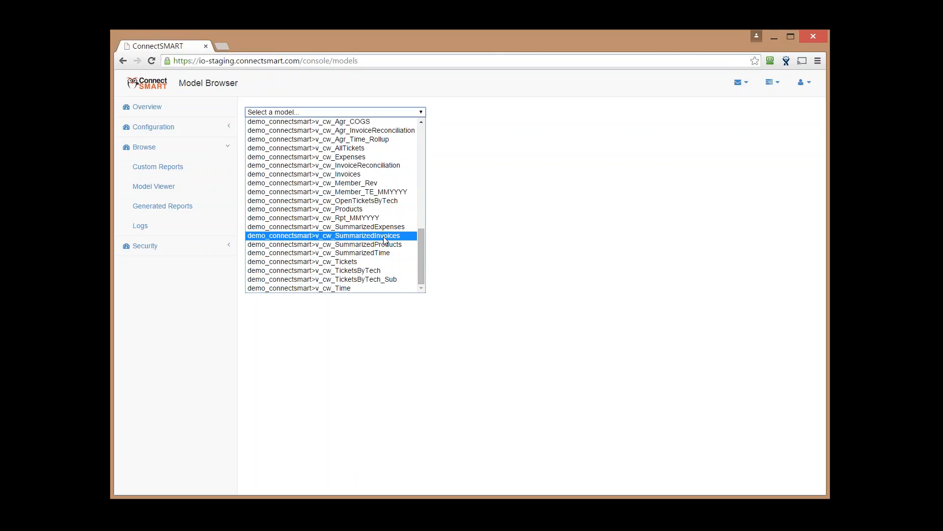
{"action": "left_click_drag", "start_coordinate": [419, 248], "coordinate": [417, 235]}
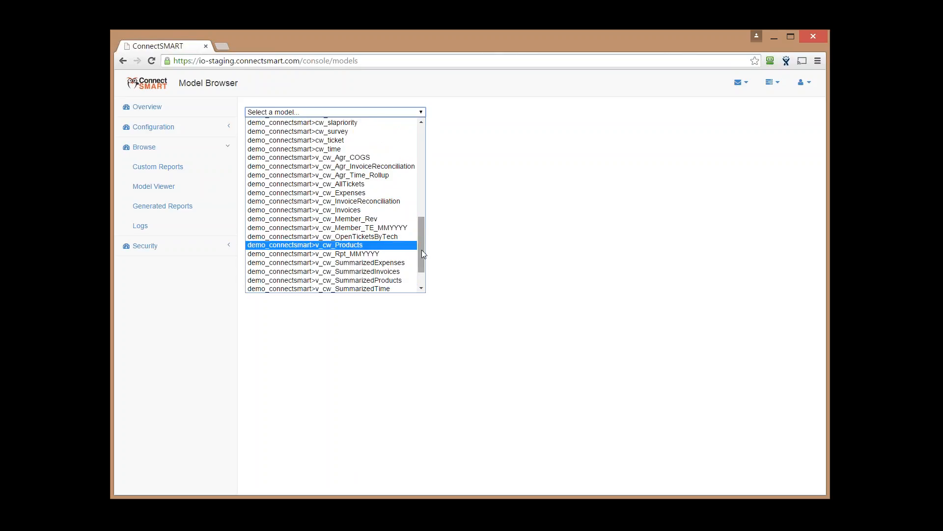
{"action": "left_click_drag", "start_coordinate": [422, 250], "coordinate": [424, 224]}
{"action": "left_click", "coordinate": [353, 234]}
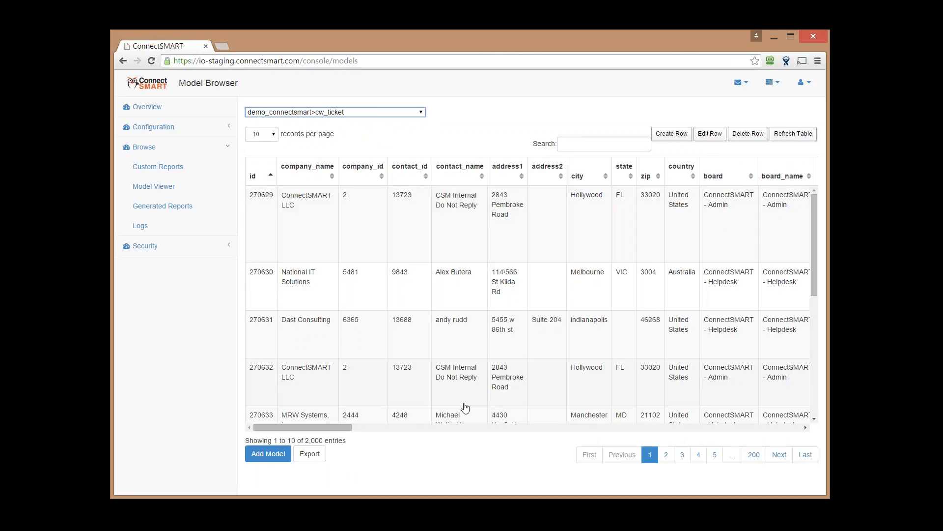
Page through the cw_ticket records, past page 5, to the last page
{"action": "scroll", "coordinate": [389, 424], "scroll_direction": "right", "scroll_amount": 3}
{"action": "scroll", "coordinate": [516, 403], "scroll_direction": "right", "scroll_amount": 10}
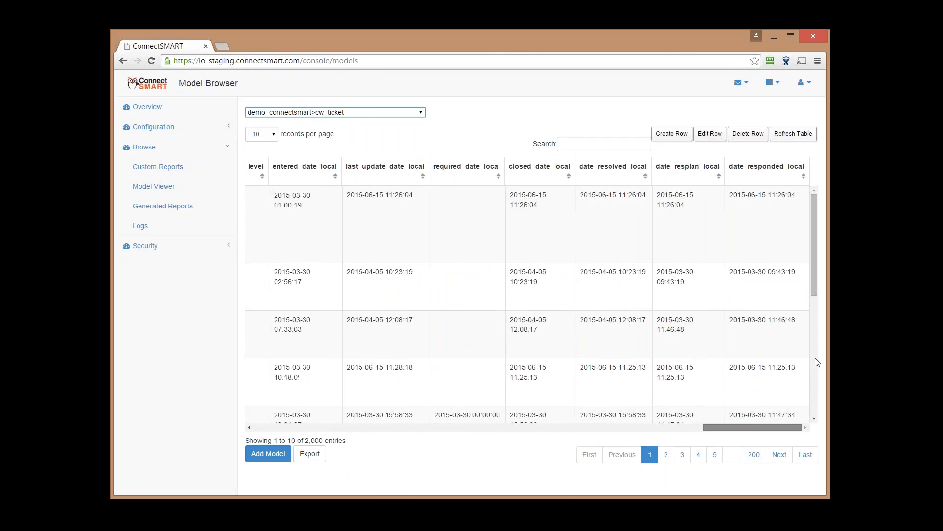
{"action": "scroll", "coordinate": [517, 385], "scroll_direction": "left", "scroll_amount": 15}
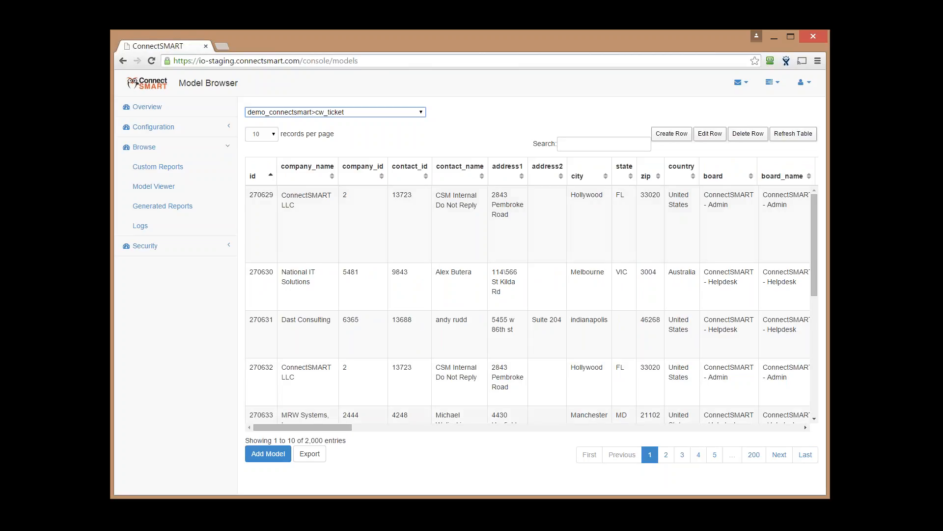
{"action": "left_click", "coordinate": [666, 455]}
{"action": "left_click", "coordinate": [683, 455]}
{"action": "left_click", "coordinate": [699, 456]}
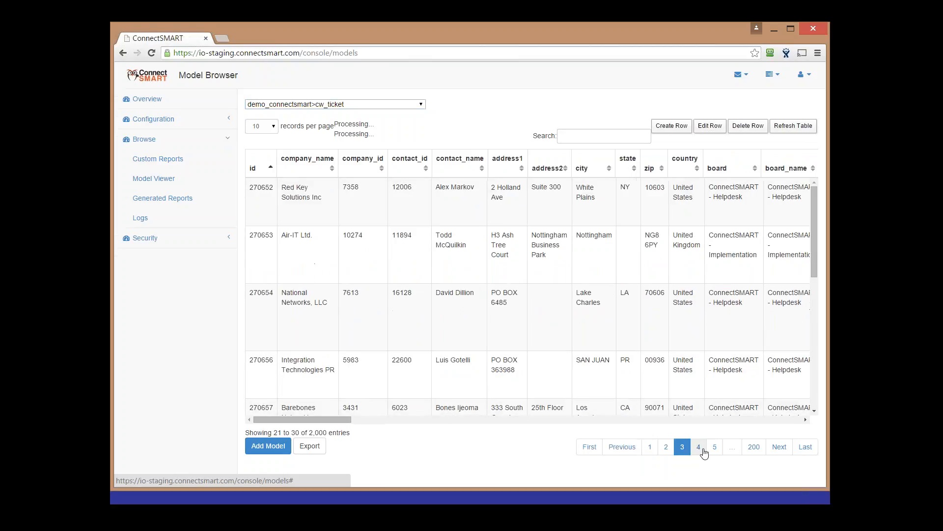
{"action": "left_click", "coordinate": [714, 456]}
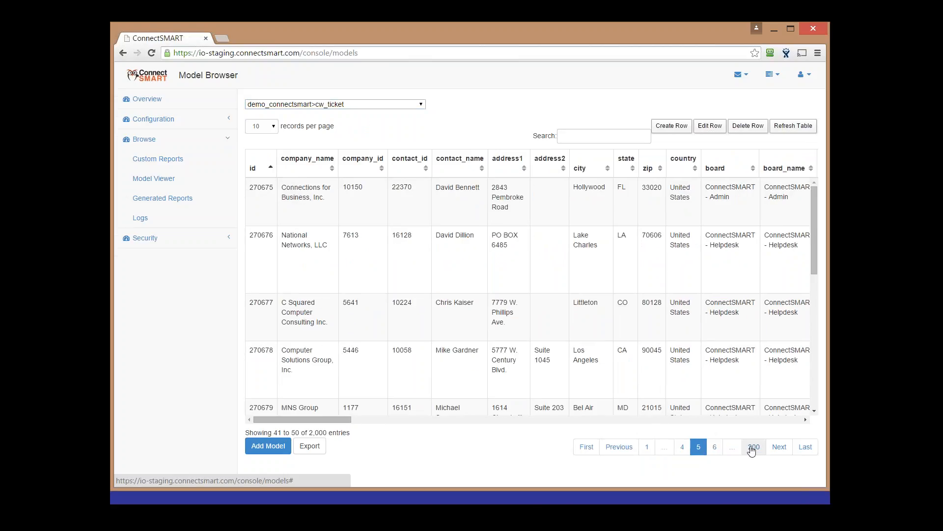
{"action": "left_click", "coordinate": [753, 446]}
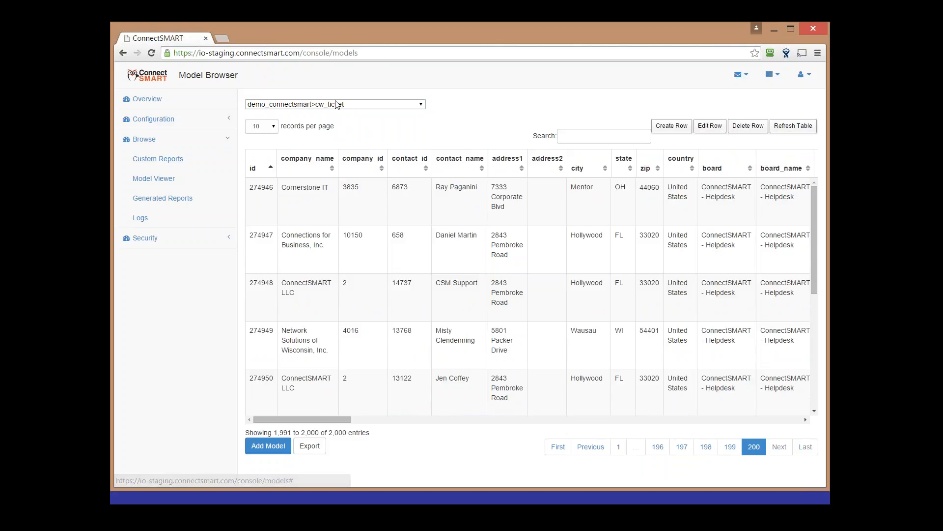
Keep cw_ticket as the model, then open Configuration > Scheduled Tasks
{"action": "left_click", "coordinate": [337, 104]}
{"action": "left_click", "coordinate": [461, 469]}
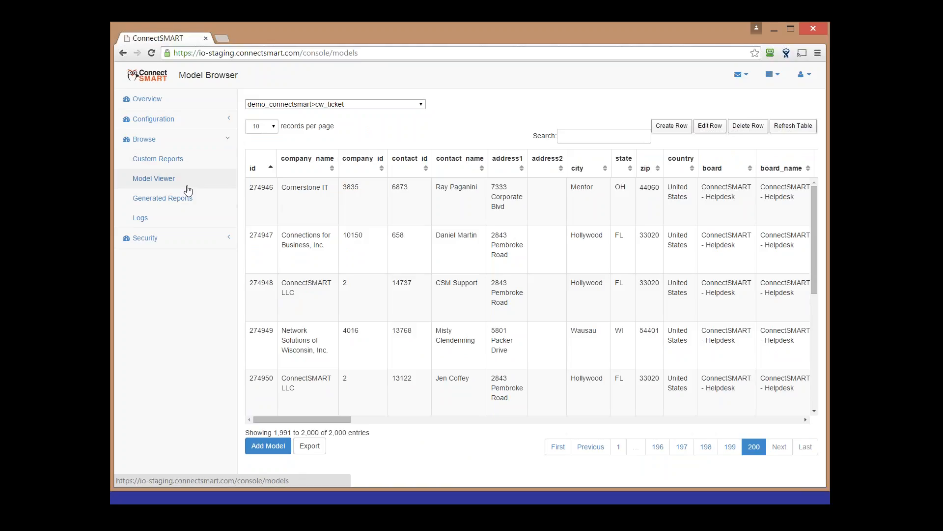
{"action": "left_click", "coordinate": [168, 128]}
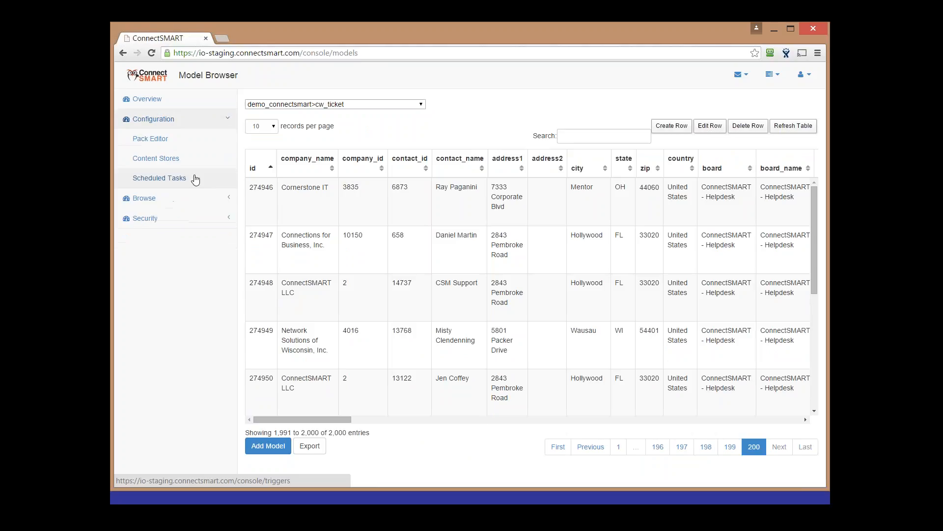
{"action": "left_click", "coordinate": [195, 179]}
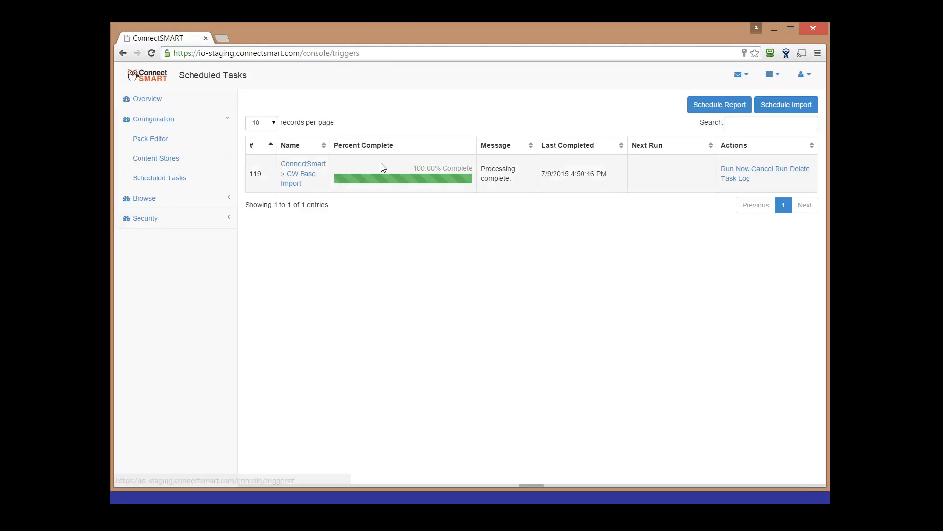
Open Custom Reports from the Browse section of the sidebar
{"action": "left_click", "coordinate": [181, 204]}
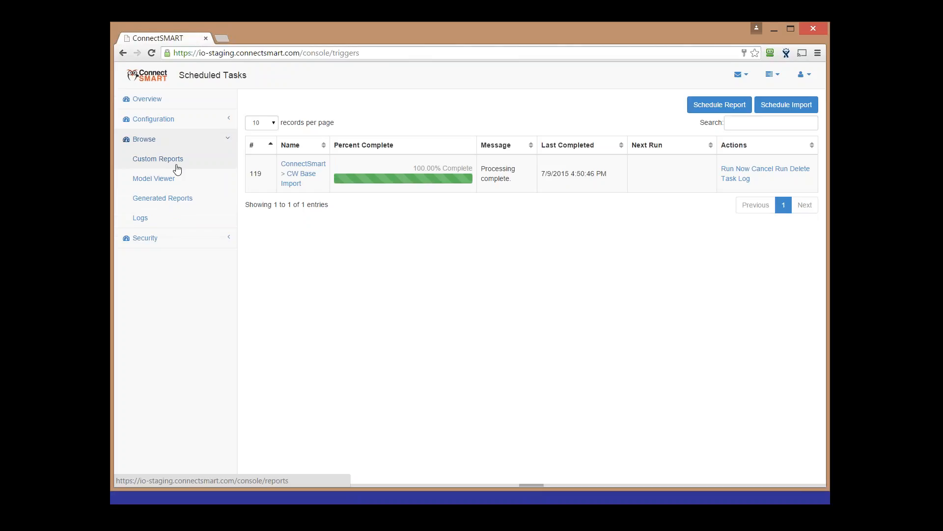
{"action": "left_click", "coordinate": [176, 166]}
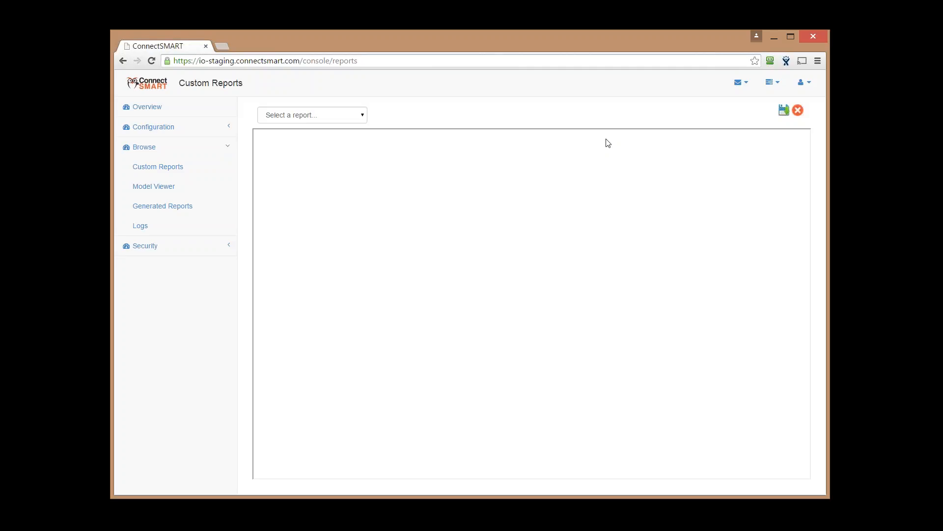
Load the Executive Summary Report, after cancelling a new report definition
{"action": "left_click", "coordinate": [363, 117]}
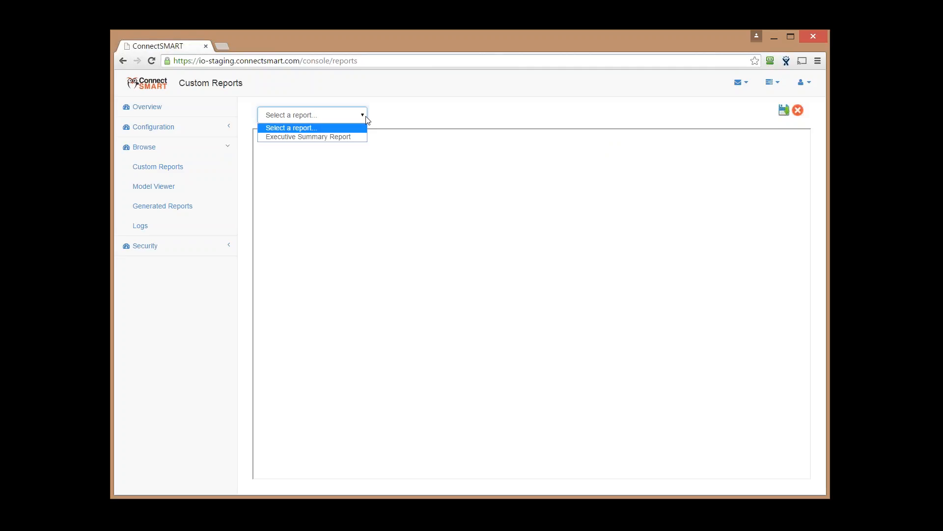
{"action": "left_click", "coordinate": [404, 117]}
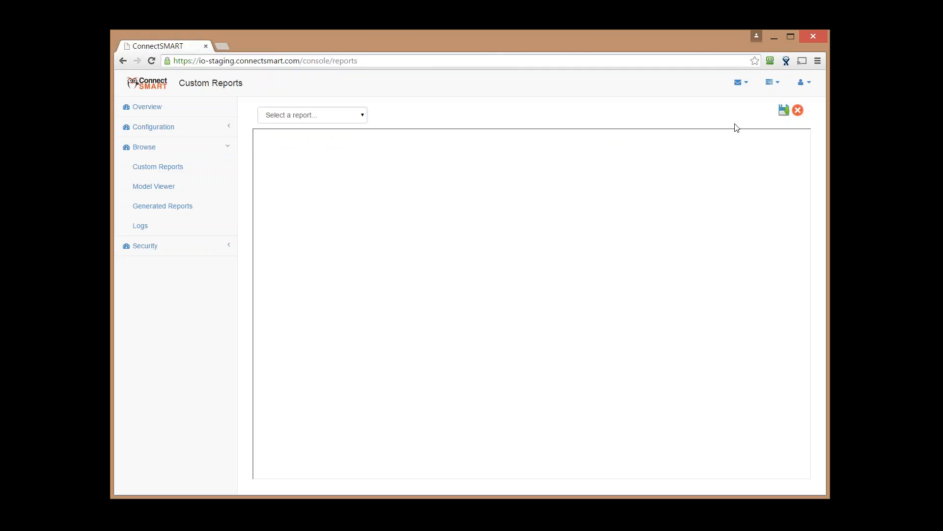
{"action": "left_click", "coordinate": [783, 111]}
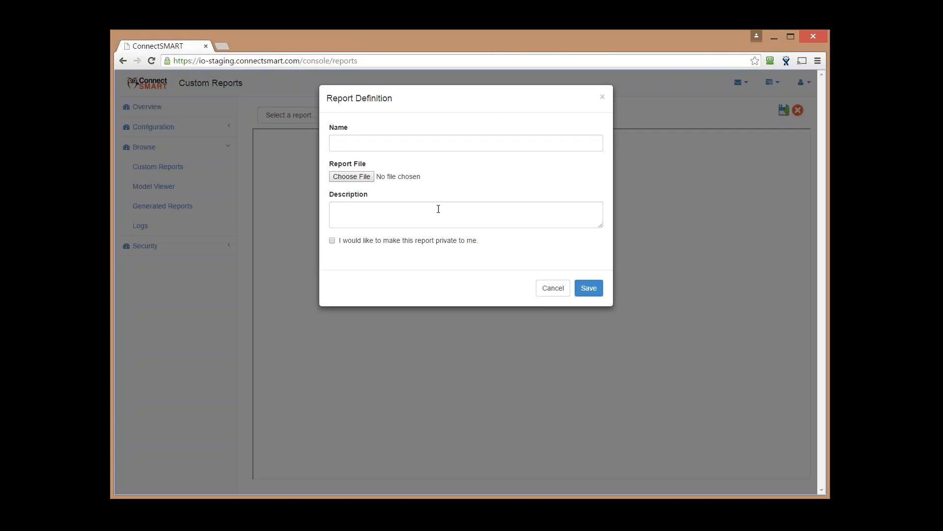
{"action": "left_click", "coordinate": [543, 288]}
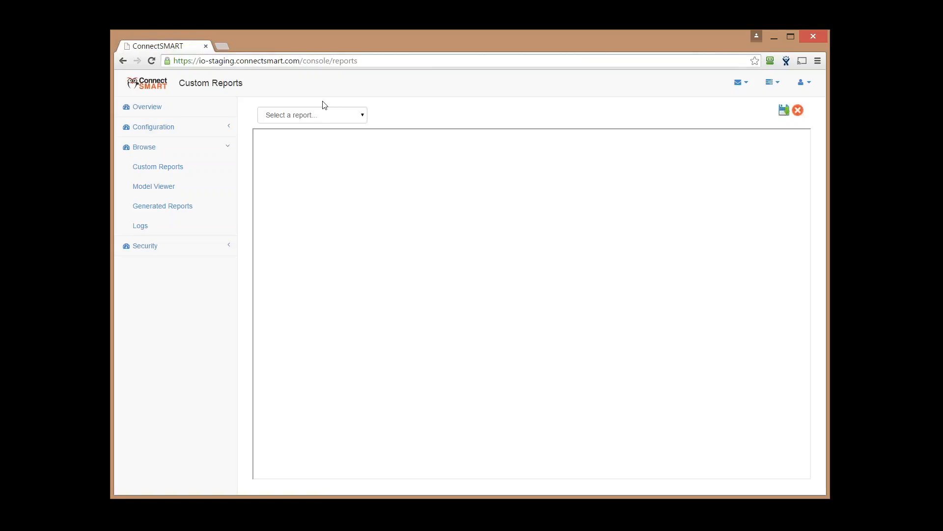
{"action": "left_click", "coordinate": [317, 116]}
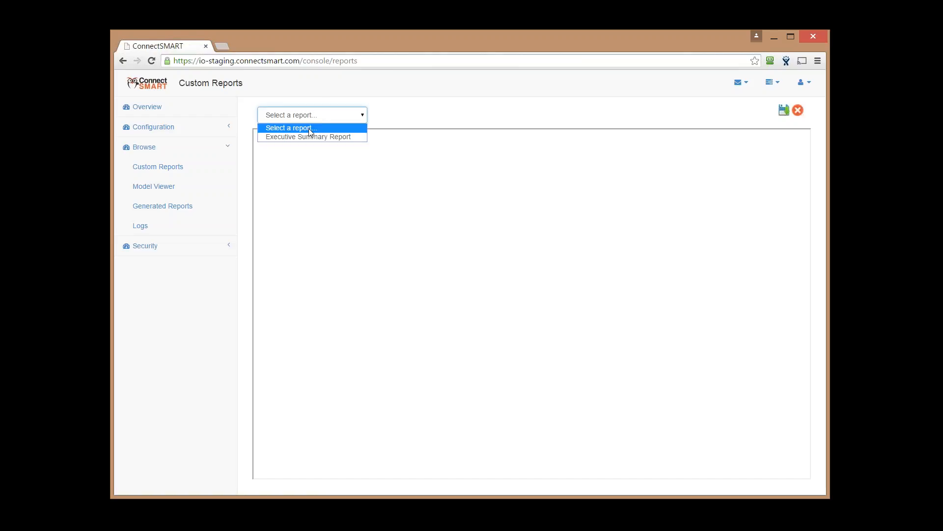
{"action": "left_click", "coordinate": [306, 136]}
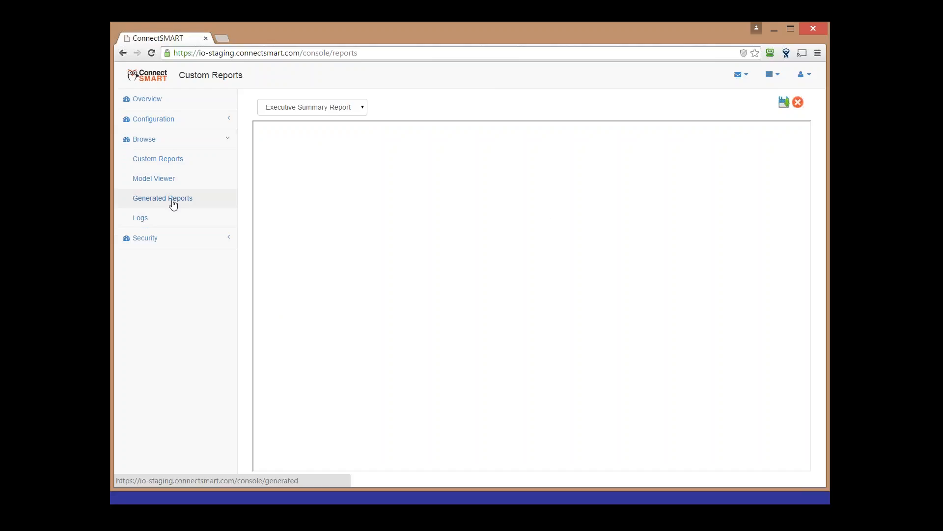
Open Scheduled Tasks in a new browser tab and switch to it
{"action": "left_click", "coordinate": [169, 124]}
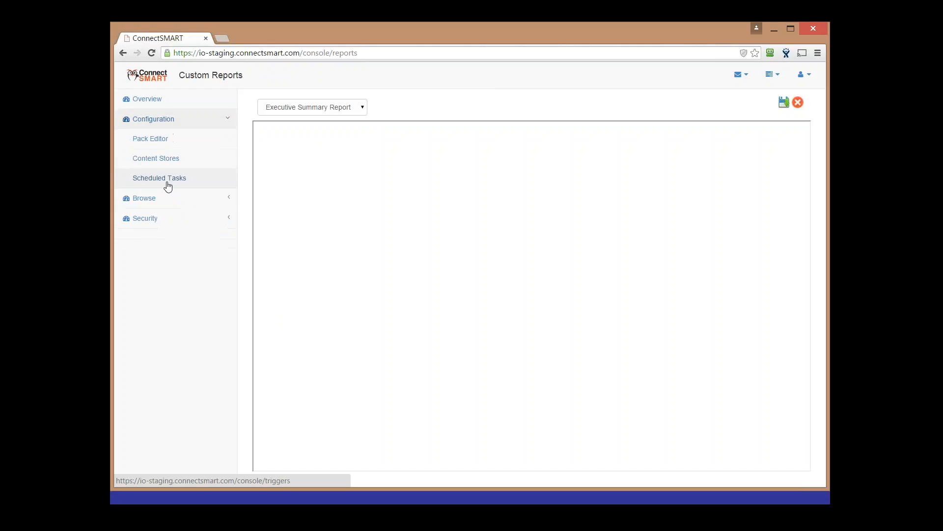
{"action": "middle_click", "coordinate": [169, 182]}
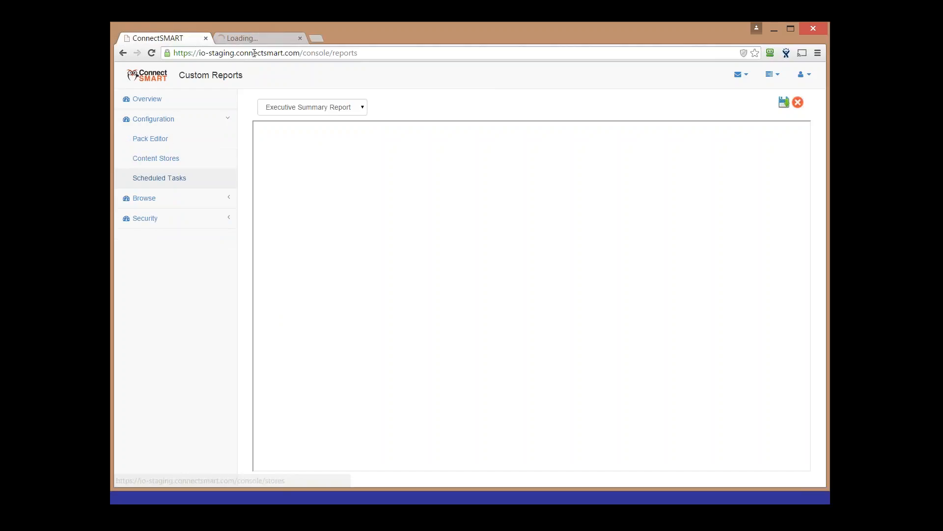
{"action": "left_click", "coordinate": [254, 39]}
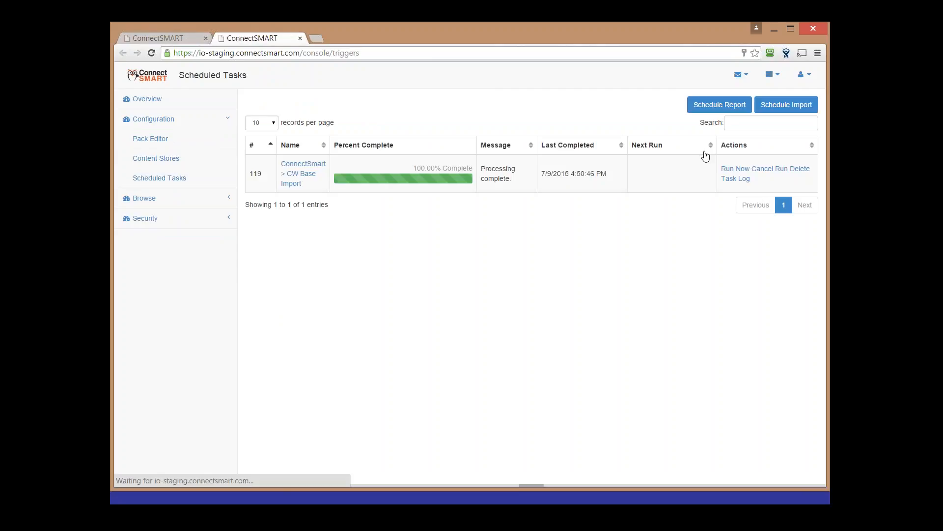
Start a new scheduled report task and enter its Exec Summary Report task name
{"action": "left_click", "coordinate": [719, 104]}
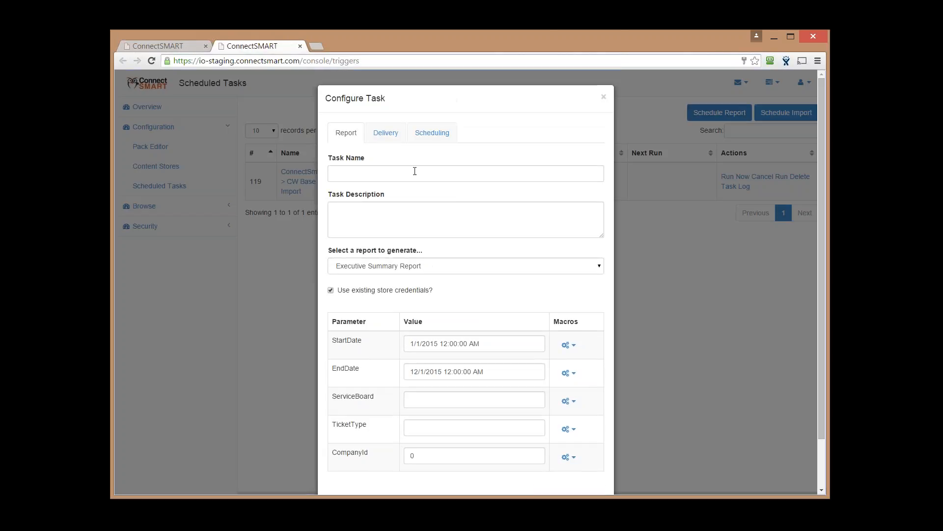
{"action": "scroll", "coordinate": [413, 167], "scroll_direction": "down", "scroll_amount": 2}
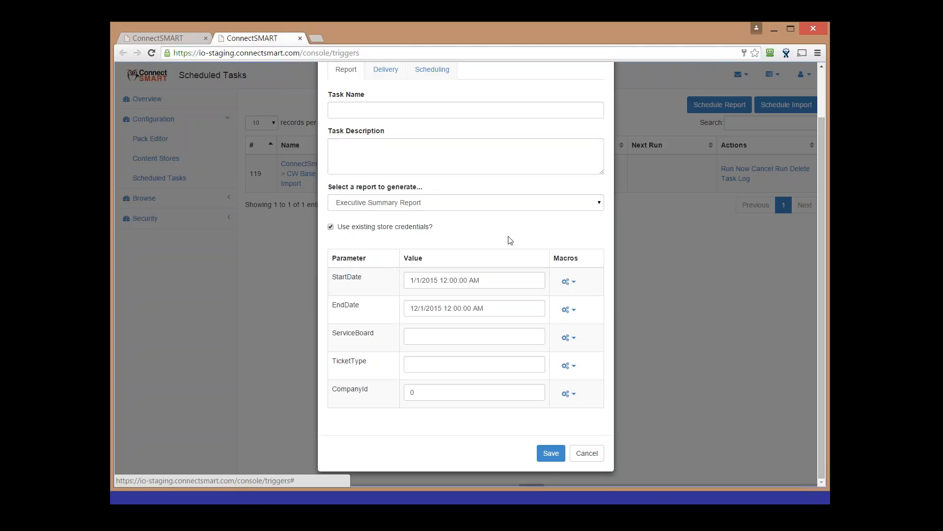
{"action": "scroll", "coordinate": [501, 236], "scroll_direction": "up", "scroll_amount": 2}
{"action": "left_click", "coordinate": [466, 166]}
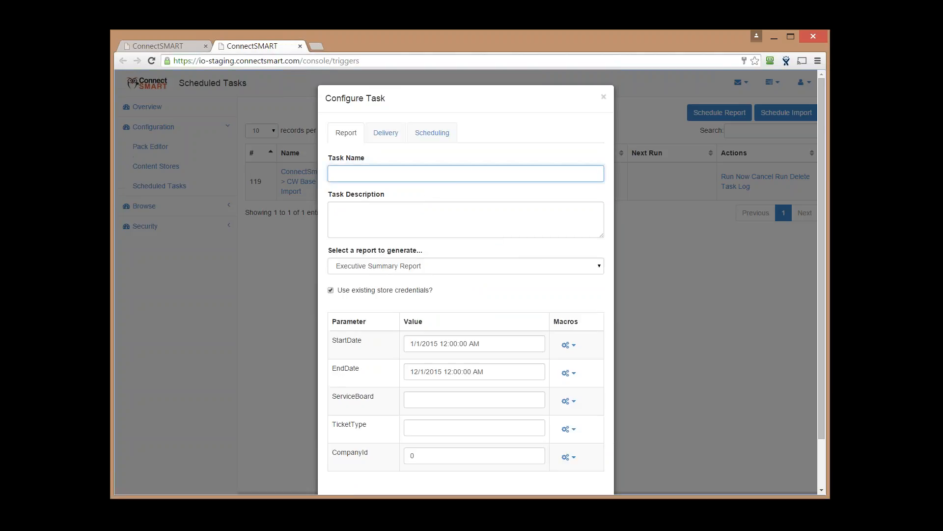
{"action": "type", "text": "Patrick"}
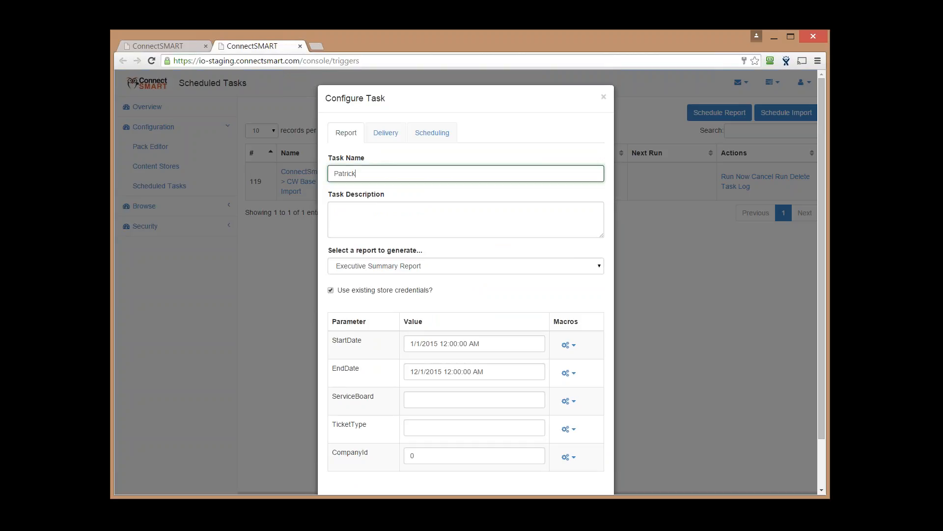
{"action": "type", "text": "'s Exec Summary Report"}
Give the task the description 'Instant report.' and keep Executive Summary Report as its report
{"action": "key", "text": "Tab"}
{"action": "type", "text": "st"}
{"action": "key", "text": "BackSpace"}
{"action": "key", "text": "BackSpace"}
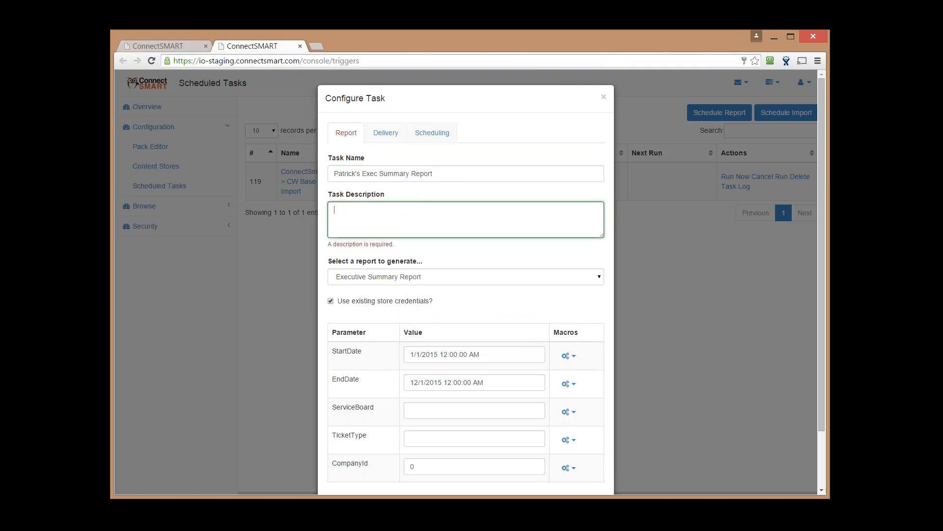
{"action": "type", "text": "Month"}
{"action": "key", "text": "BackSpace"}
{"action": "key", "text": "BackSpace"}
{"action": "key", "text": "BackSpace"}
{"action": "key", "text": "BackSpace"}
{"action": "key", "text": "BackSpace"}
{"action": "type", "text": "I"}
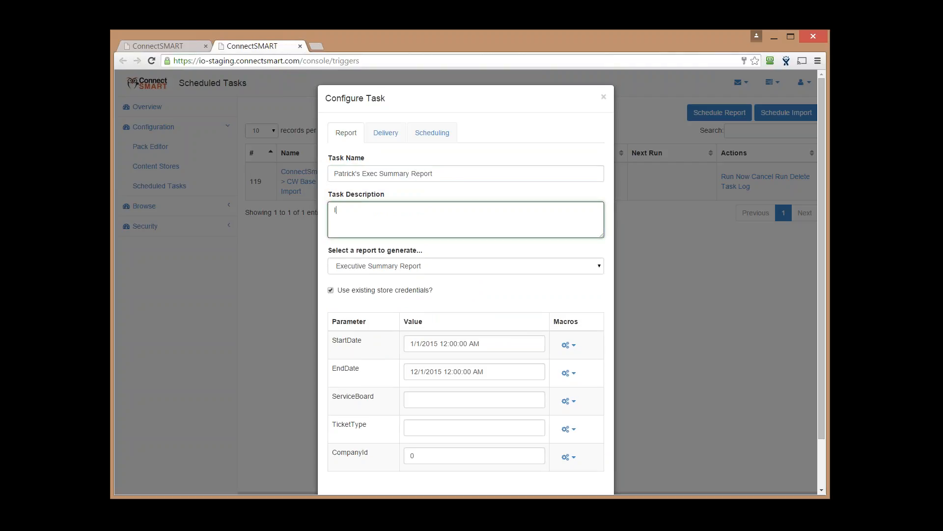
{"action": "type", "text": "nstant report."}
{"action": "left_click", "coordinate": [444, 265]}
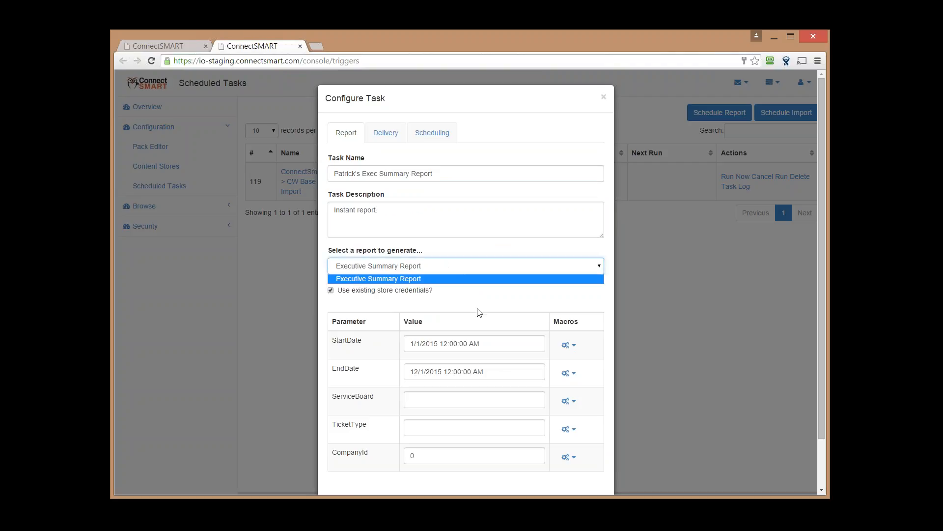
{"action": "left_click", "coordinate": [393, 279]}
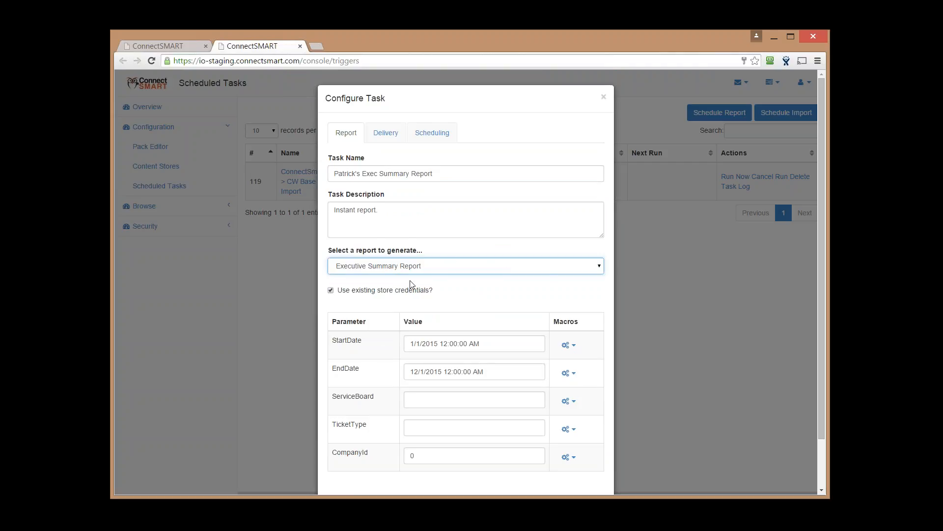
{"action": "scroll", "coordinate": [411, 284], "scroll_direction": "down", "scroll_amount": 1}
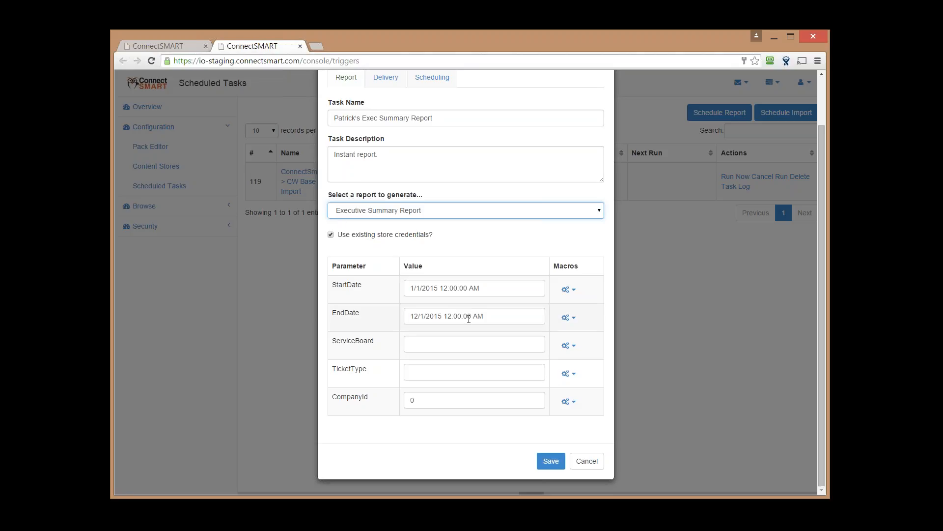
{"action": "left_click_drag", "start_coordinate": [343, 288], "coordinate": [397, 308]}
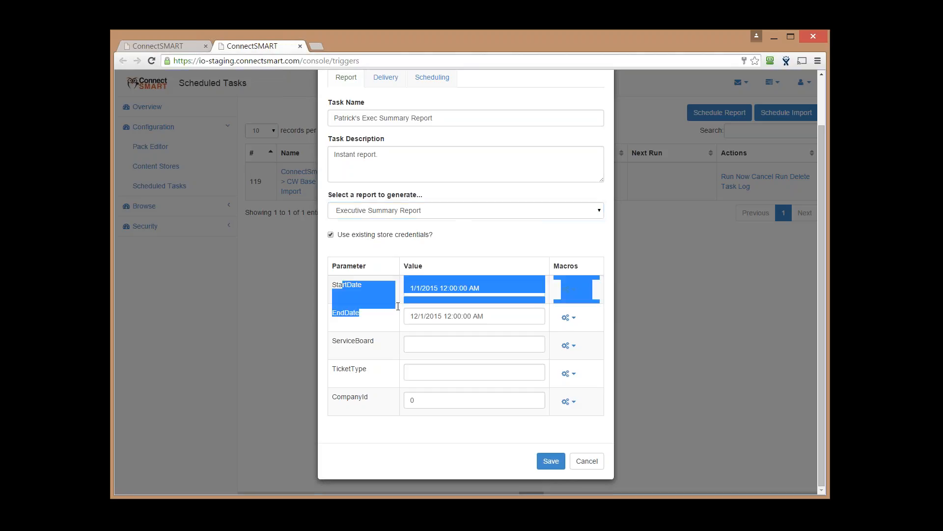
{"action": "left_click", "coordinate": [377, 311]}
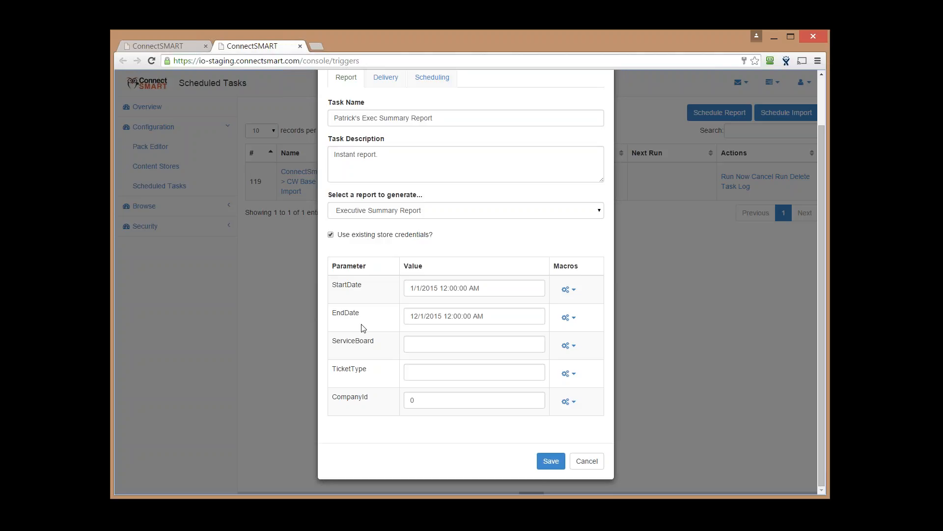
Set StartDate to [BEGIN_LAST_MONTH] and EndDate to [END_CURR_MONTH], then bring up the Delivery settings
{"action": "left_click", "coordinate": [579, 292]}
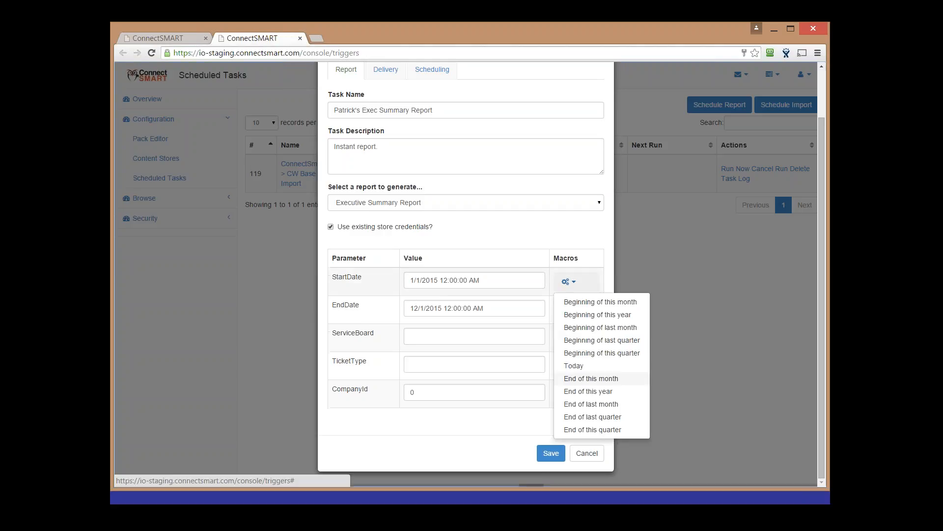
{"action": "left_click", "coordinate": [610, 329]}
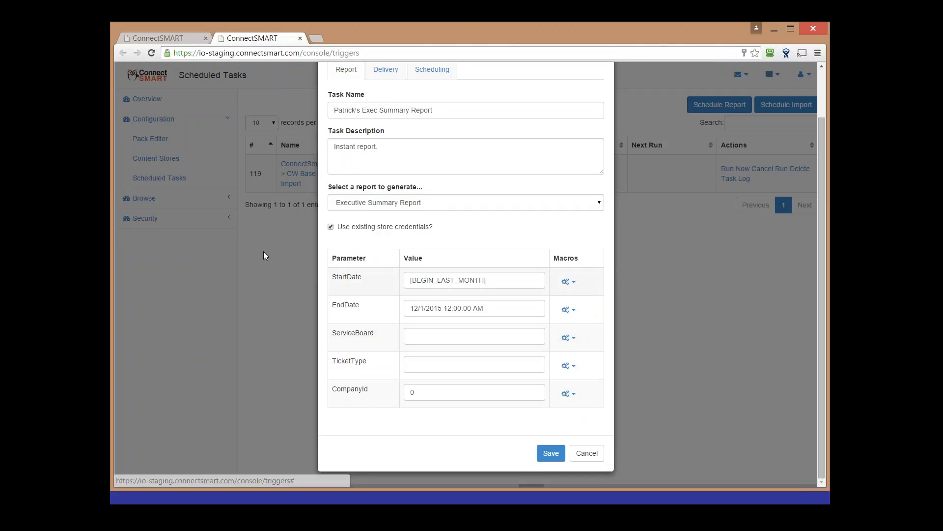
{"action": "left_click", "coordinate": [569, 309]}
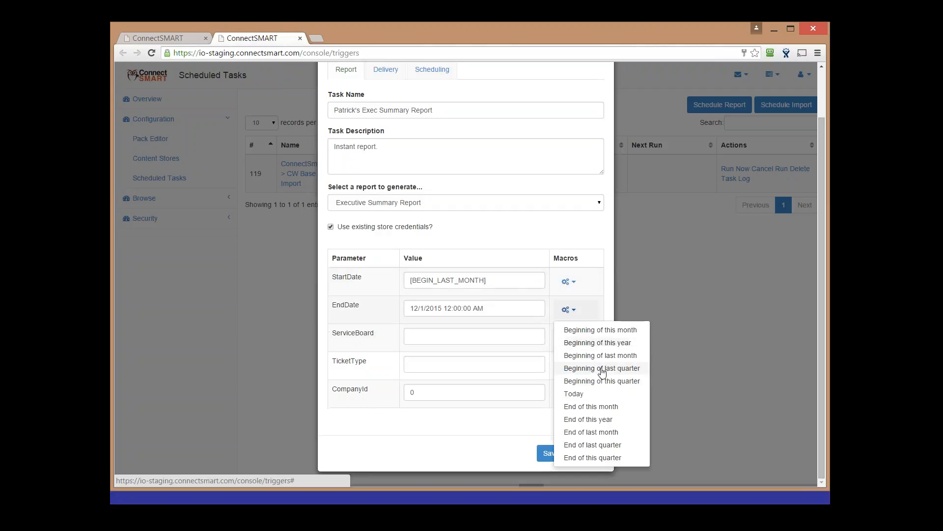
{"action": "left_click", "coordinate": [614, 412]}
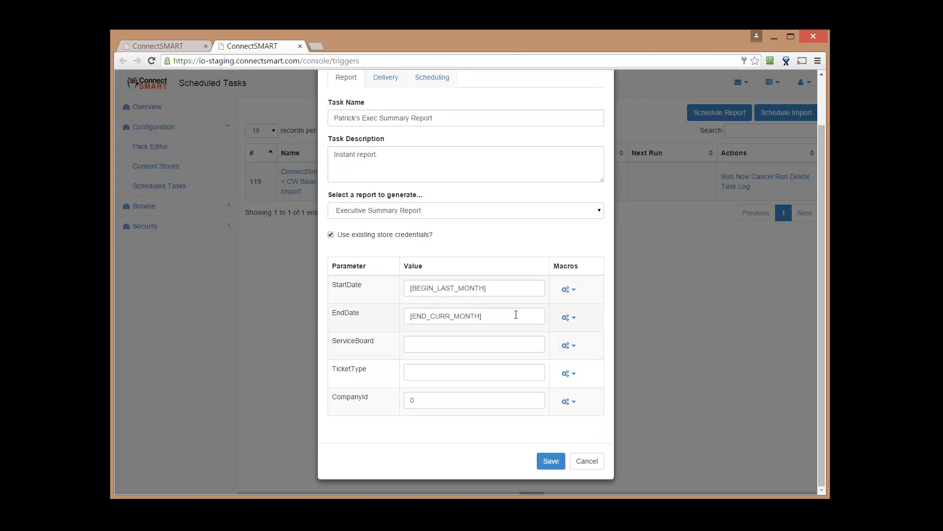
{"action": "left_click", "coordinate": [387, 82]}
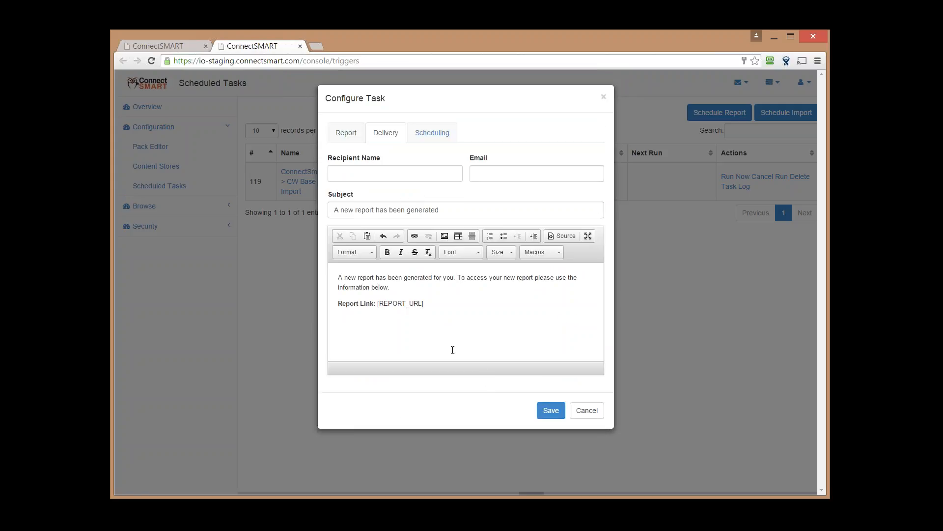
Enter the recipient's name and e-mail address for the report delivery
{"action": "left_click", "coordinate": [377, 166]}
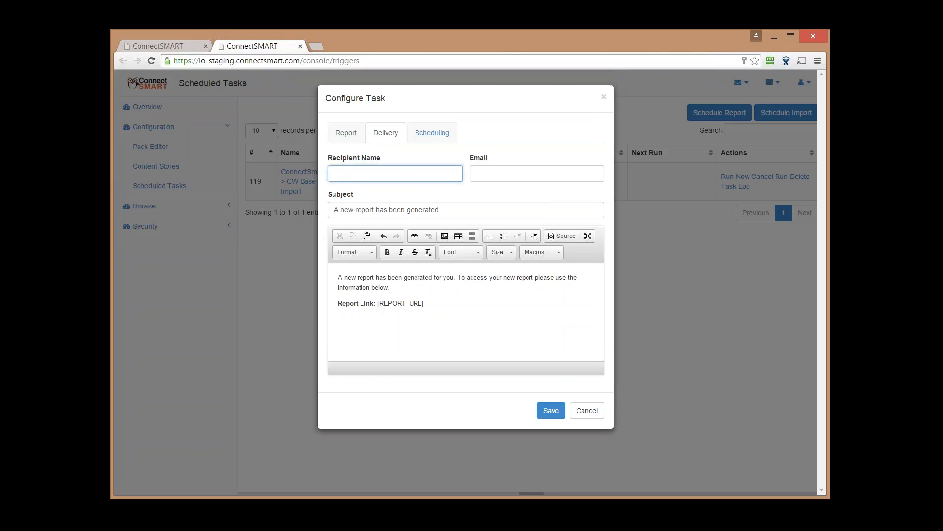
{"action": "type", "text": "Patrick"}
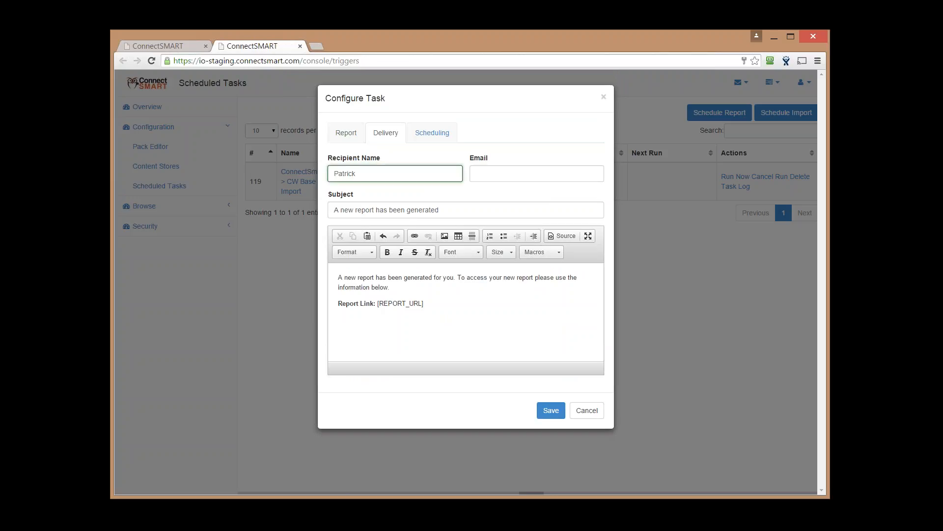
{"action": "key", "text": "Tab"}
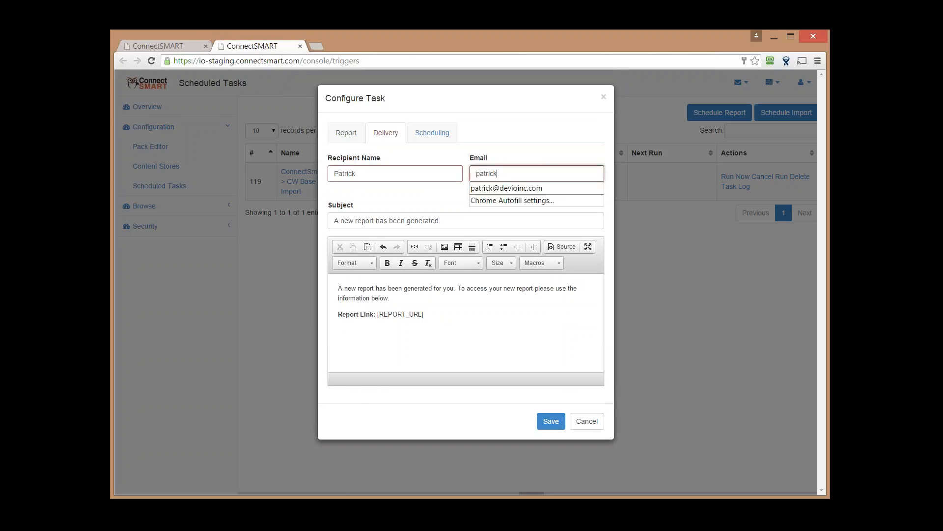
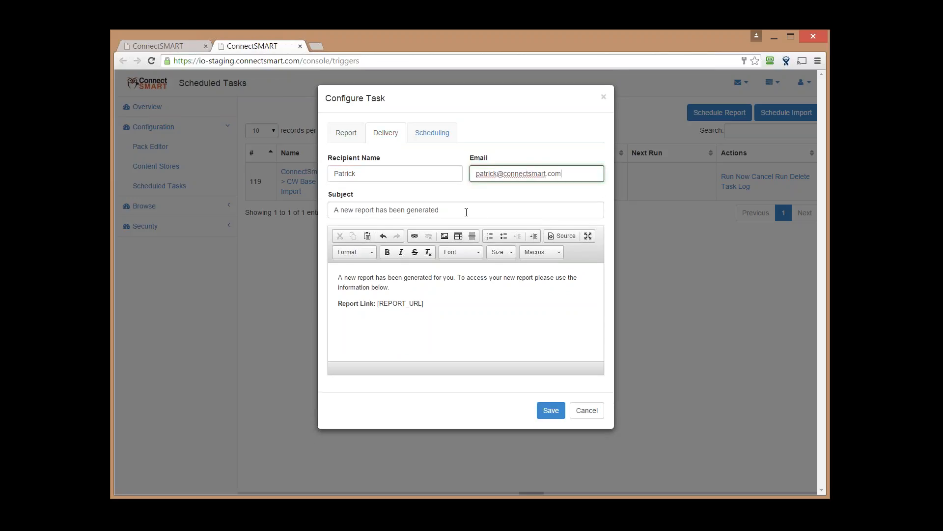
{"action": "key", "text": "Tab"}
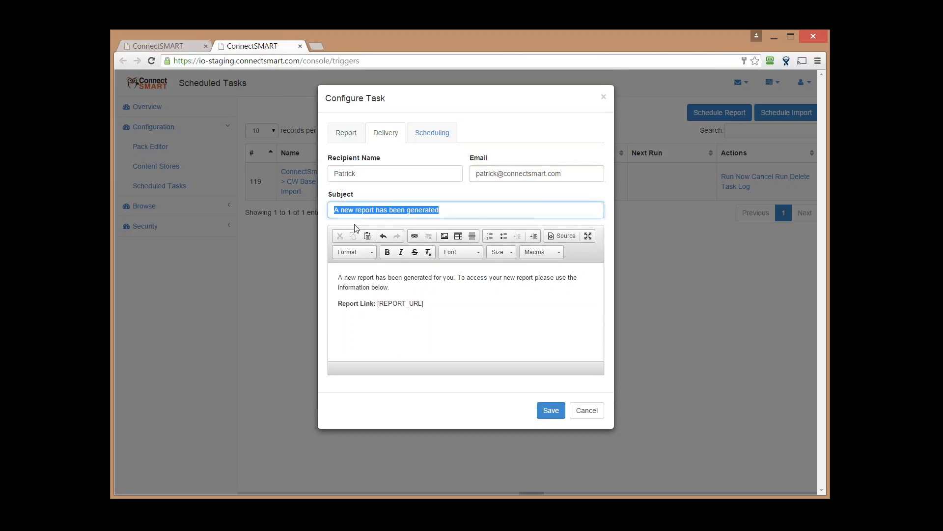
Browse the message macros and select the [REPORT_URL] placeholder without inserting anything
{"action": "left_click", "coordinate": [477, 306]}
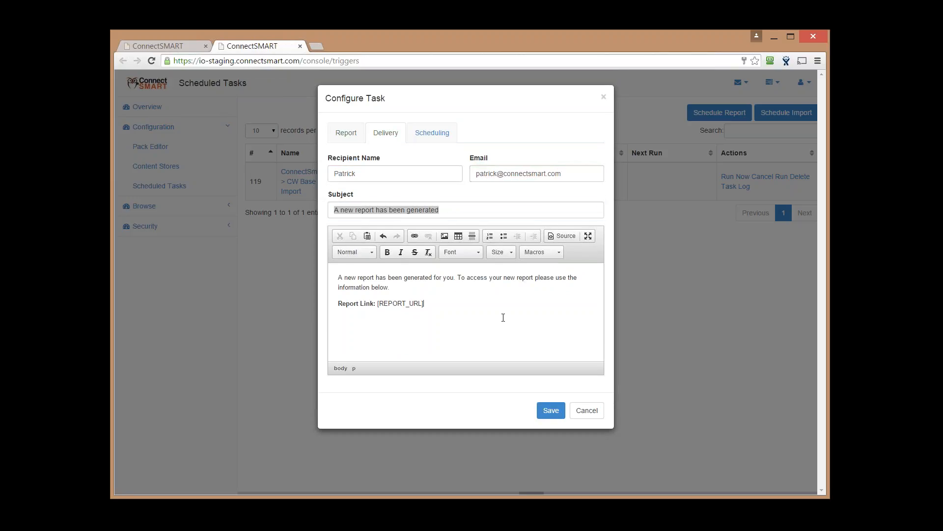
{"action": "left_click", "coordinate": [541, 255]}
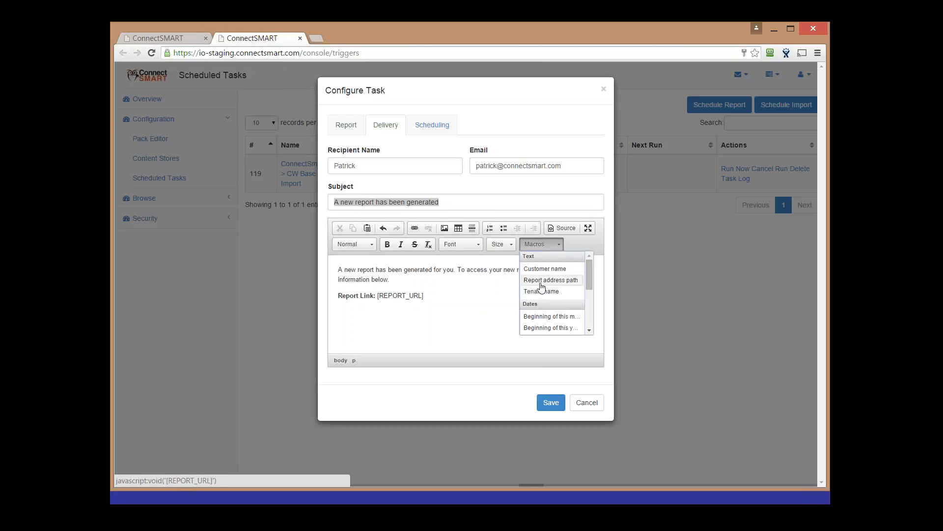
{"action": "mouse_move", "coordinate": [389, 309]}
{"action": "left_mouse_down"}
{"action": "mouse_move", "coordinate": [404, 304]}
{"action": "mouse_move", "coordinate": [377, 297]}
{"action": "left_mouse_up"}
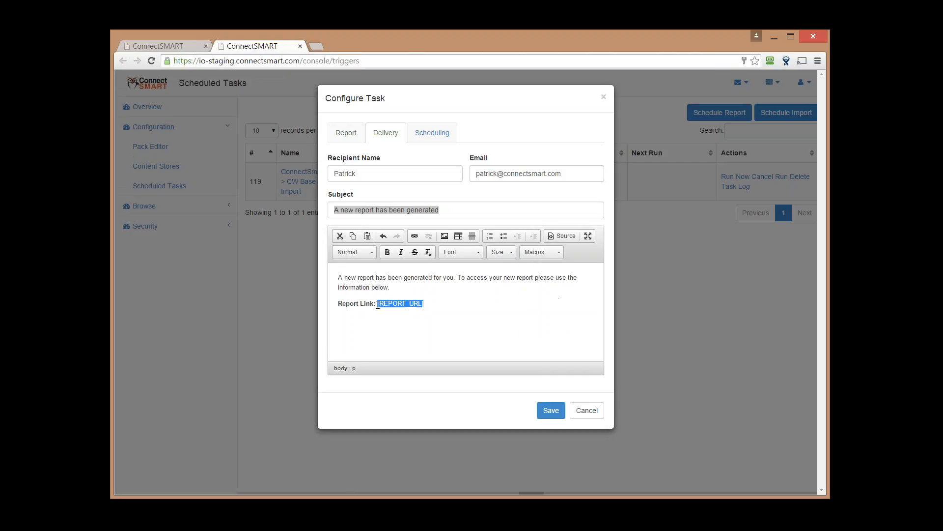
{"action": "left_click", "coordinate": [563, 250]}
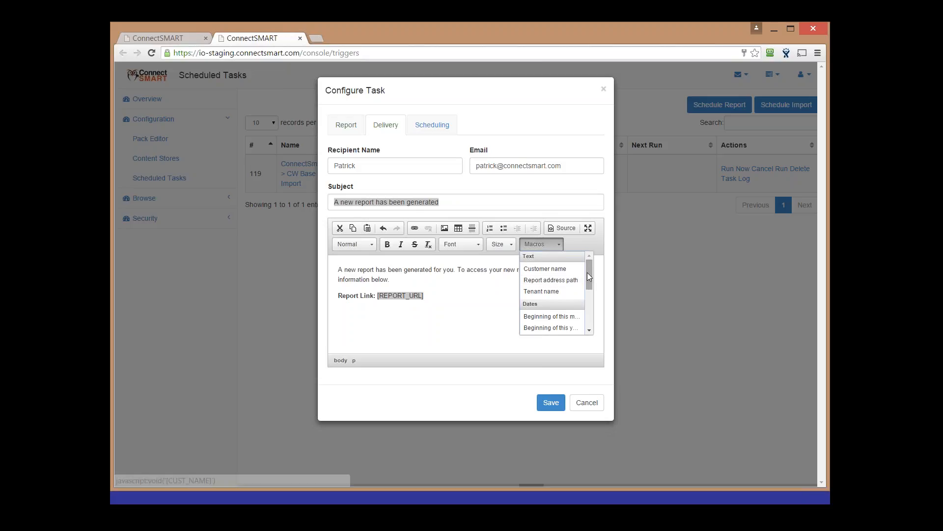
{"action": "left_click_drag", "start_coordinate": [589, 276], "coordinate": [588, 290]}
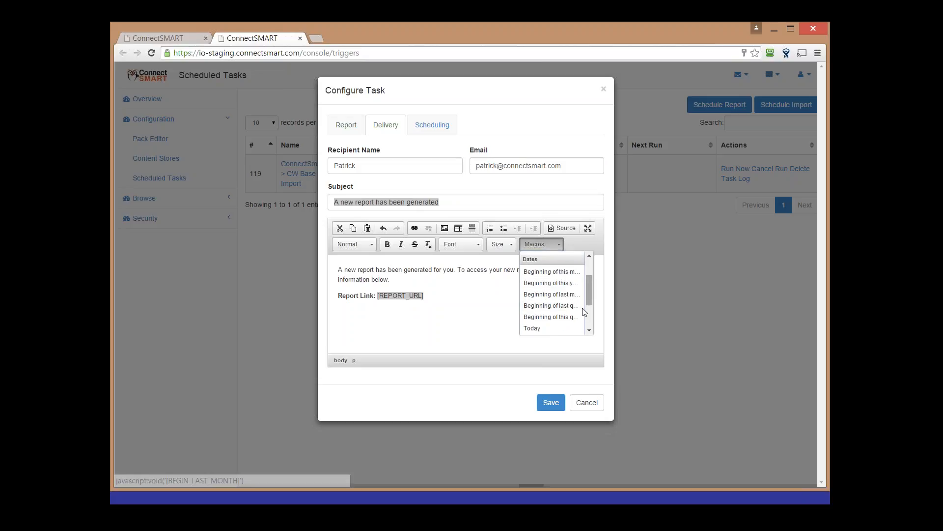
{"action": "left_click", "coordinate": [470, 317]}
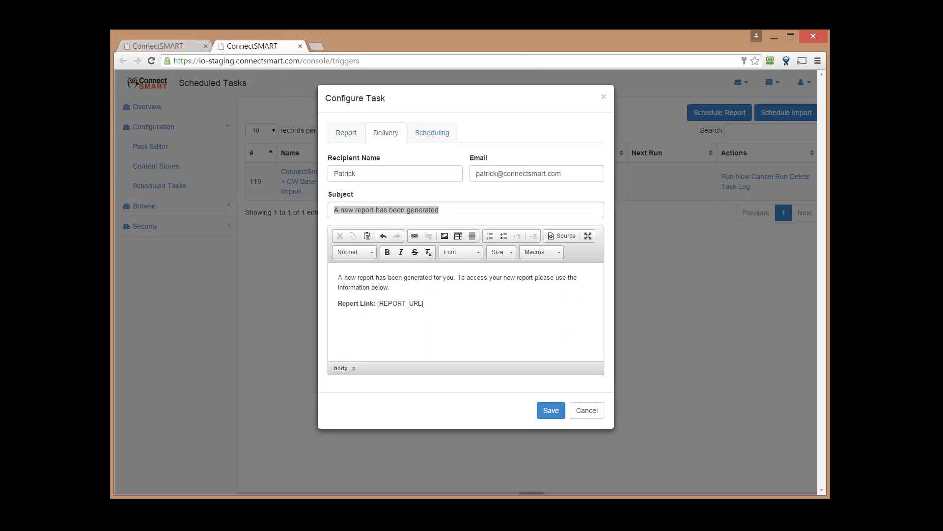
Switch the task to a recurring schedule, trying Hours and then Days as the unit
{"action": "left_click", "coordinate": [435, 144]}
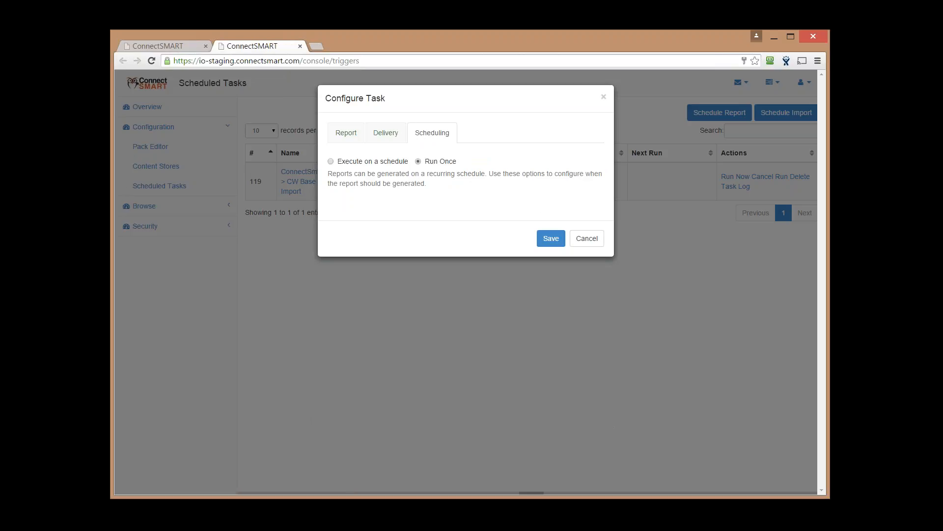
{"action": "left_click", "coordinate": [391, 166]}
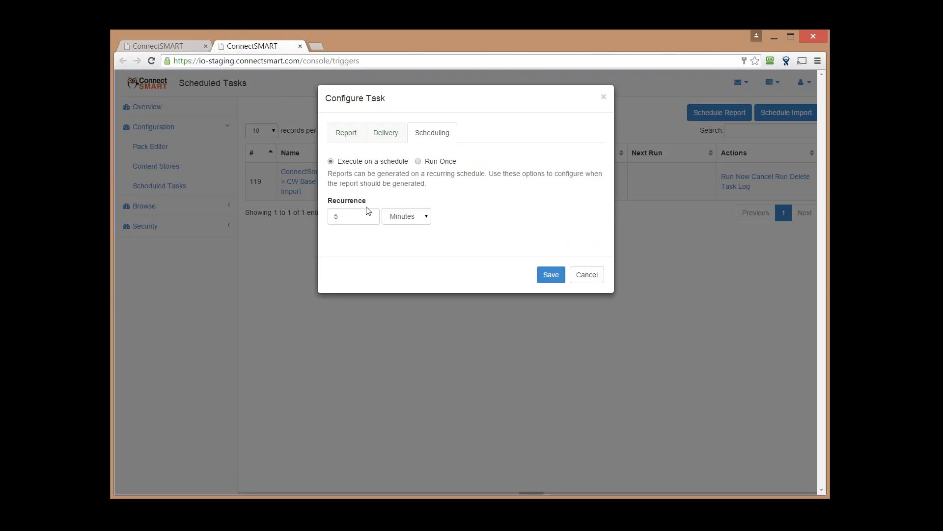
{"action": "left_click", "coordinate": [408, 212]}
{"action": "left_click", "coordinate": [412, 239]}
{"action": "left_click", "coordinate": [423, 219]}
{"action": "left_click", "coordinate": [409, 247]}
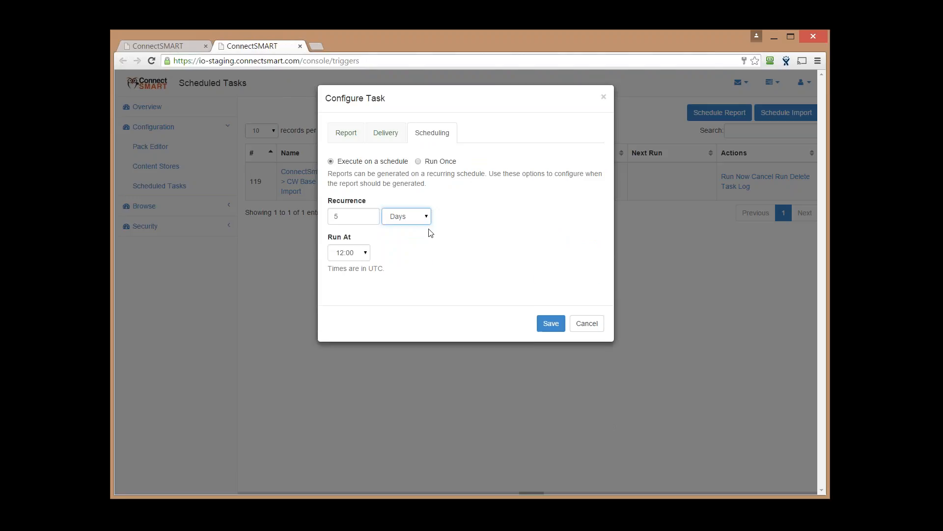
Keep the 12:00 run time, choose Weeks, then set the report back to Run Once
{"action": "left_click", "coordinate": [358, 253]}
{"action": "left_click", "coordinate": [440, 239]}
{"action": "left_click", "coordinate": [423, 220]}
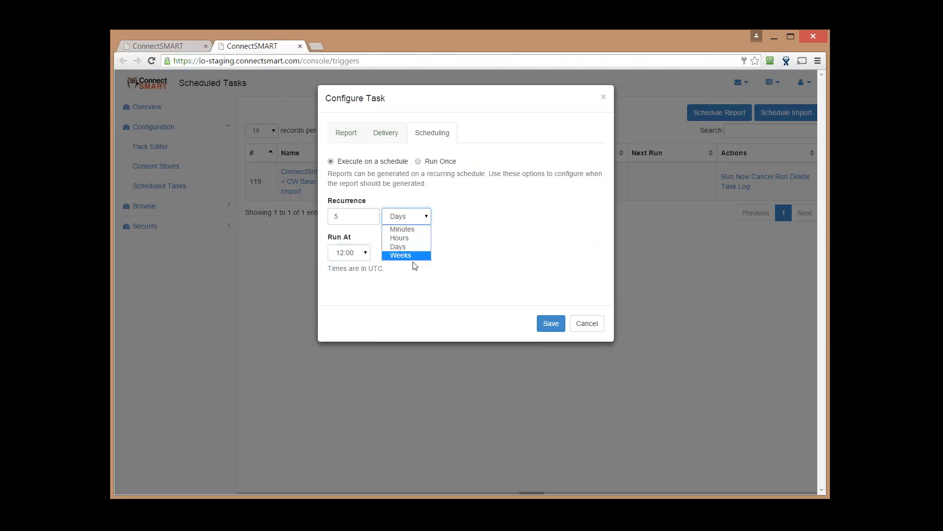
{"action": "left_click", "coordinate": [414, 255]}
{"action": "left_click", "coordinate": [424, 220]}
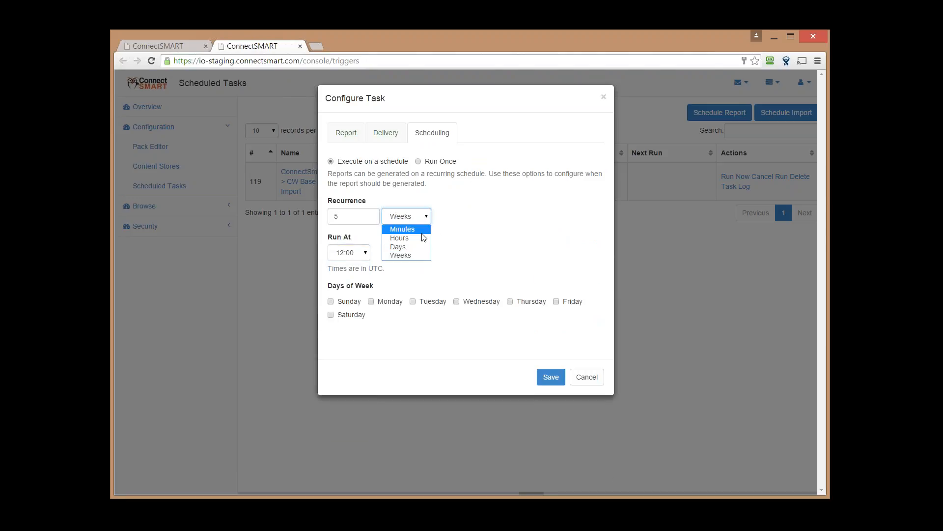
{"action": "left_click", "coordinate": [458, 200]}
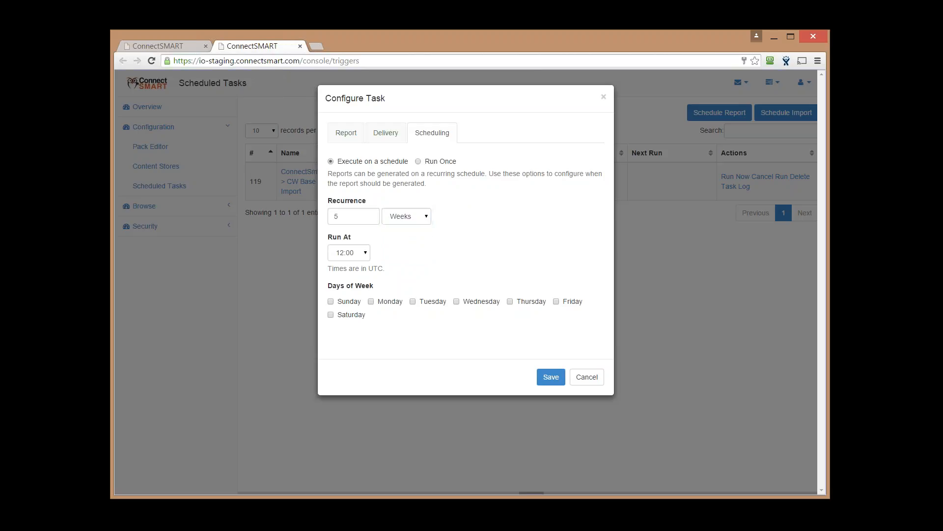
{"action": "left_click", "coordinate": [418, 161]}
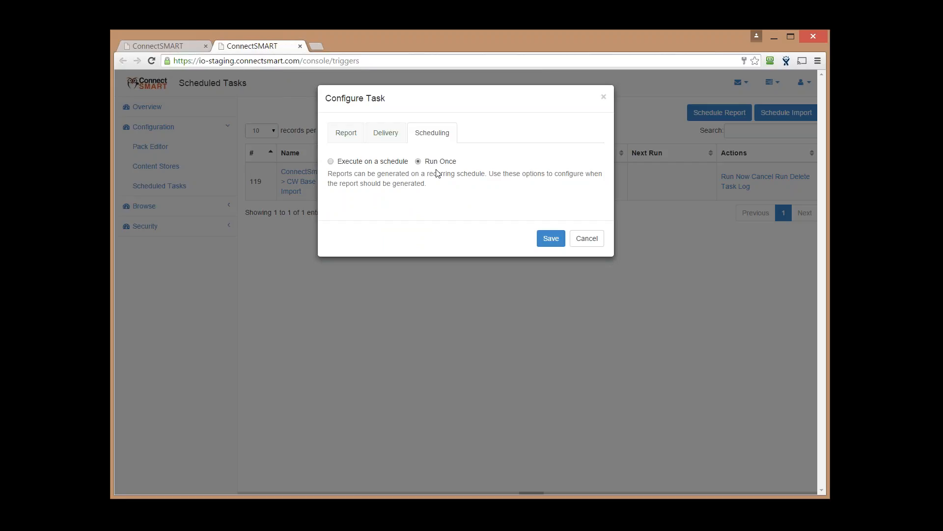
Save the Exec Summary Report task so it runs as task #120
{"action": "left_click", "coordinate": [551, 239]}
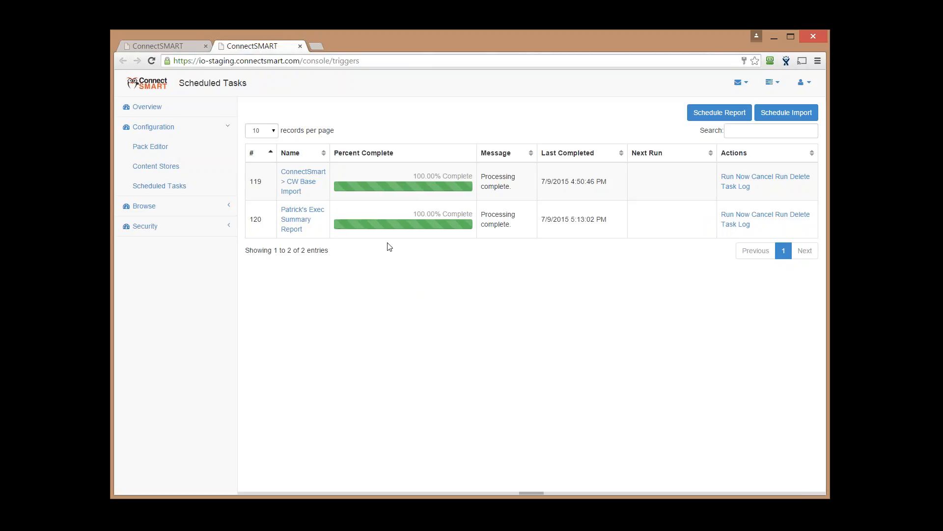
Reload Custom Reports with Executive Summary Report selected, then go back to Scheduled Tasks
{"action": "left_click", "coordinate": [148, 46]}
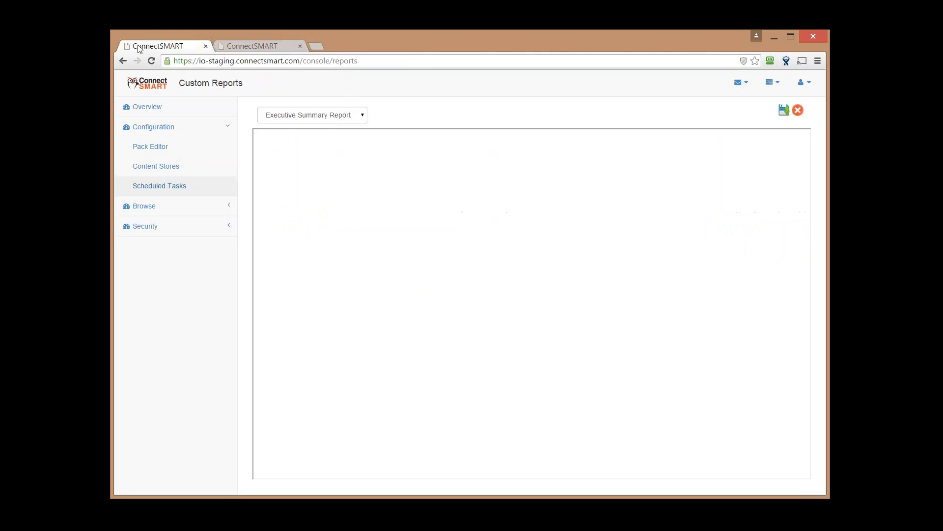
{"action": "left_click", "coordinate": [151, 61]}
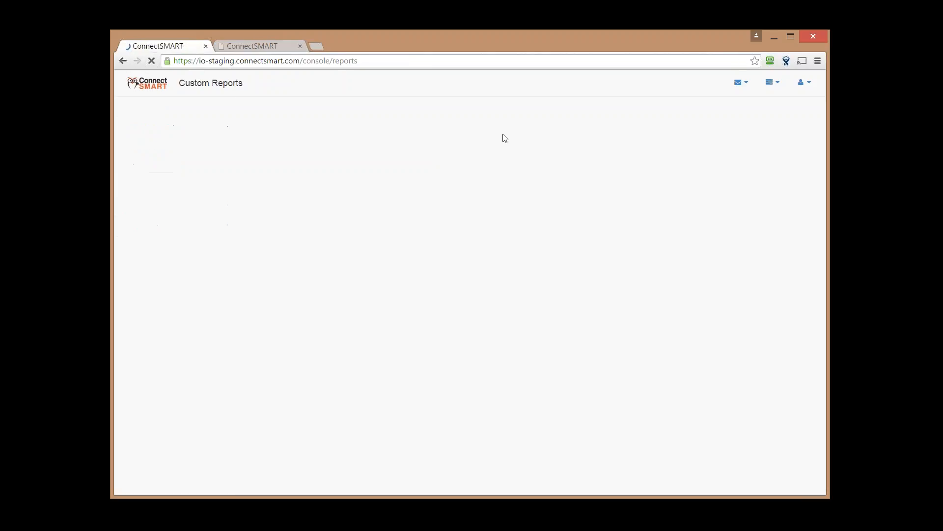
{"action": "left_click", "coordinate": [314, 115]}
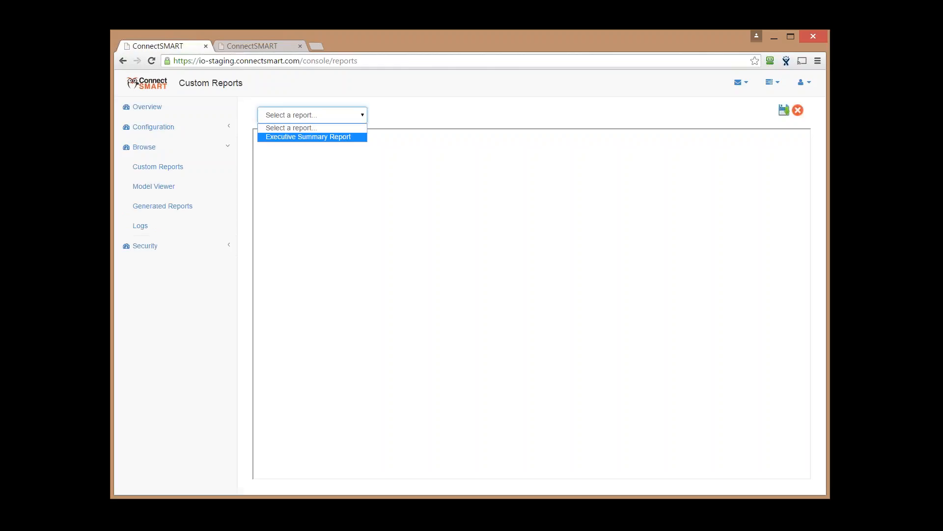
{"action": "left_click", "coordinate": [343, 139]}
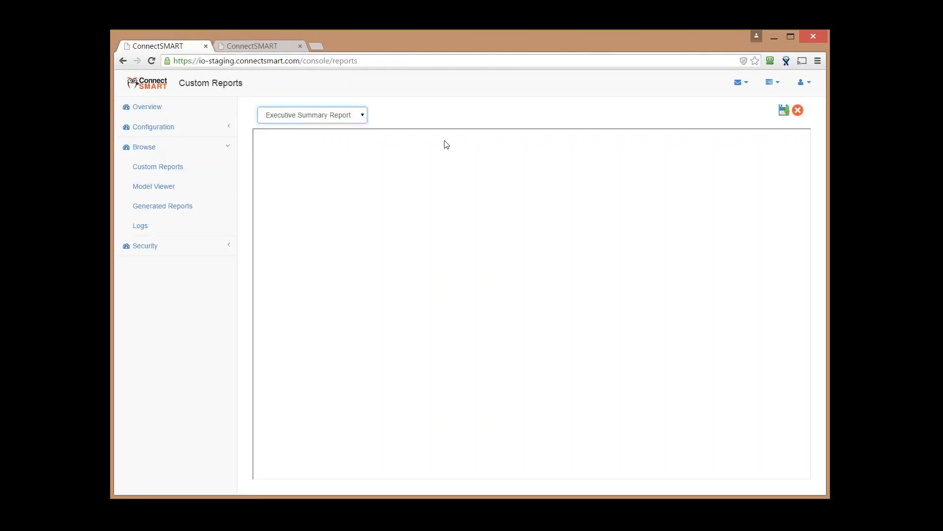
{"action": "left_click", "coordinate": [546, 117]}
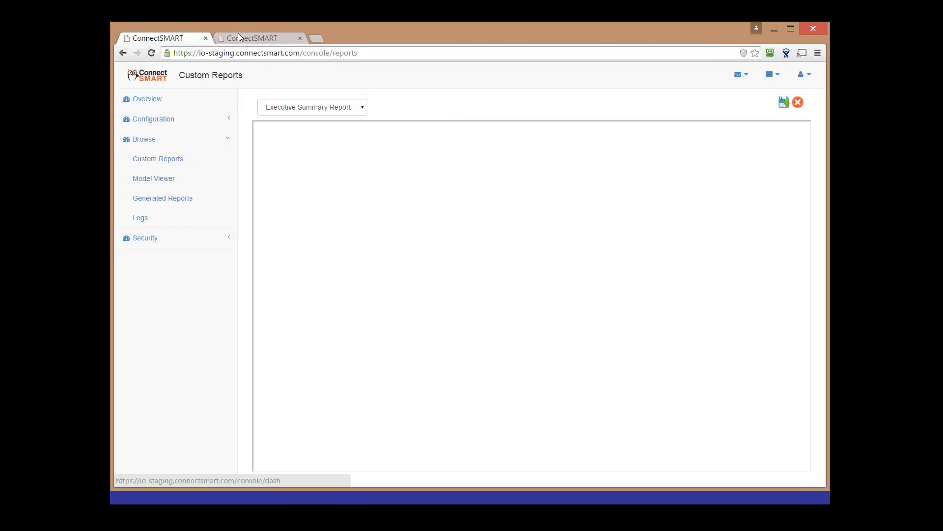
{"action": "left_click", "coordinate": [238, 33]}
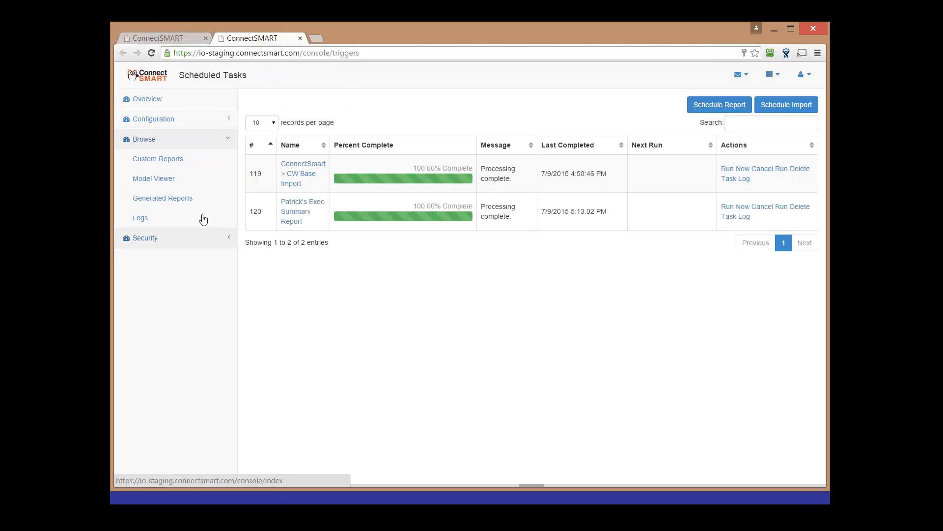
Open generated Executive Summary Report 18 from the Generated Reports list in the Report Viewer
{"action": "left_click", "coordinate": [197, 200]}
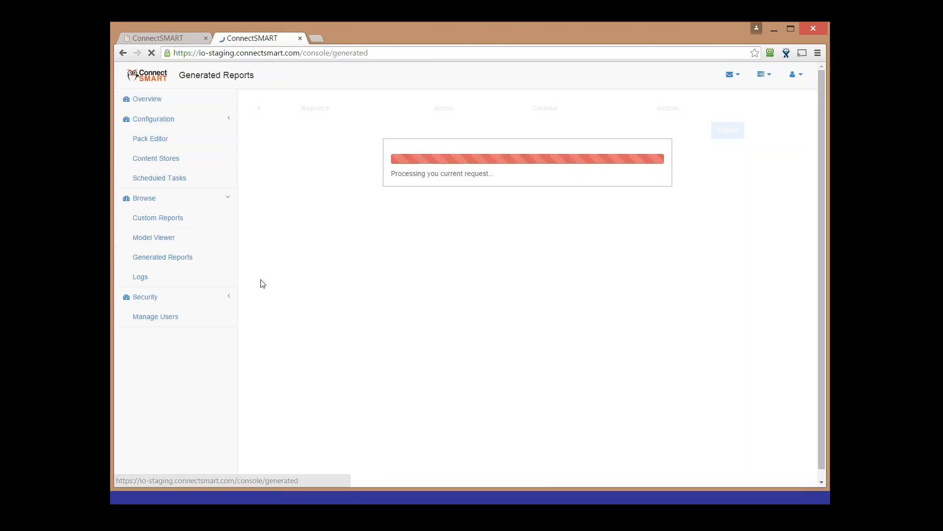
{"action": "left_click_drag", "start_coordinate": [747, 158], "coordinate": [688, 158]}
{"action": "left_click", "coordinate": [650, 270]}
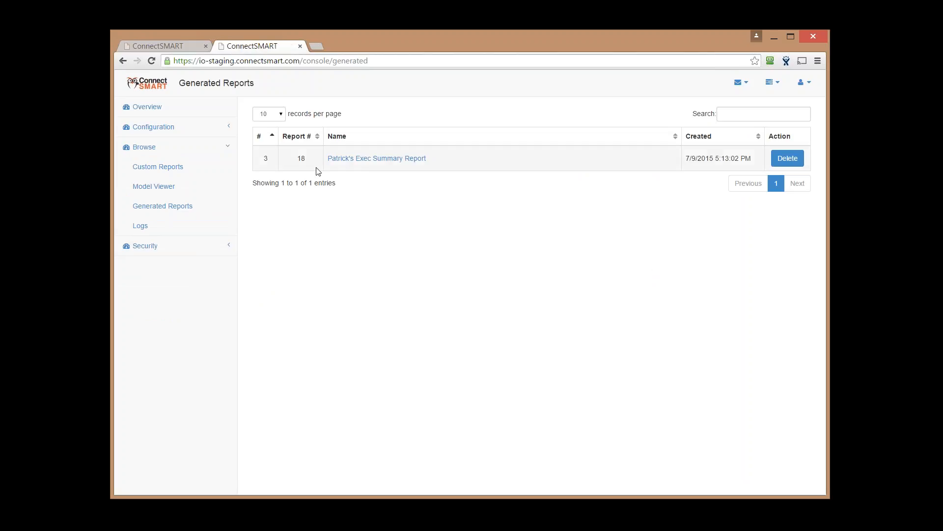
{"action": "double_click", "coordinate": [303, 165]}
{"action": "left_click", "coordinate": [377, 246]}
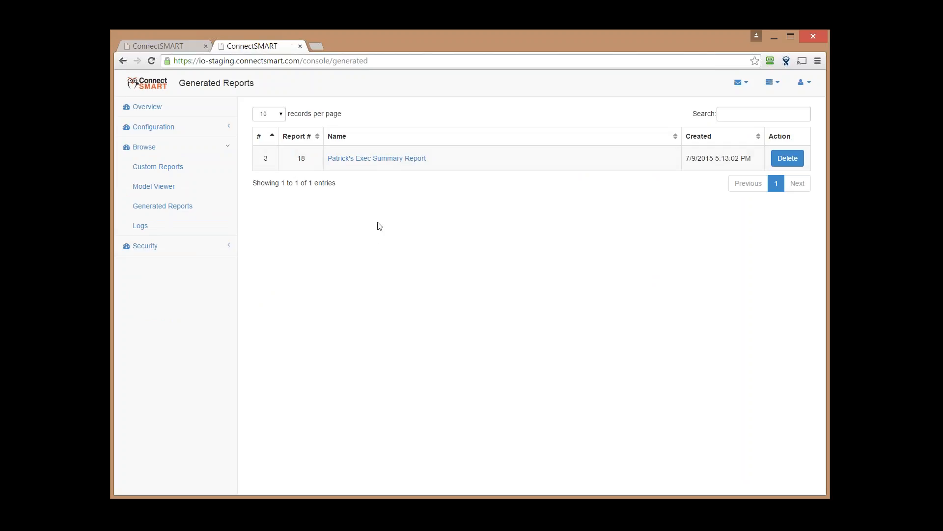
{"action": "left_click", "coordinate": [384, 160]}
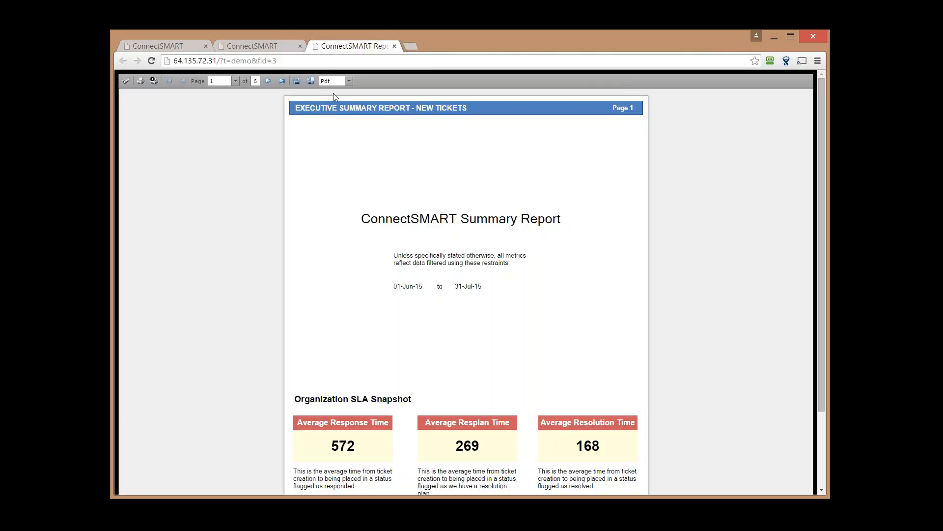
Check the export formats, keeping Pdf, and highlight the 31-Jul-15 end date
{"action": "left_click", "coordinate": [348, 81]}
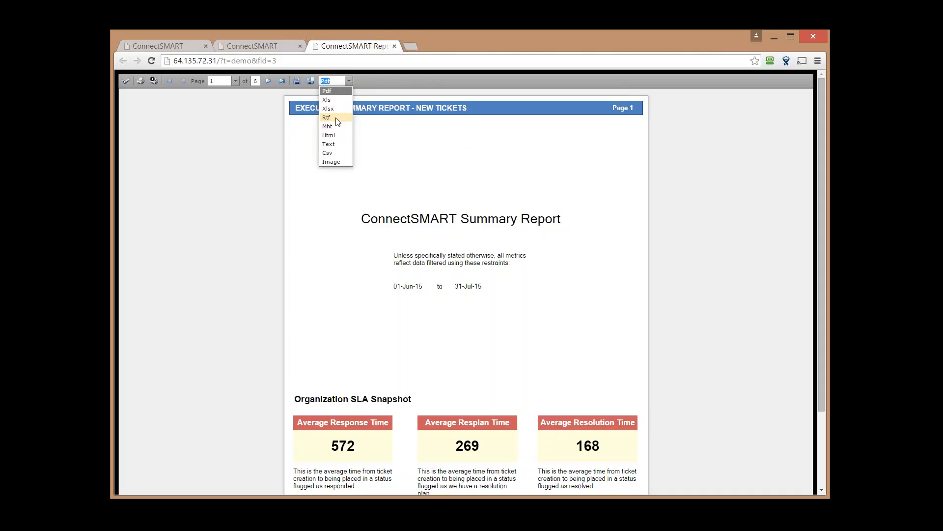
{"action": "left_click", "coordinate": [223, 261]}
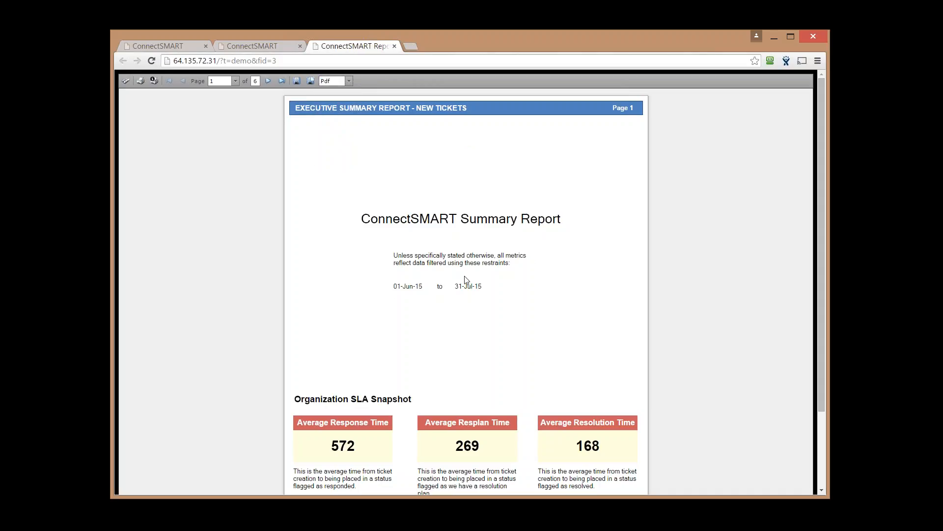
{"action": "left_click_drag", "start_coordinate": [481, 285], "coordinate": [454, 286]}
Page forward through the report past page 5, then go back to Generated Reports
{"action": "left_click", "coordinate": [267, 81]}
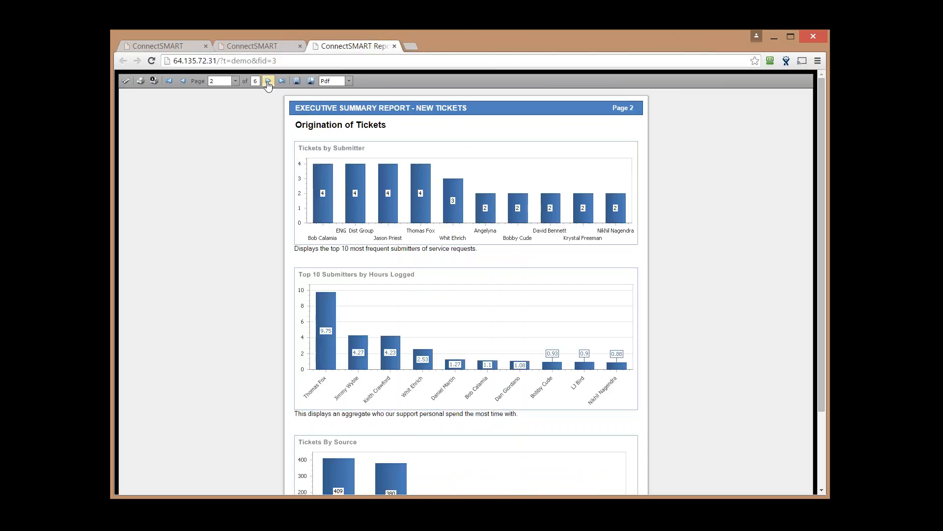
{"action": "left_click", "coordinate": [268, 81]}
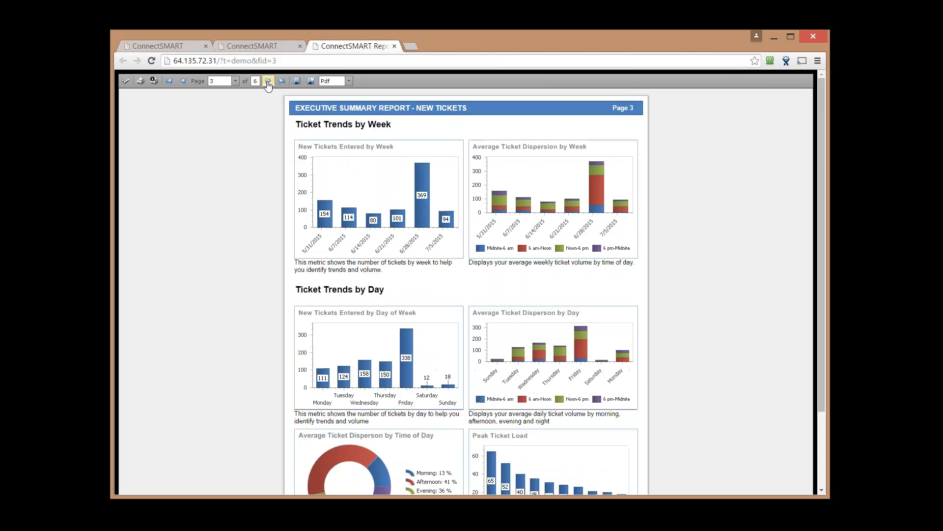
{"action": "scroll", "coordinate": [460, 231], "scroll_direction": "down", "scroll_amount": 2}
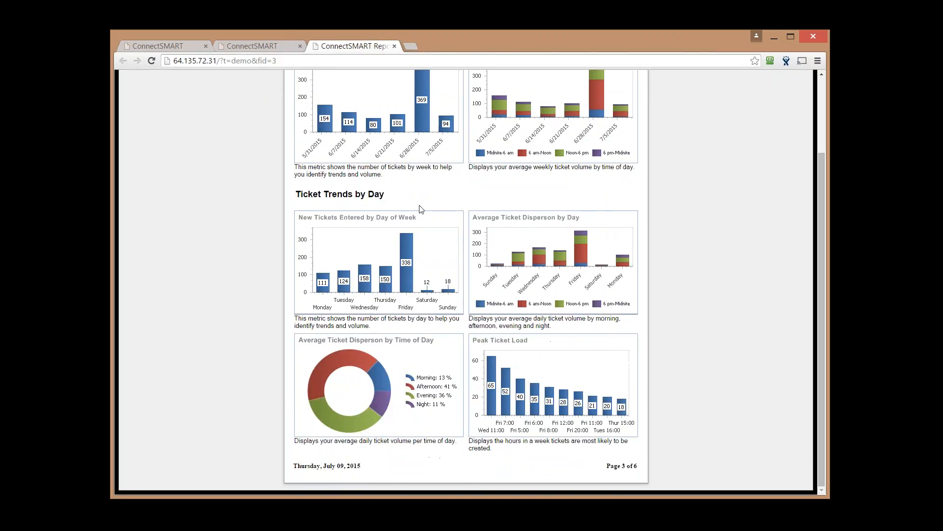
{"action": "scroll", "coordinate": [422, 209], "scroll_direction": "up", "scroll_amount": 2}
{"action": "left_click", "coordinate": [267, 81]}
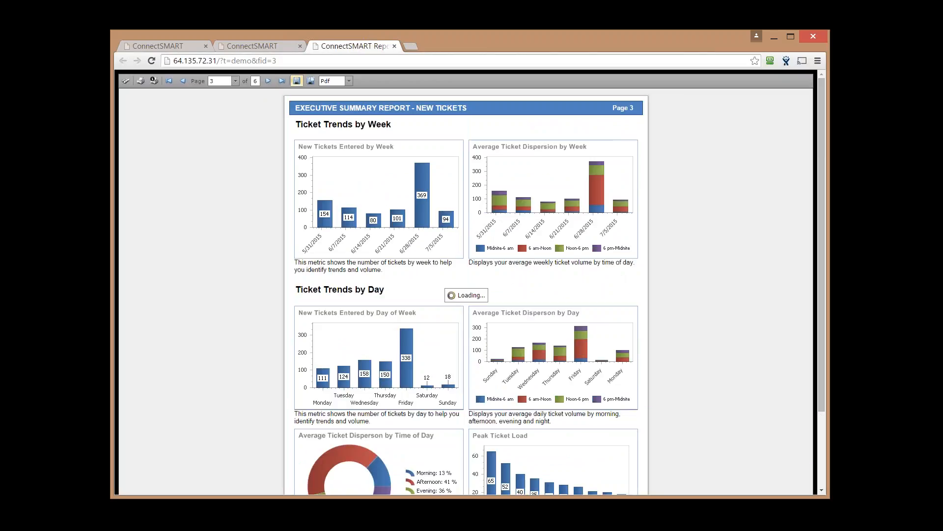
{"action": "scroll", "coordinate": [436, 222], "scroll_direction": "down", "scroll_amount": 2}
{"action": "scroll", "coordinate": [343, 108], "scroll_direction": "up", "scroll_amount": 2}
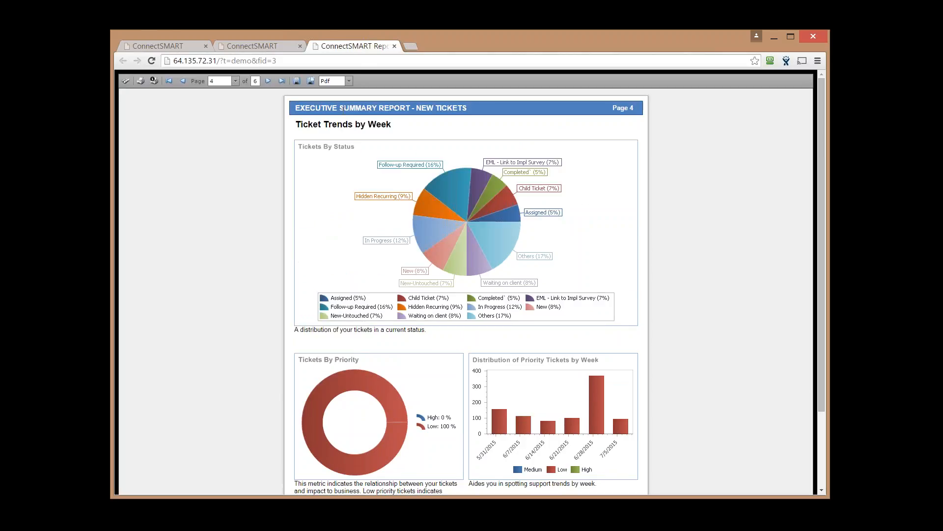
{"action": "left_click", "coordinate": [272, 83]}
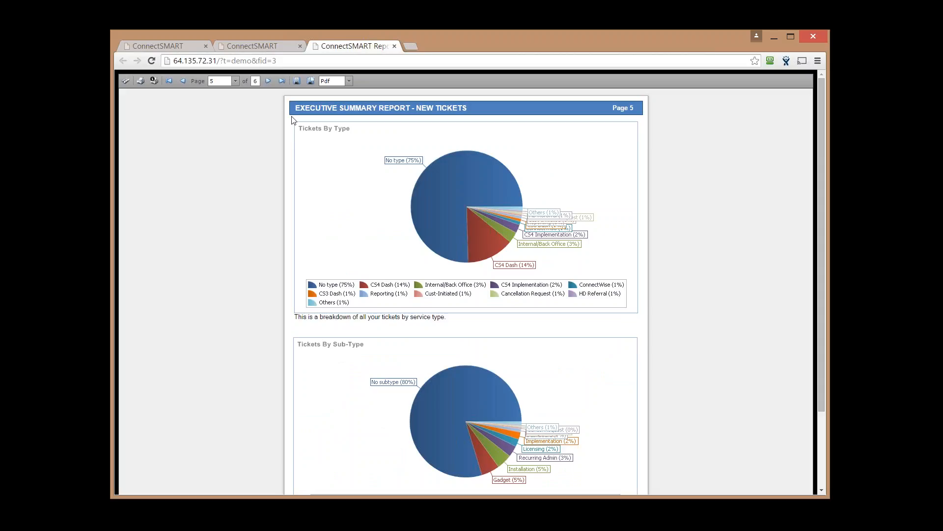
{"action": "left_click", "coordinate": [268, 86]}
{"action": "left_click", "coordinate": [251, 43]}
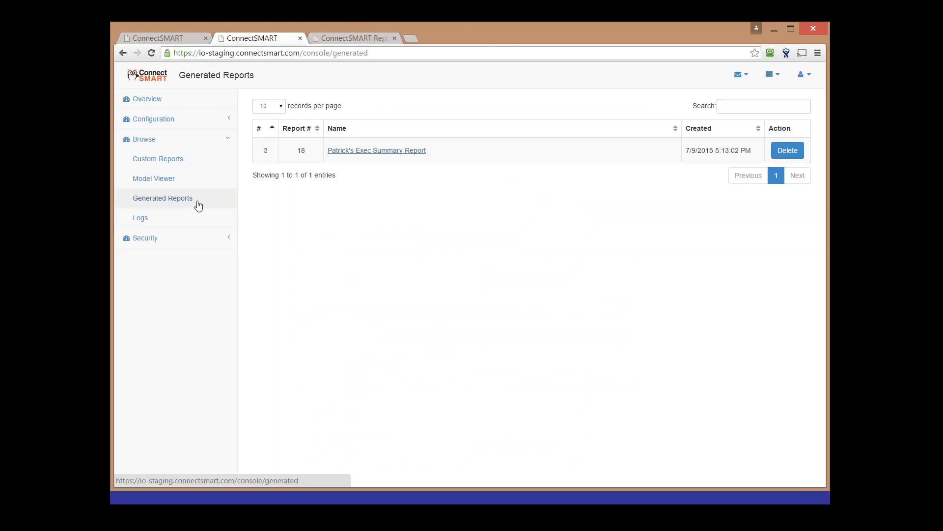
Open Manage Users under Security and start a new Add User form
{"action": "left_click", "coordinate": [212, 244]}
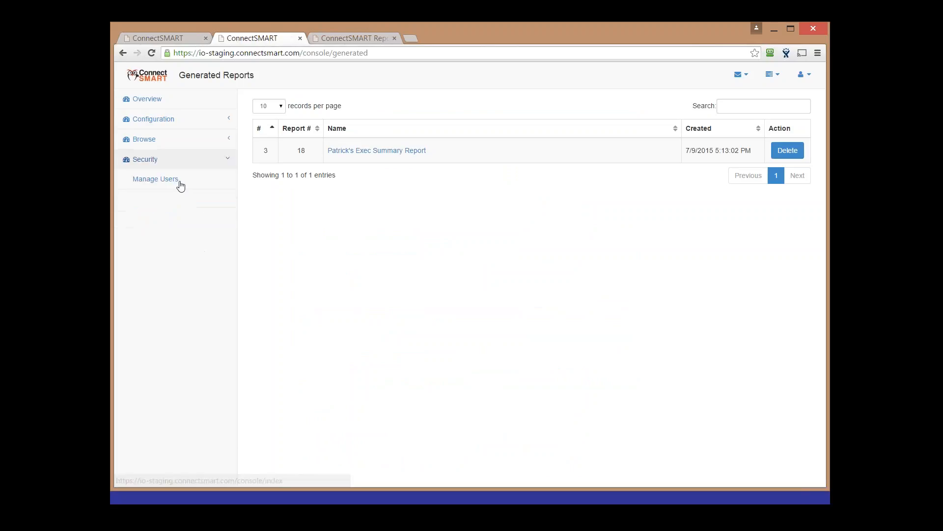
{"action": "left_click", "coordinate": [186, 188]}
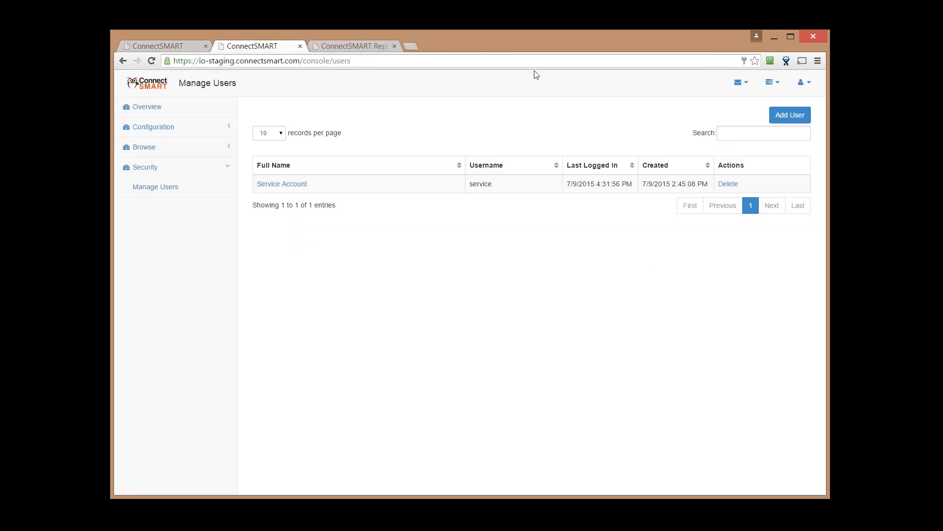
{"action": "left_click", "coordinate": [786, 116]}
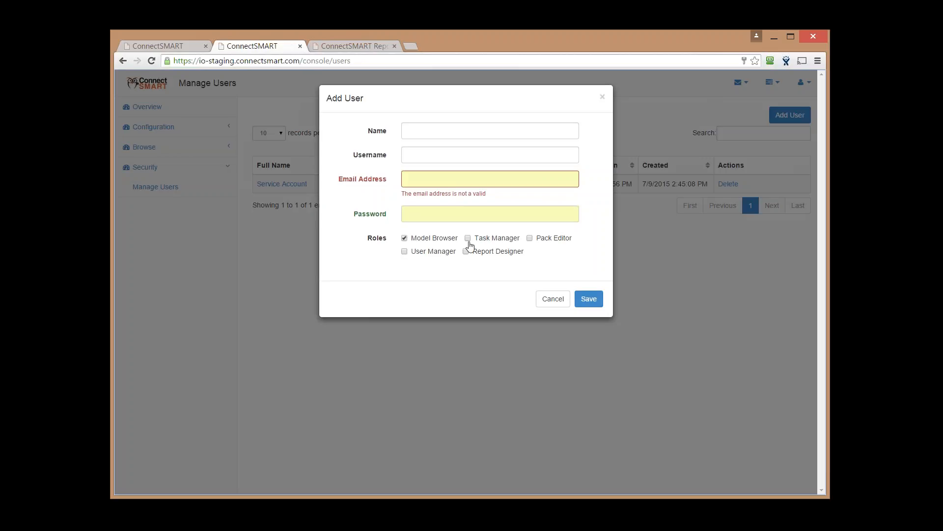
Toggle the Pack Editor and Task Manager roles on and off, then cancel the Add User form
{"action": "left_click", "coordinate": [530, 238]}
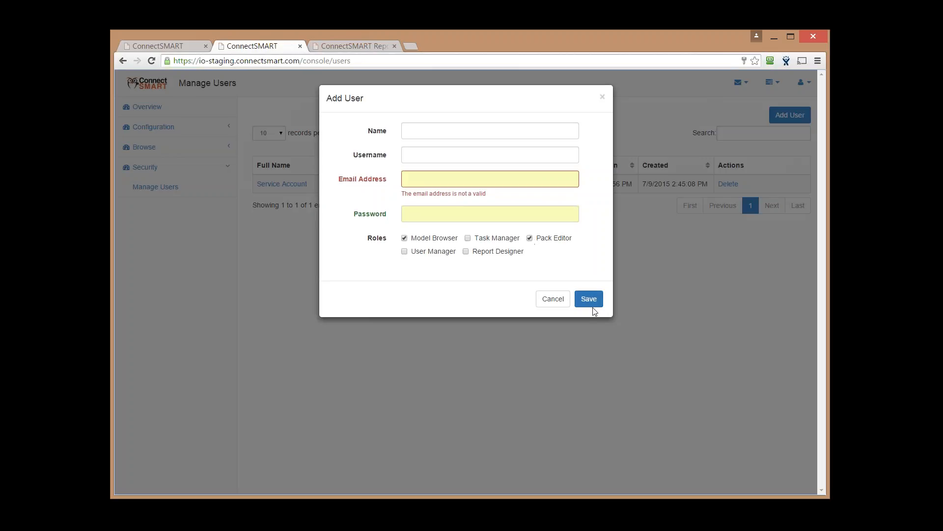
{"action": "left_click", "coordinate": [530, 237]}
{"action": "left_click", "coordinate": [468, 238]}
{"action": "left_click", "coordinate": [468, 238]}
{"action": "left_click", "coordinate": [552, 300]}
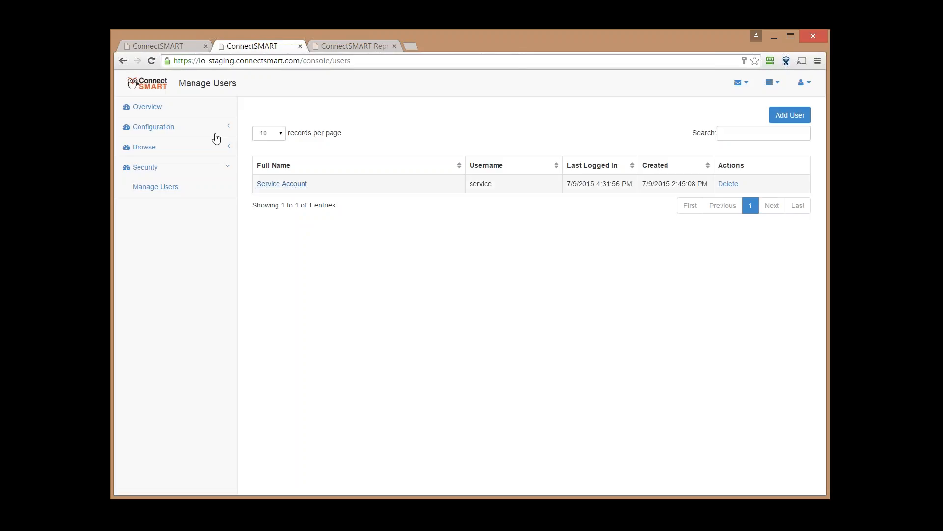
View the Overview dashboard, then open Scheduled Tasks under Configuration
{"action": "left_click", "coordinate": [146, 107]}
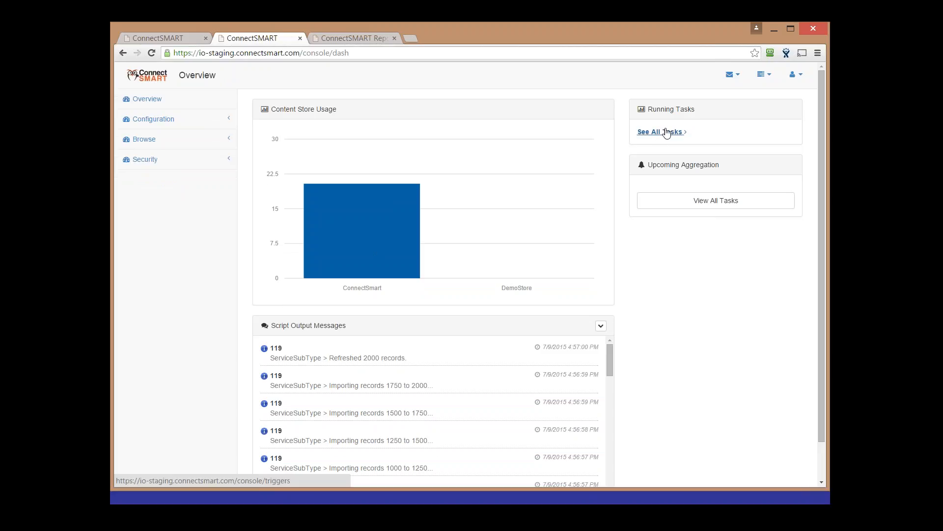
{"action": "mouse_move", "coordinate": [360, 140]}
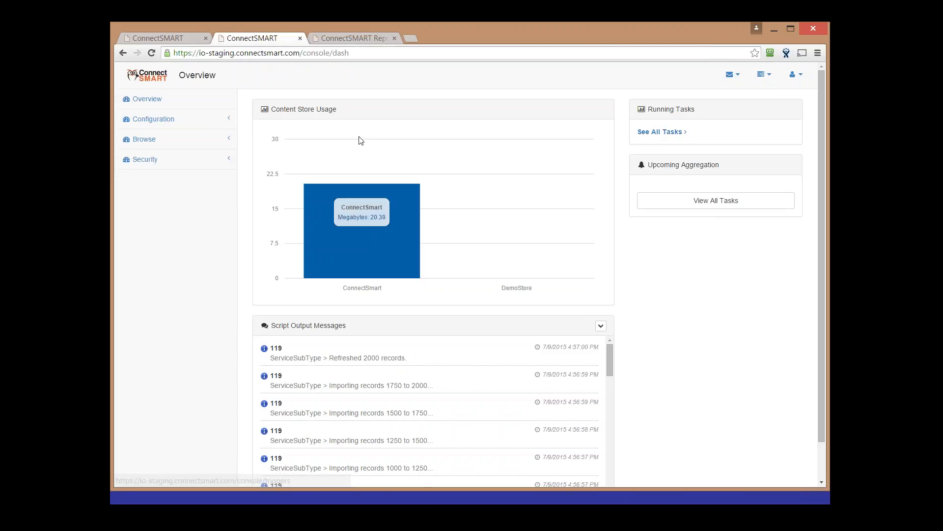
{"action": "left_click", "coordinate": [168, 127]}
{"action": "left_click", "coordinate": [179, 180]}
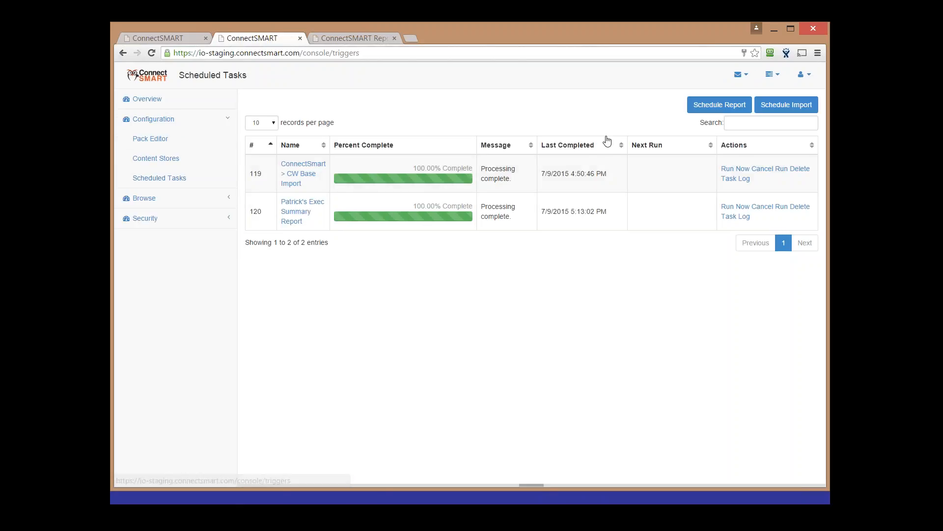
Schedule and save a CW Quick Refresh import for the ConnectSmart store, queued as task 121
{"action": "left_click", "coordinate": [768, 105]}
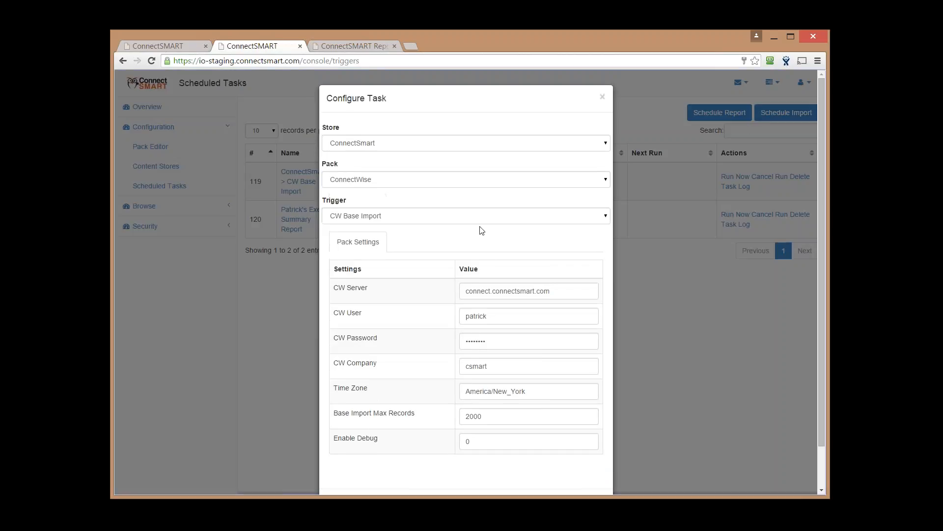
{"action": "left_click", "coordinate": [410, 219]}
{"action": "left_click", "coordinate": [427, 357]}
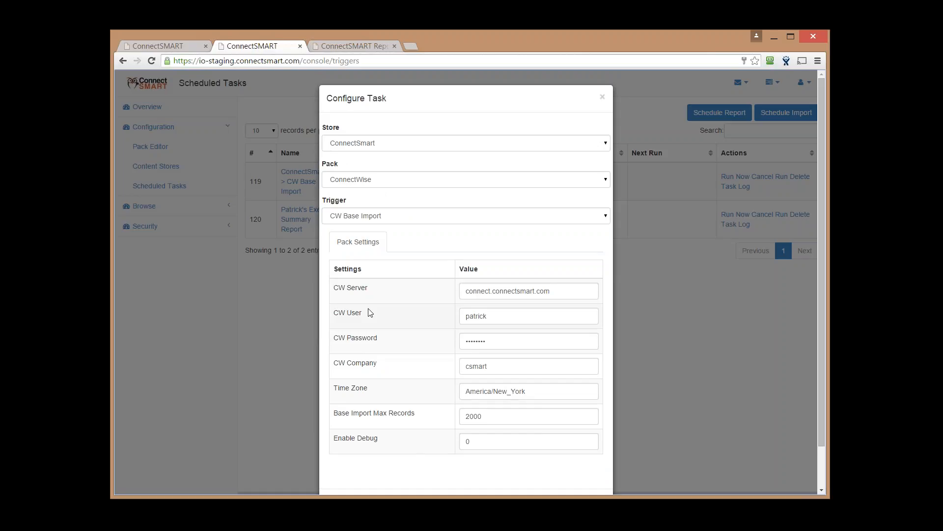
{"action": "left_click", "coordinate": [440, 221]}
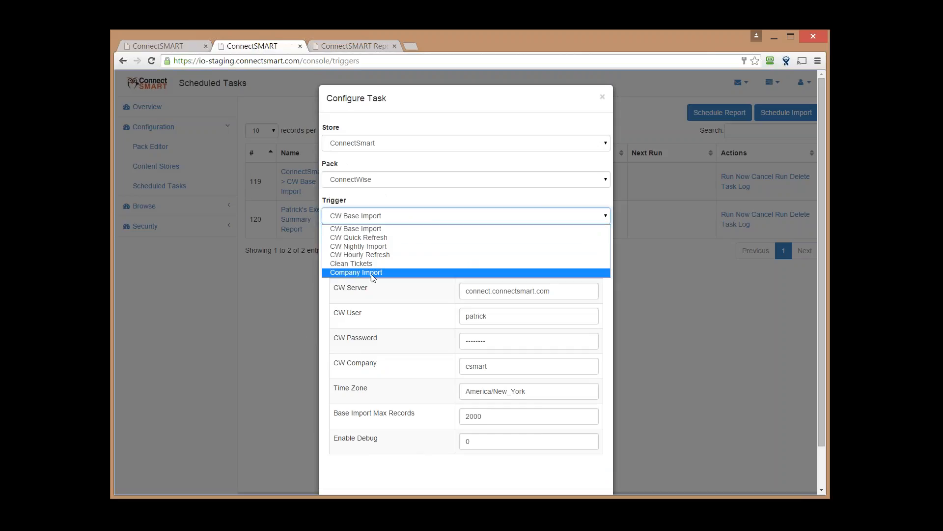
{"action": "key", "text": "Escape"}
{"action": "key", "text": "Down"}
{"action": "scroll", "coordinate": [511, 479], "scroll_direction": "down", "scroll_amount": 2}
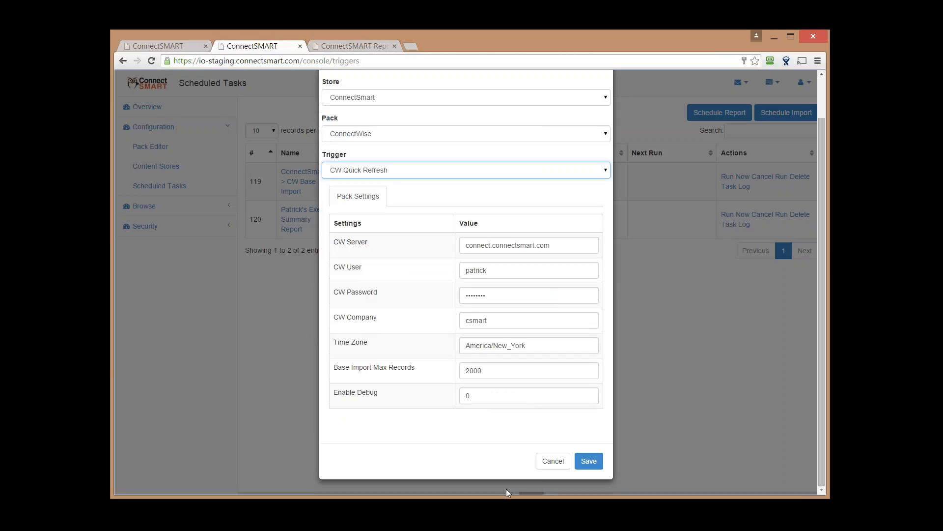
{"action": "left_click", "coordinate": [587, 457]}
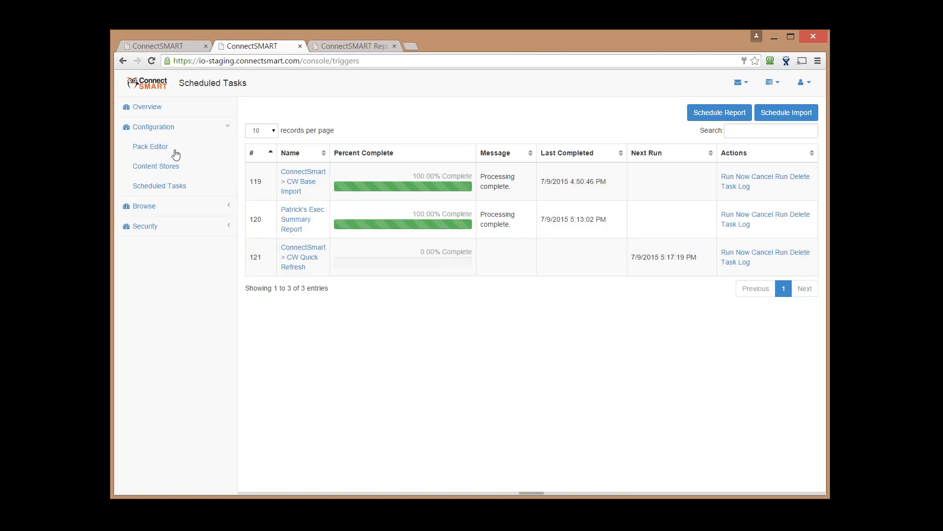
Open the ConnectWise pack in a new Pack Editor tab and show its CW Quick Refresh trigger
{"action": "middle_click", "coordinate": [158, 147]}
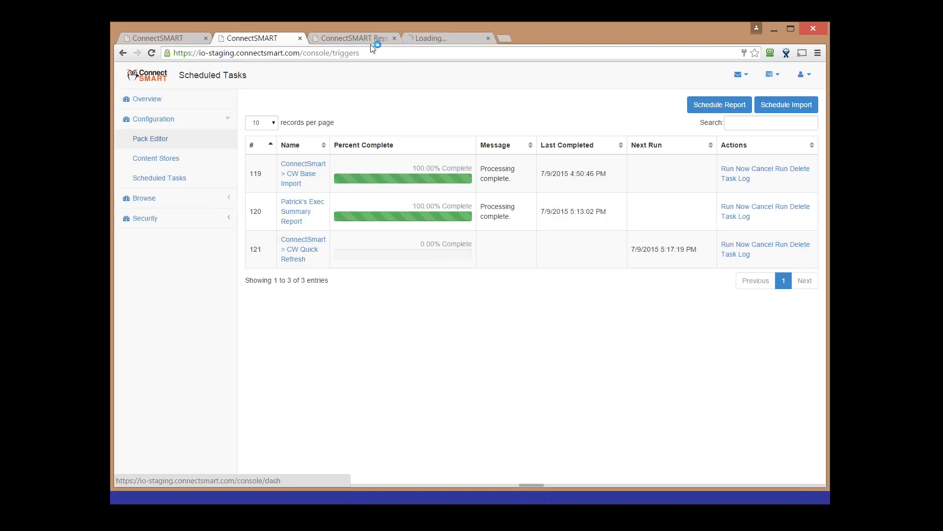
{"action": "left_click", "coordinate": [425, 39]}
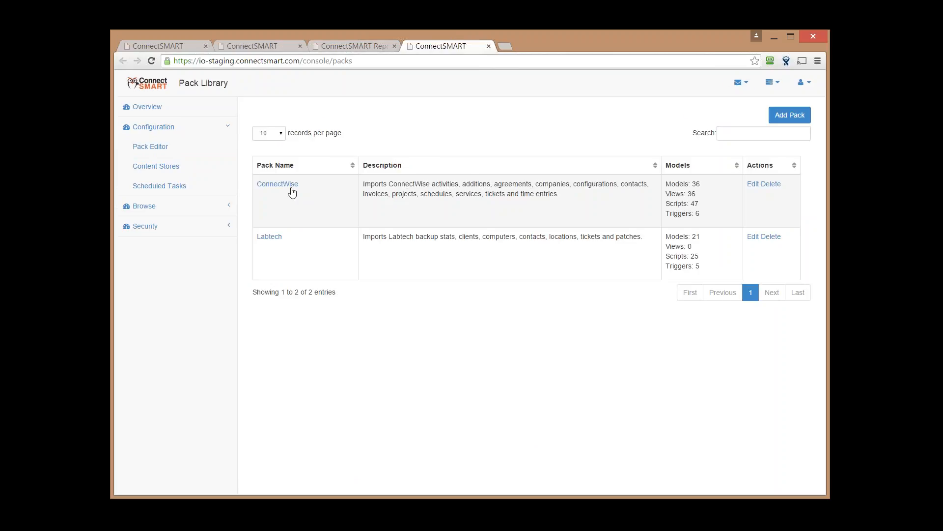
{"action": "left_click", "coordinate": [291, 189]}
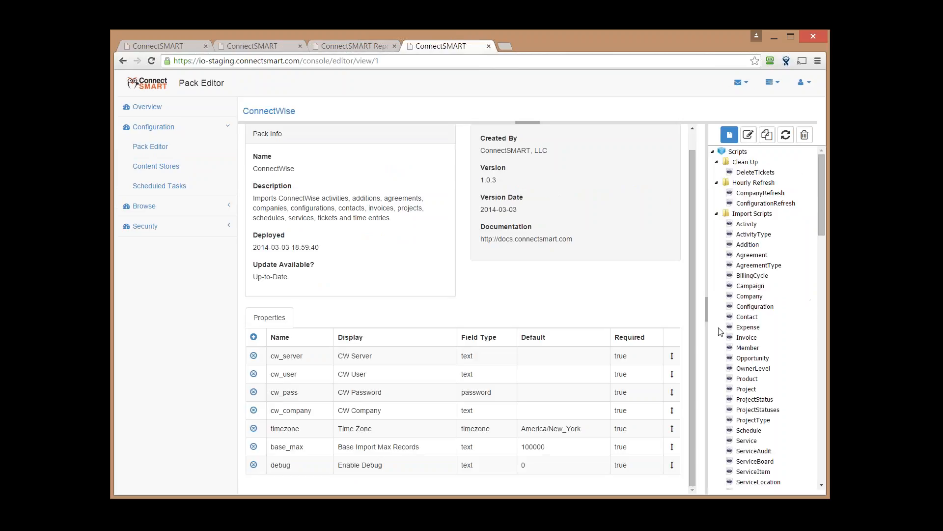
{"action": "scroll", "coordinate": [761, 448], "scroll_direction": "down", "scroll_amount": 10}
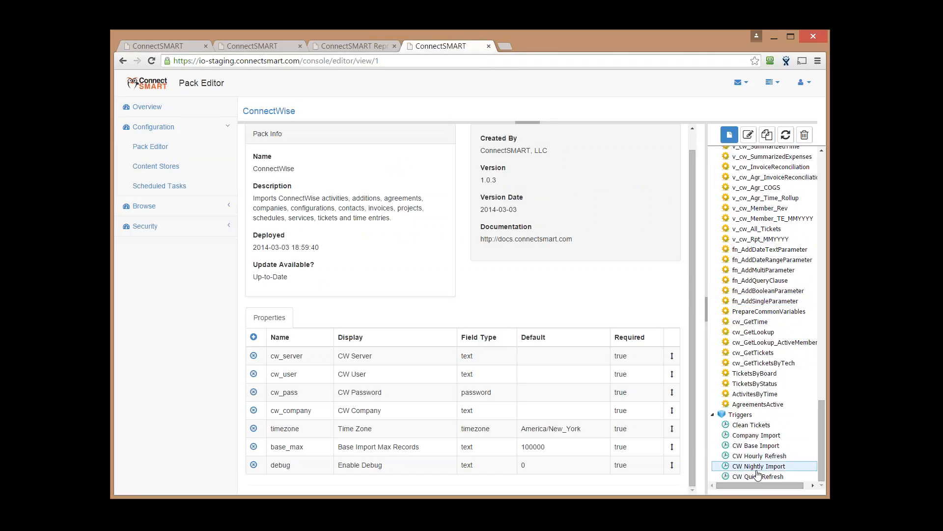
{"action": "left_click", "coordinate": [758, 476]}
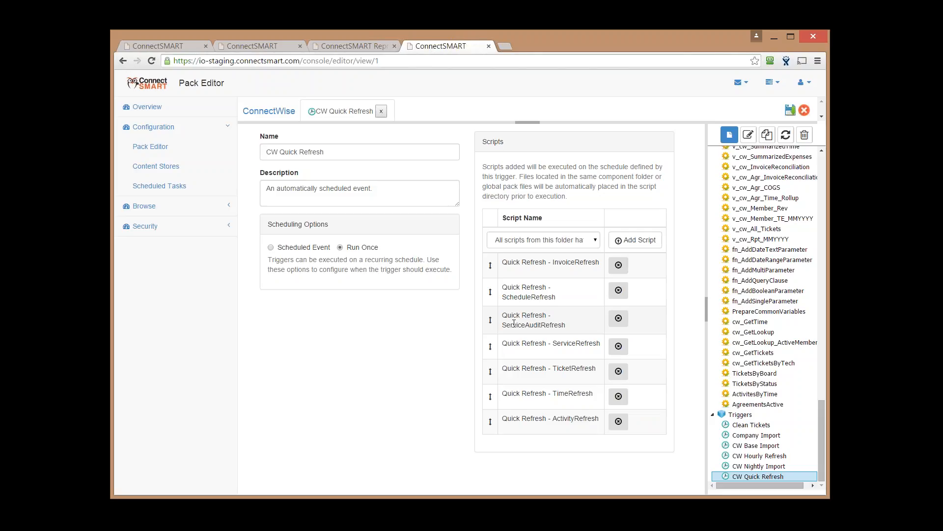
Open CW Hourly Refresh, showing its 1-hour recurrence with ConfigurationRefresh and CompanyRefresh scripts
{"action": "double_click", "coordinate": [759, 456]}
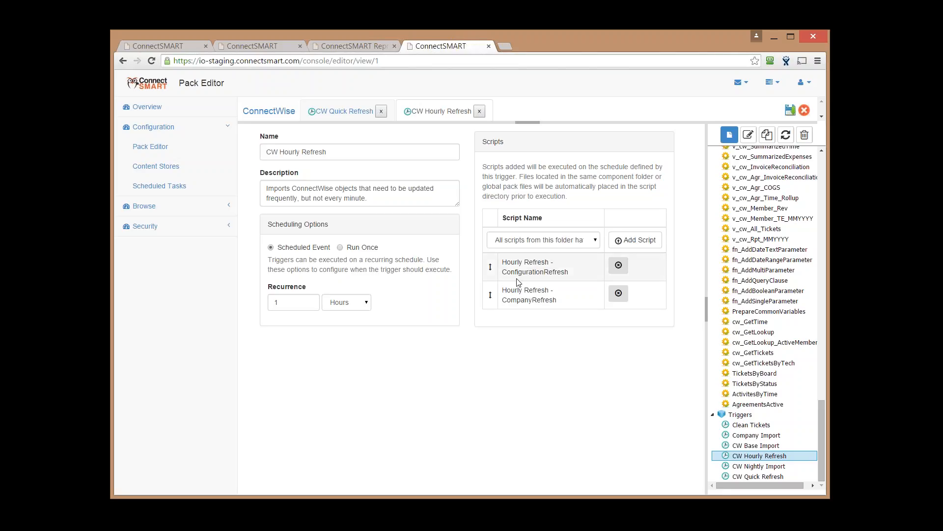
Open CW Nightly Import (daily at 04:00 UTC), browse its import scripts and highlight Import Scripts - Member
{"action": "left_click", "coordinate": [773, 467]}
{"action": "scroll", "coordinate": [540, 398], "scroll_direction": "down", "scroll_amount": 10}
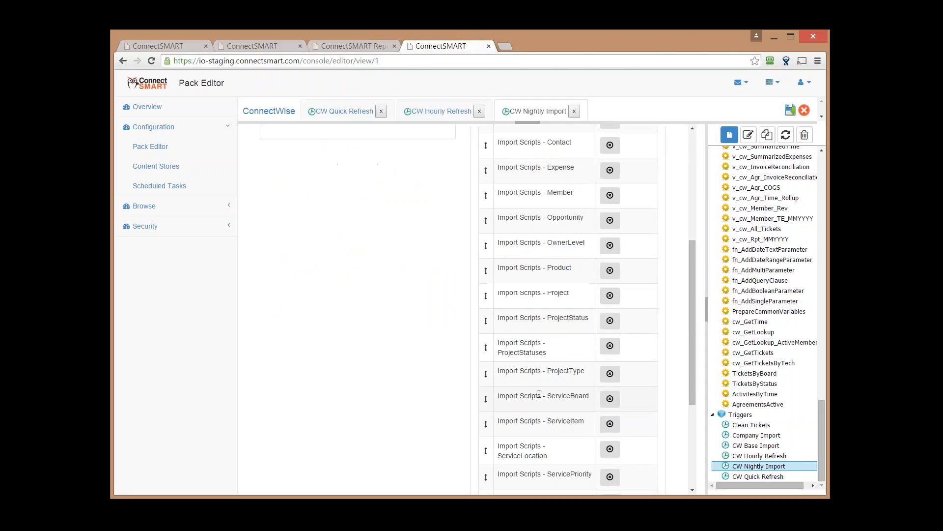
{"action": "scroll", "coordinate": [557, 362], "scroll_direction": "up", "scroll_amount": 10}
{"action": "scroll", "coordinate": [557, 362], "scroll_direction": "down", "scroll_amount": 3}
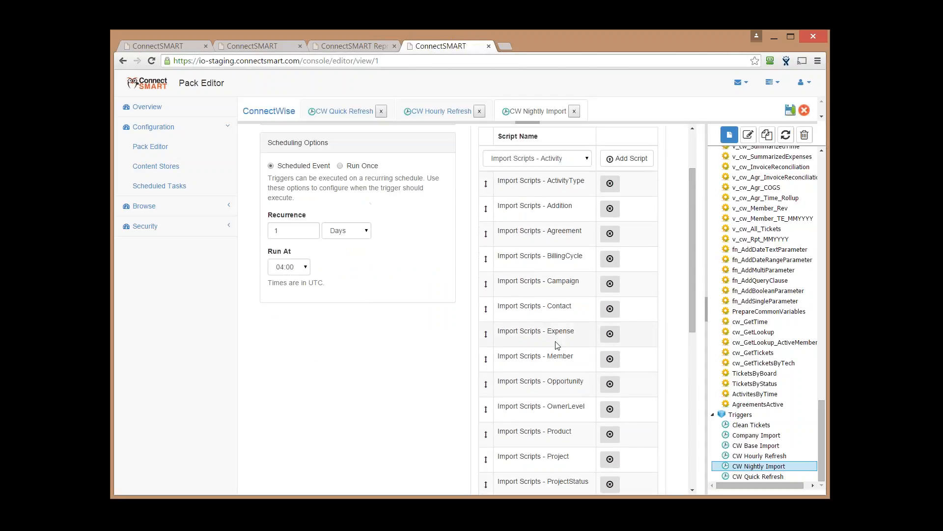
{"action": "scroll", "coordinate": [545, 354], "scroll_direction": "up", "scroll_amount": 2}
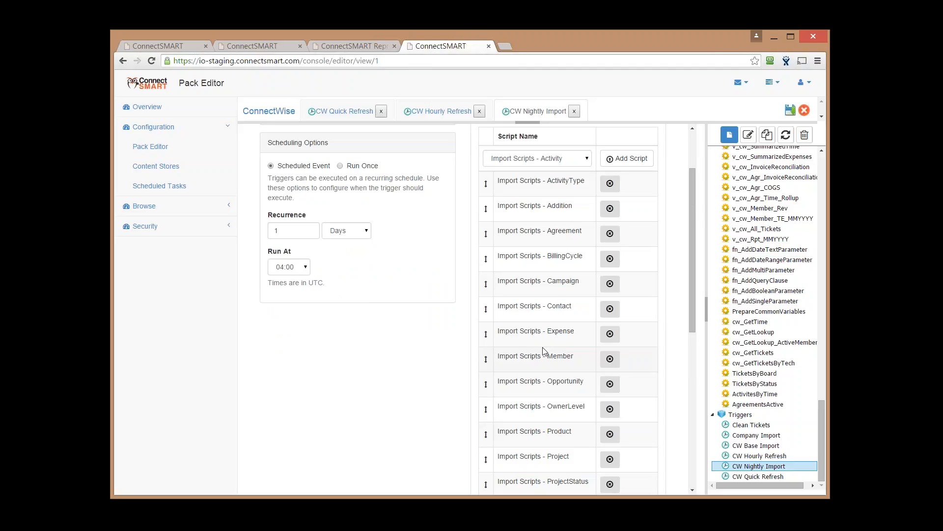
{"action": "scroll", "coordinate": [544, 350], "scroll_direction": "down", "scroll_amount": 3}
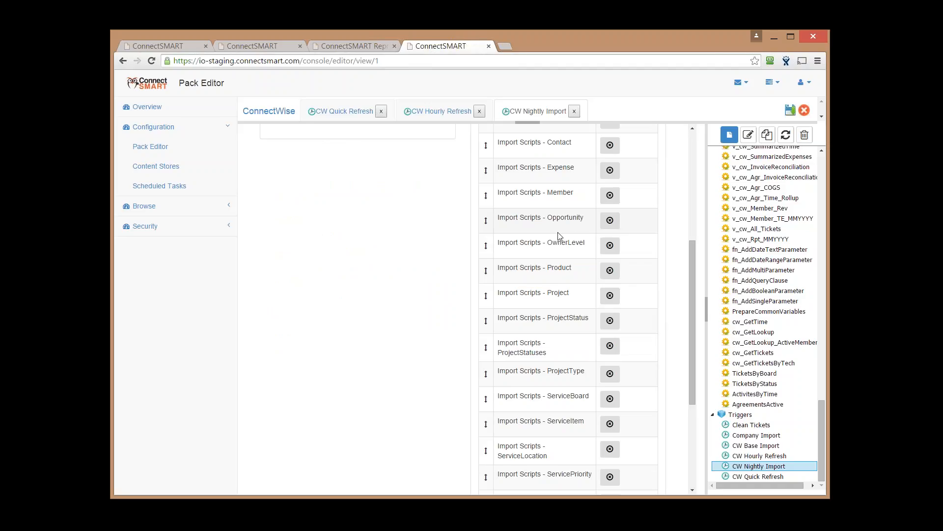
{"action": "scroll", "coordinate": [526, 261], "scroll_direction": "up", "scroll_amount": 4}
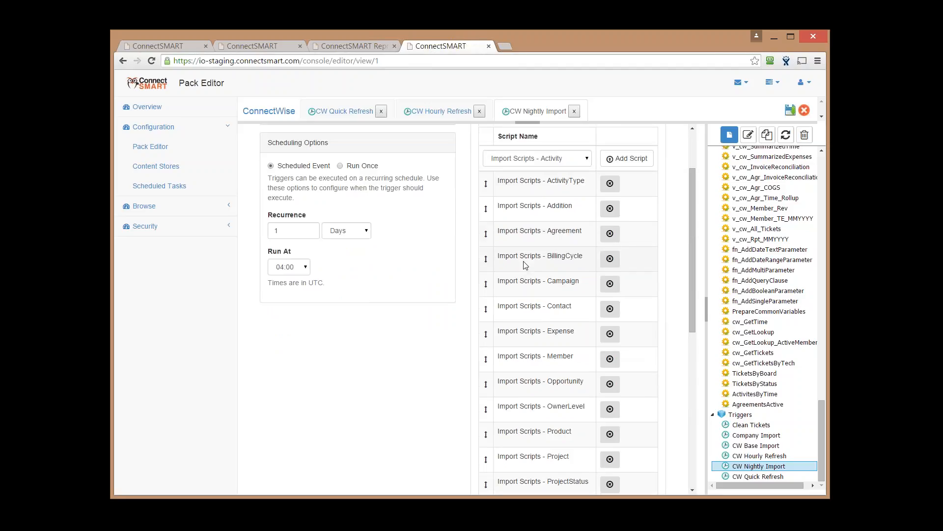
{"action": "scroll", "coordinate": [525, 261], "scroll_direction": "down", "scroll_amount": 1}
{"action": "scroll", "coordinate": [498, 281], "scroll_direction": "down", "scroll_amount": 2}
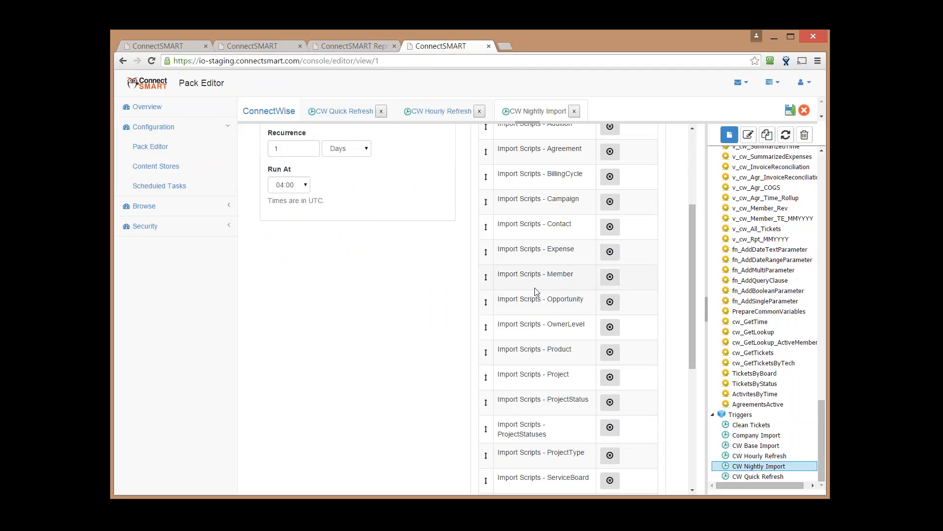
{"action": "left_click_drag", "start_coordinate": [574, 275], "coordinate": [497, 275]}
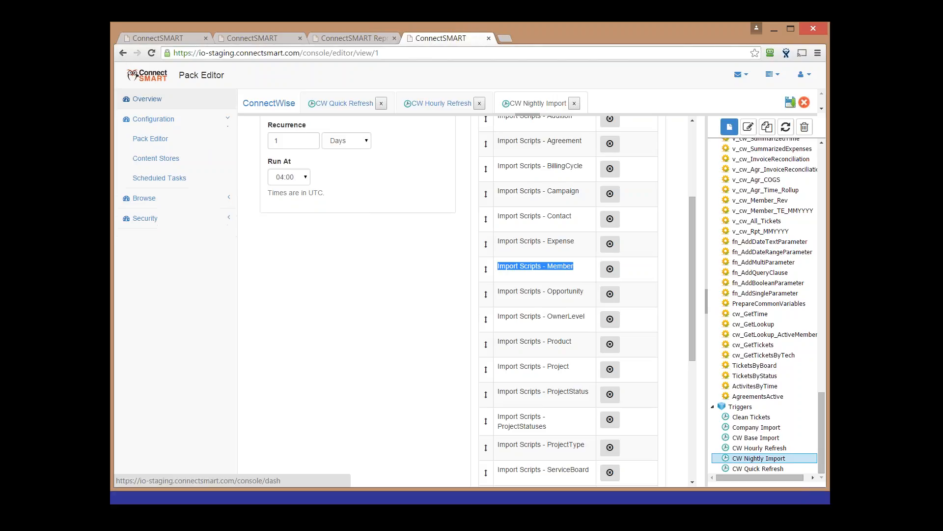
On the Overview dashboard, highlight the running CW Quick Refresh task and its progress
{"action": "left_click", "coordinate": [150, 107]}
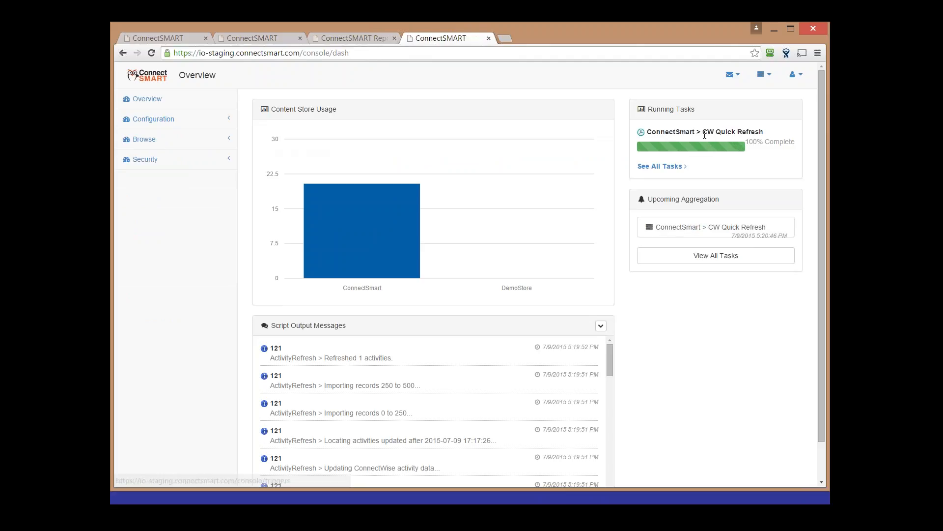
{"action": "left_click_drag", "start_coordinate": [759, 131], "coordinate": [637, 131]}
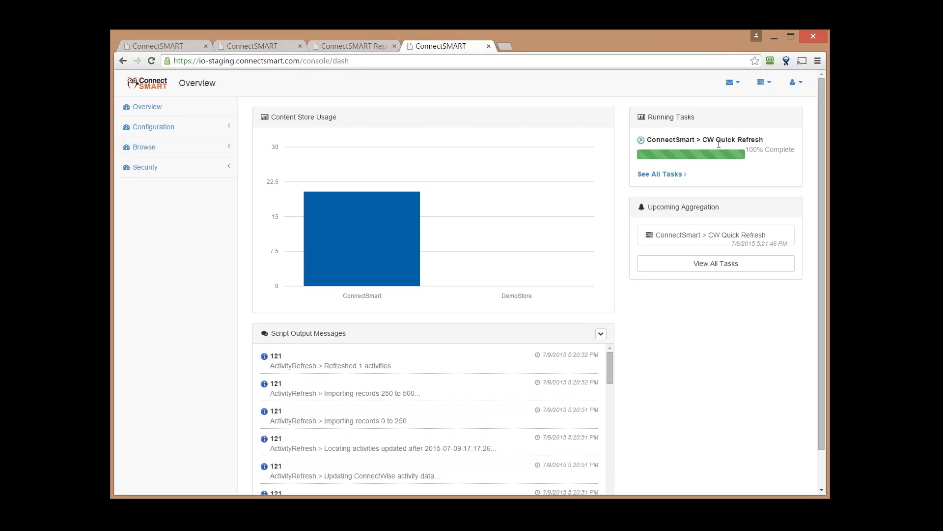
{"action": "left_click_drag", "start_coordinate": [666, 140], "coordinate": [780, 159]}
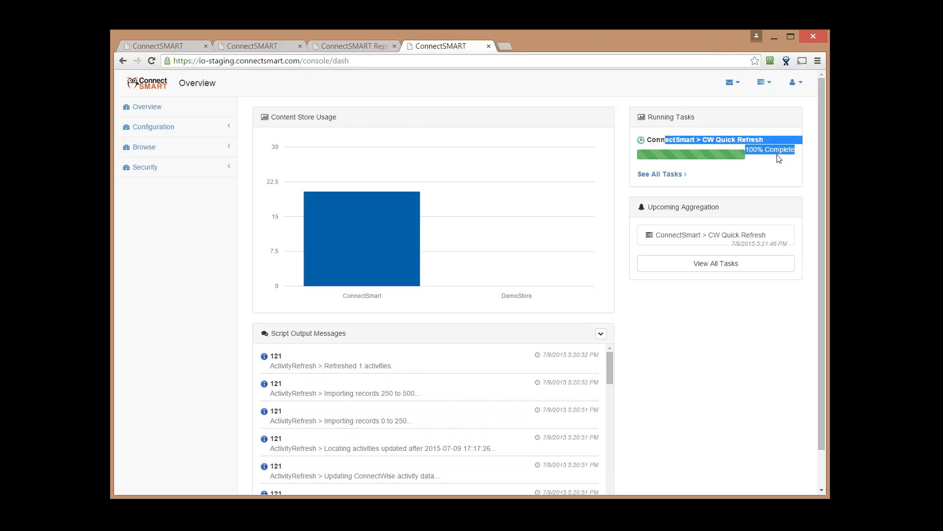
{"action": "left_click", "coordinate": [779, 158]}
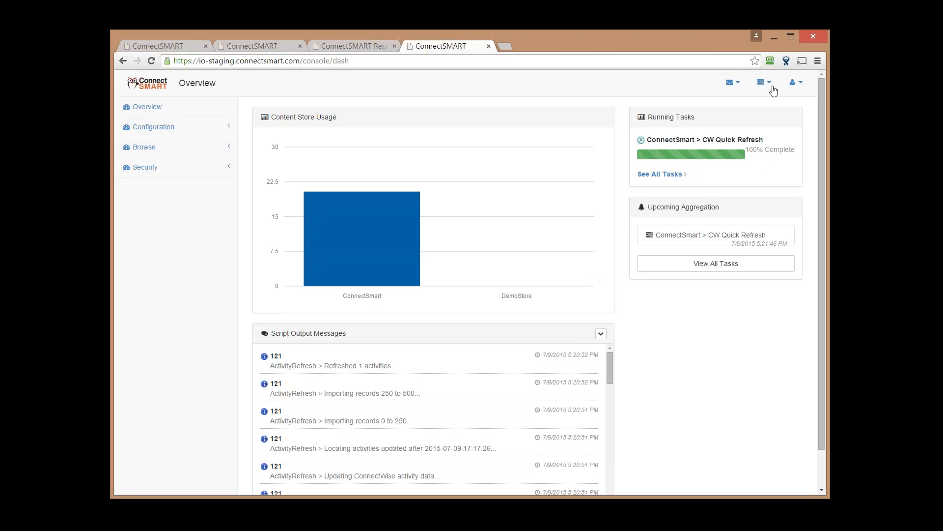
{"action": "left_click", "coordinate": [772, 87]}
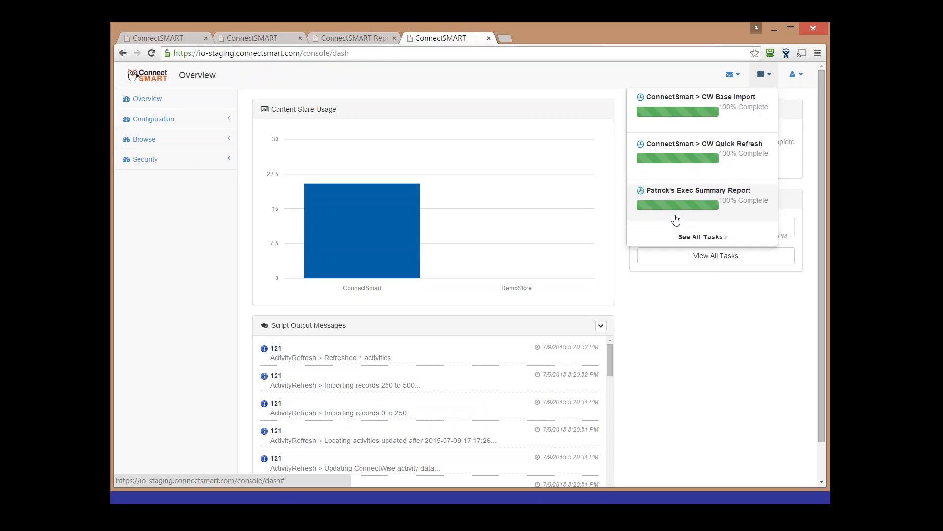
{"action": "left_click", "coordinate": [664, 300]}
{"action": "left_click", "coordinate": [763, 76]}
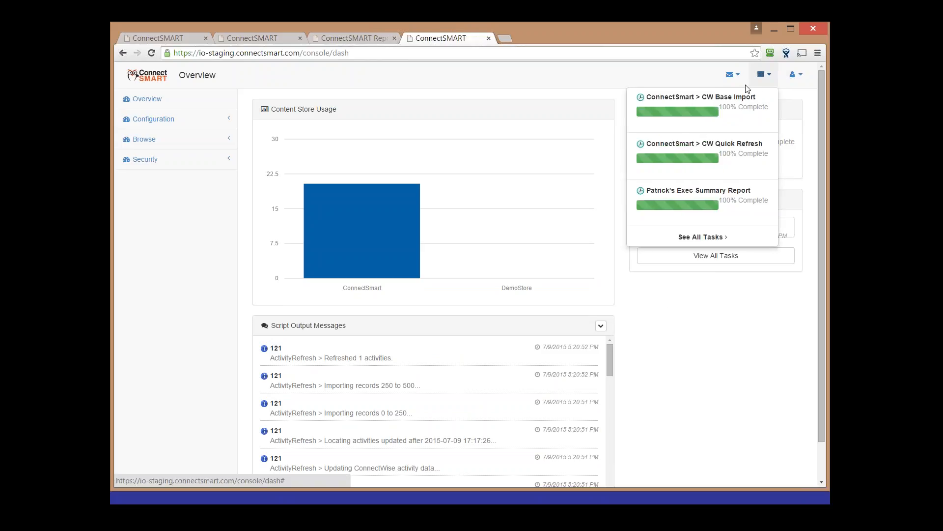
{"action": "left_click", "coordinate": [759, 82]}
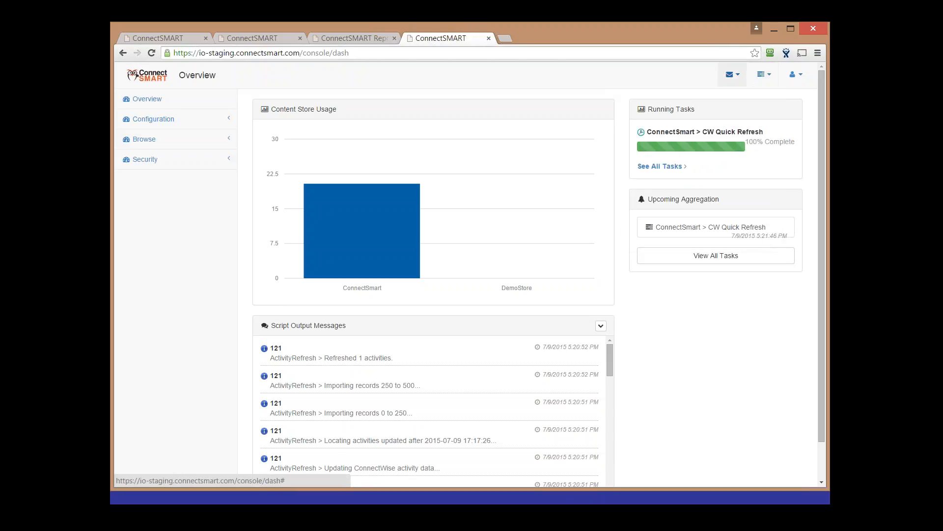
{"action": "left_click", "coordinate": [735, 76]}
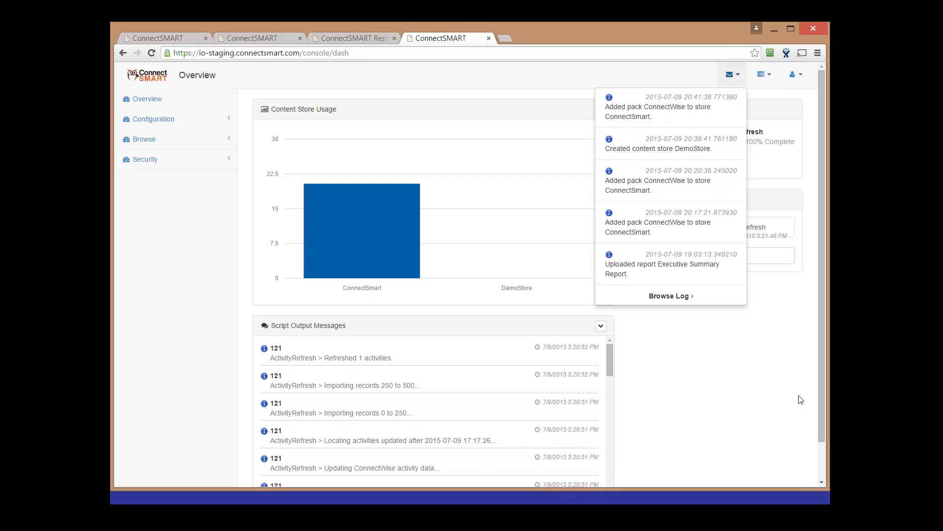
{"action": "left_click", "coordinate": [712, 346]}
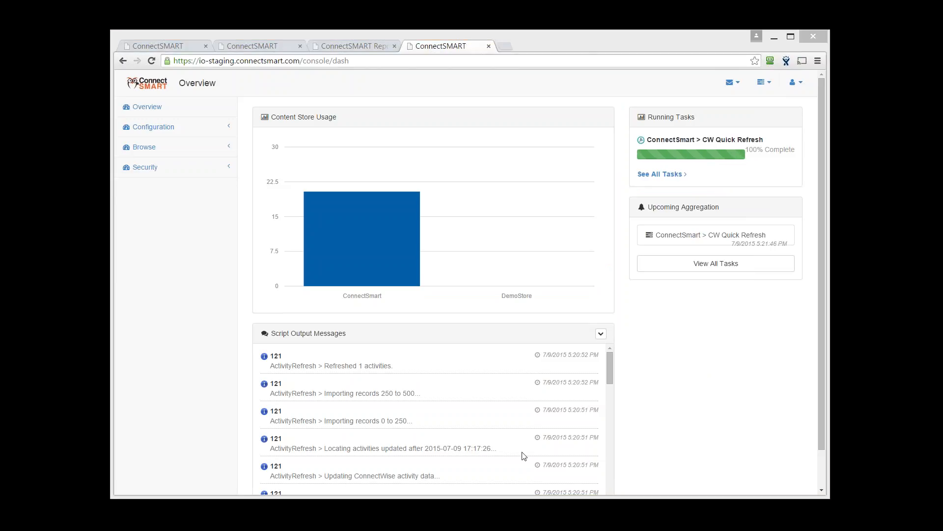
Browse the Configuration > Pack Library, then return to the Custom Reports tab with Executive Summary Report
{"action": "left_click", "coordinate": [693, 353]}
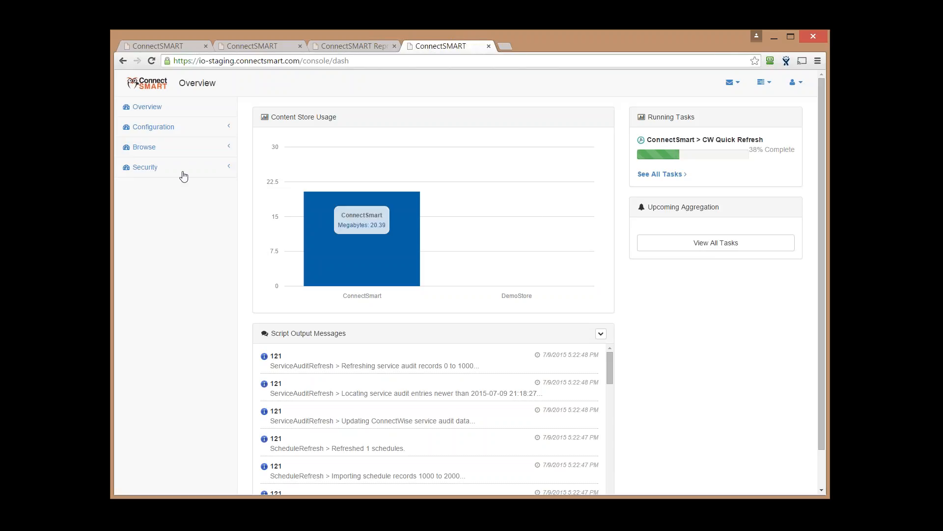
{"action": "left_click", "coordinate": [153, 127]}
{"action": "left_click", "coordinate": [149, 139]}
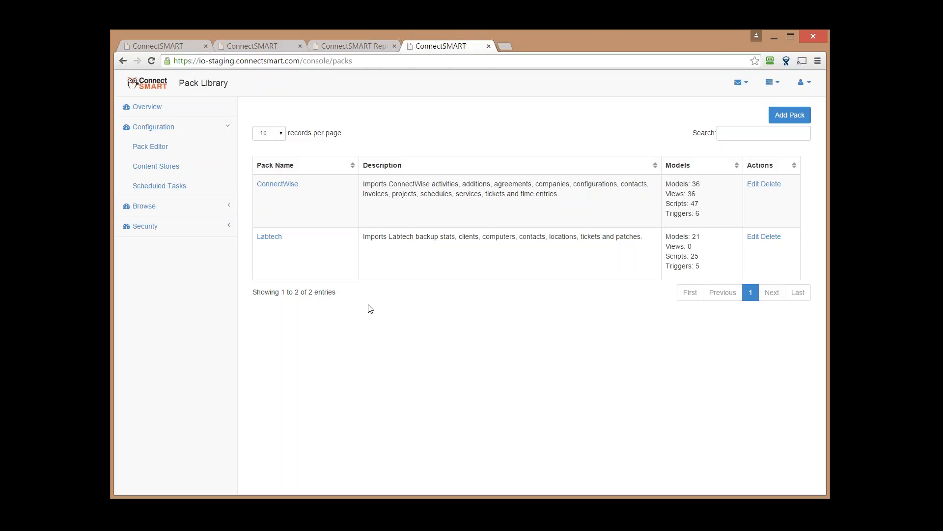
{"action": "left_click", "coordinate": [189, 49]}
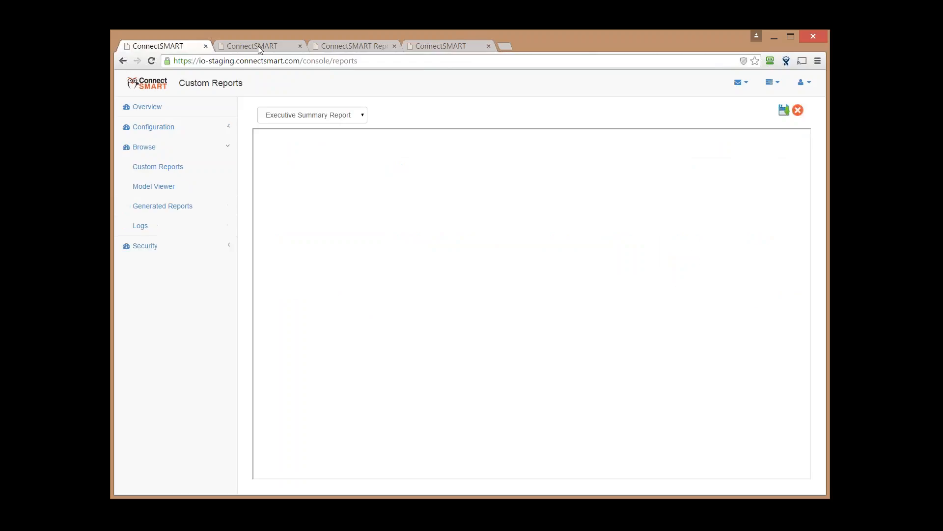